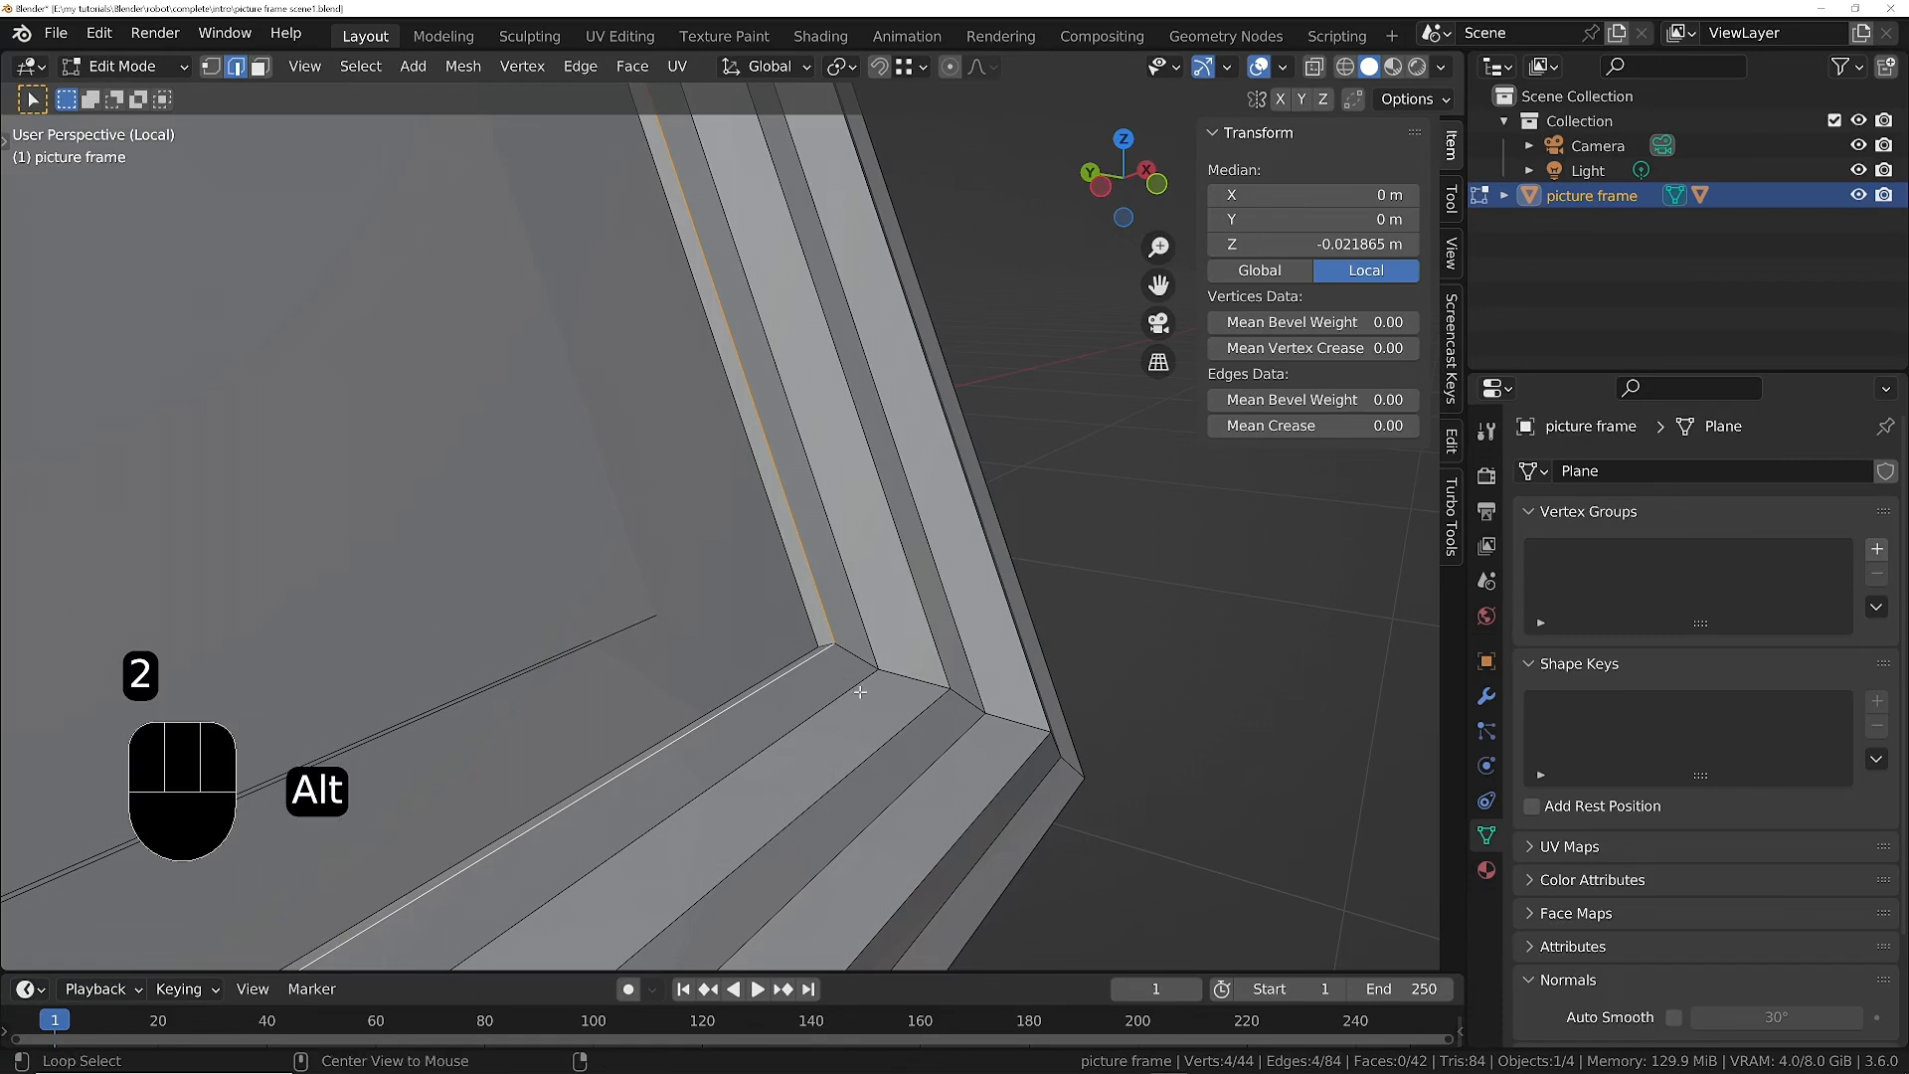
Add the front profile's ridge edge loops and the outer side's rear edge loop to the selection.
alt+shift+click(863, 694)
alt+shift+click(898, 726)
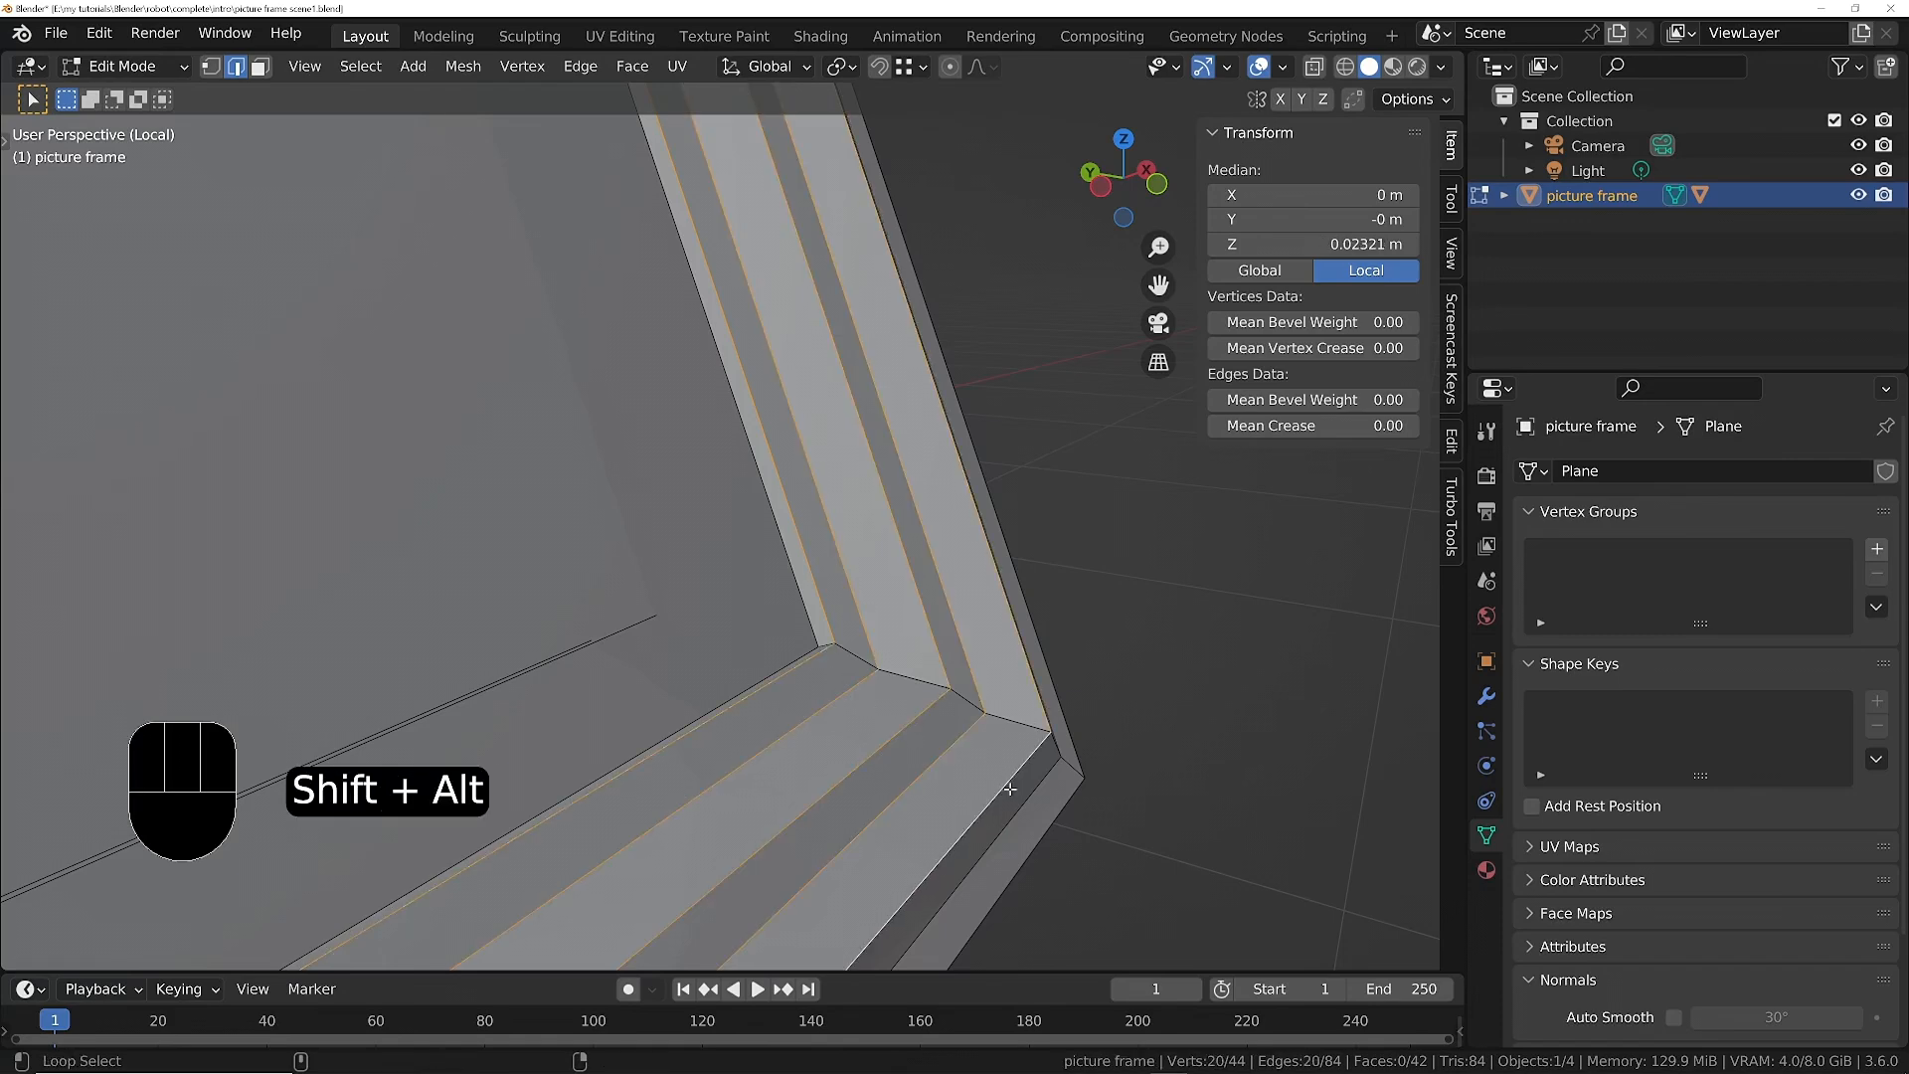
middle_drag(1061, 824, 731, 716)
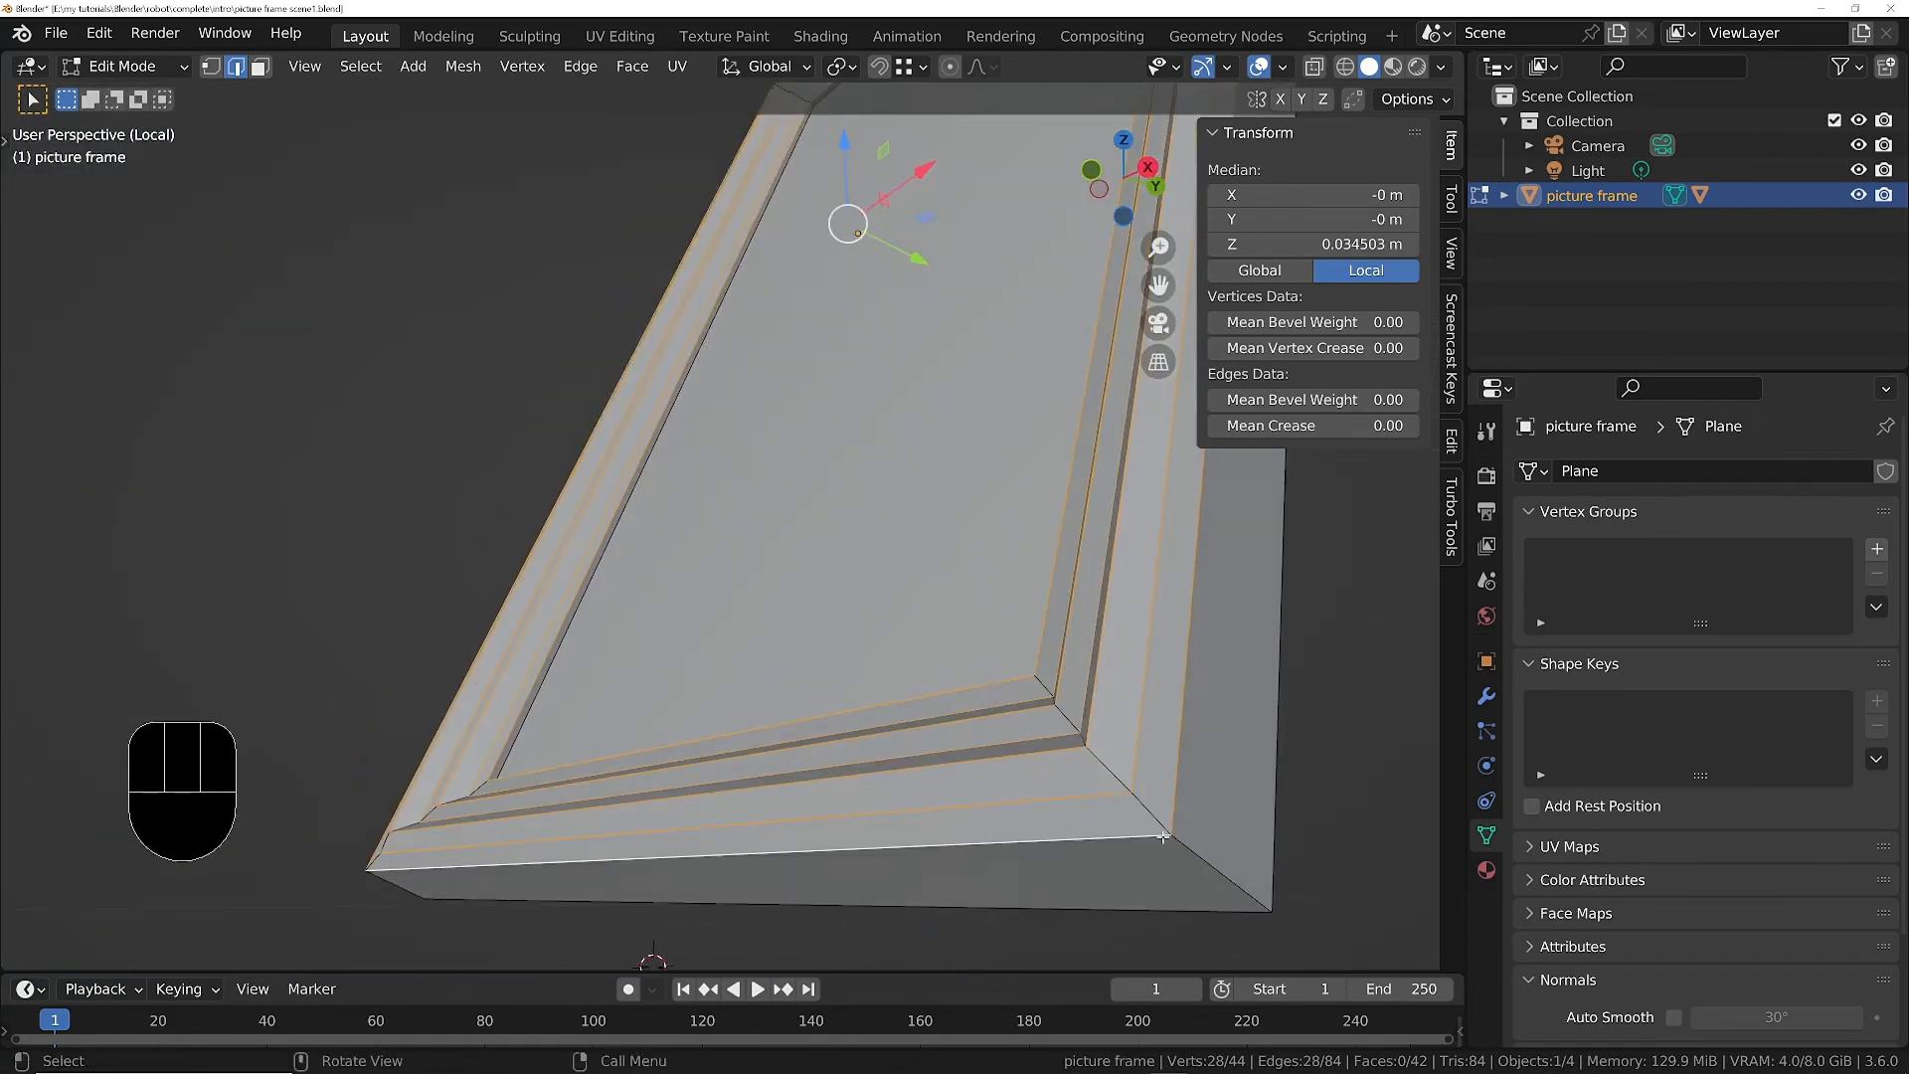
alt+shift+click(1215, 922)
Add the inner edge loop on the back of the picture frame to the selection.
middle_drag(1215, 922, 756, 696)
shift+middle_drag(1160, 539, 602, 776)
scroll(711, 716, down, 3)
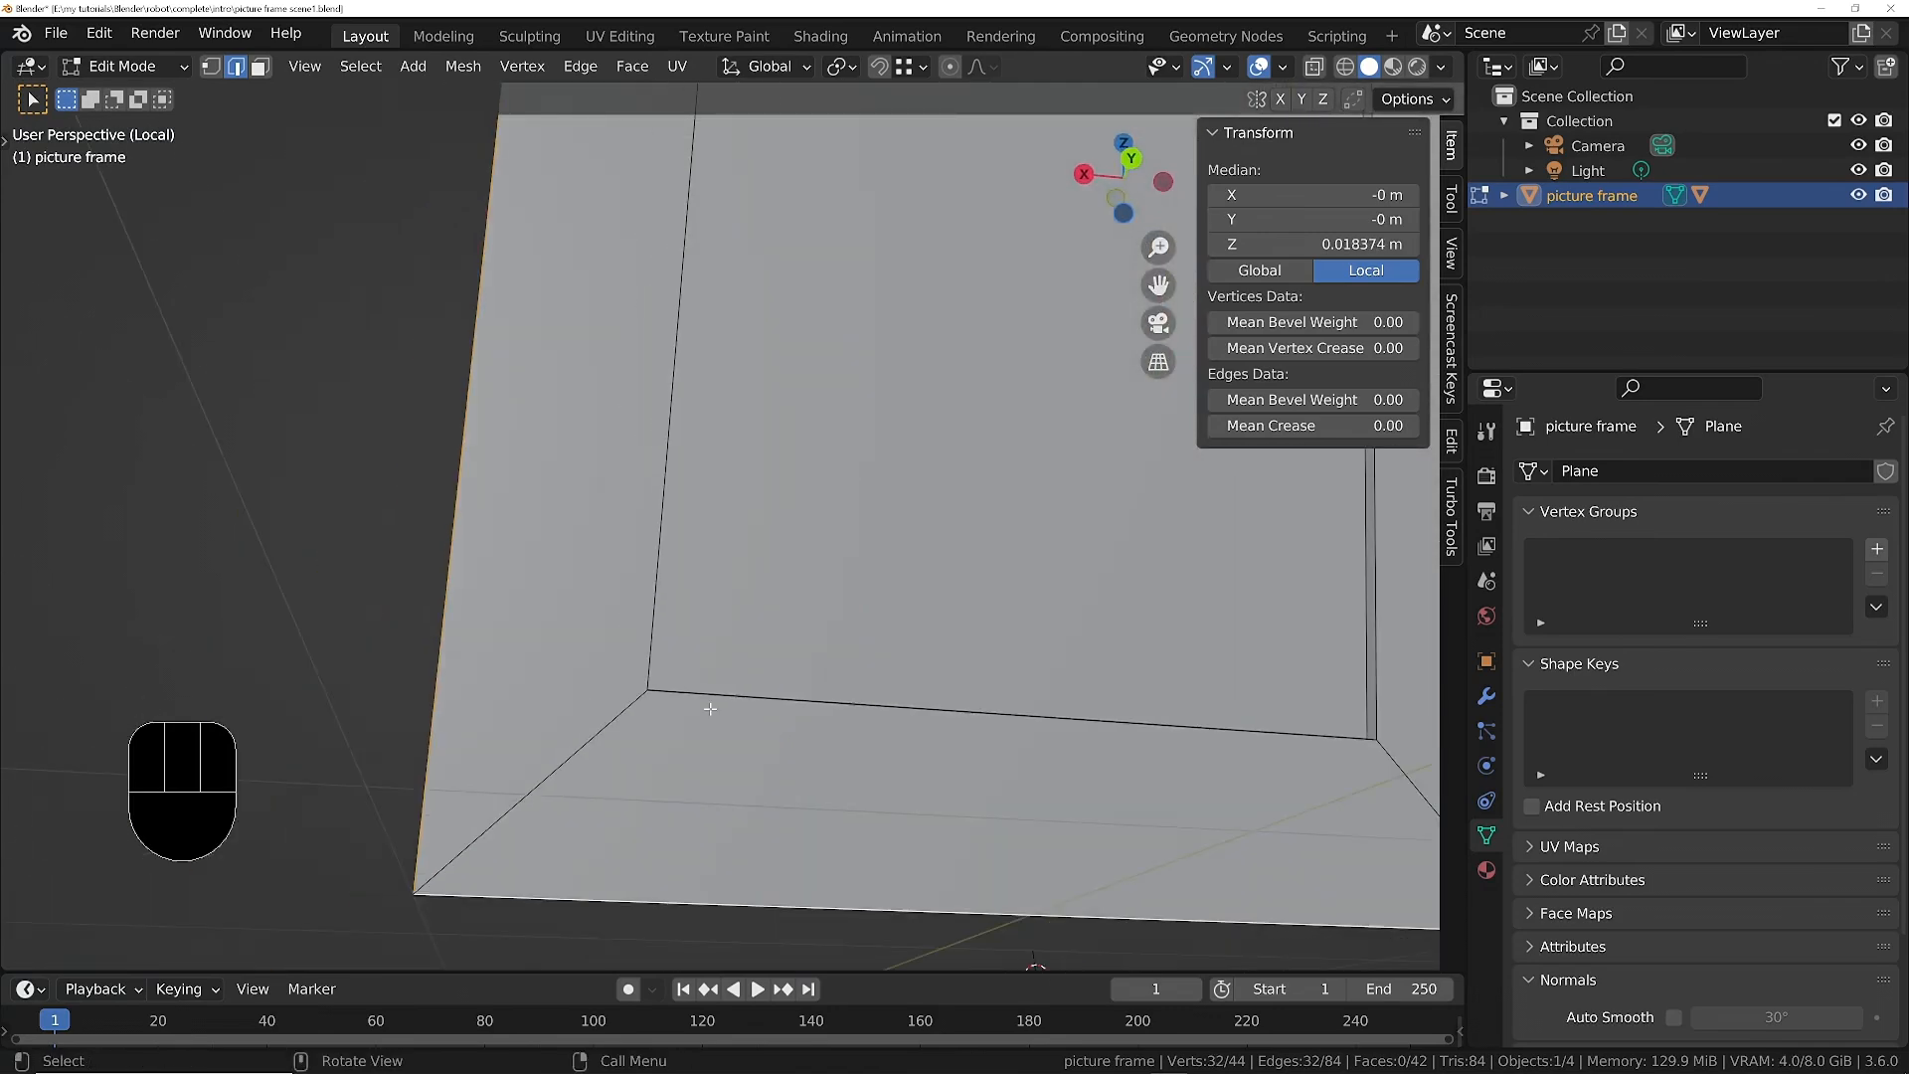
middle_drag(711, 716, 736, 816)
alt+shift+click(788, 690)
middle_drag(690, 660, 913, 612)
scroll(884, 513, down, 3)
scroll(895, 557, up, 3)
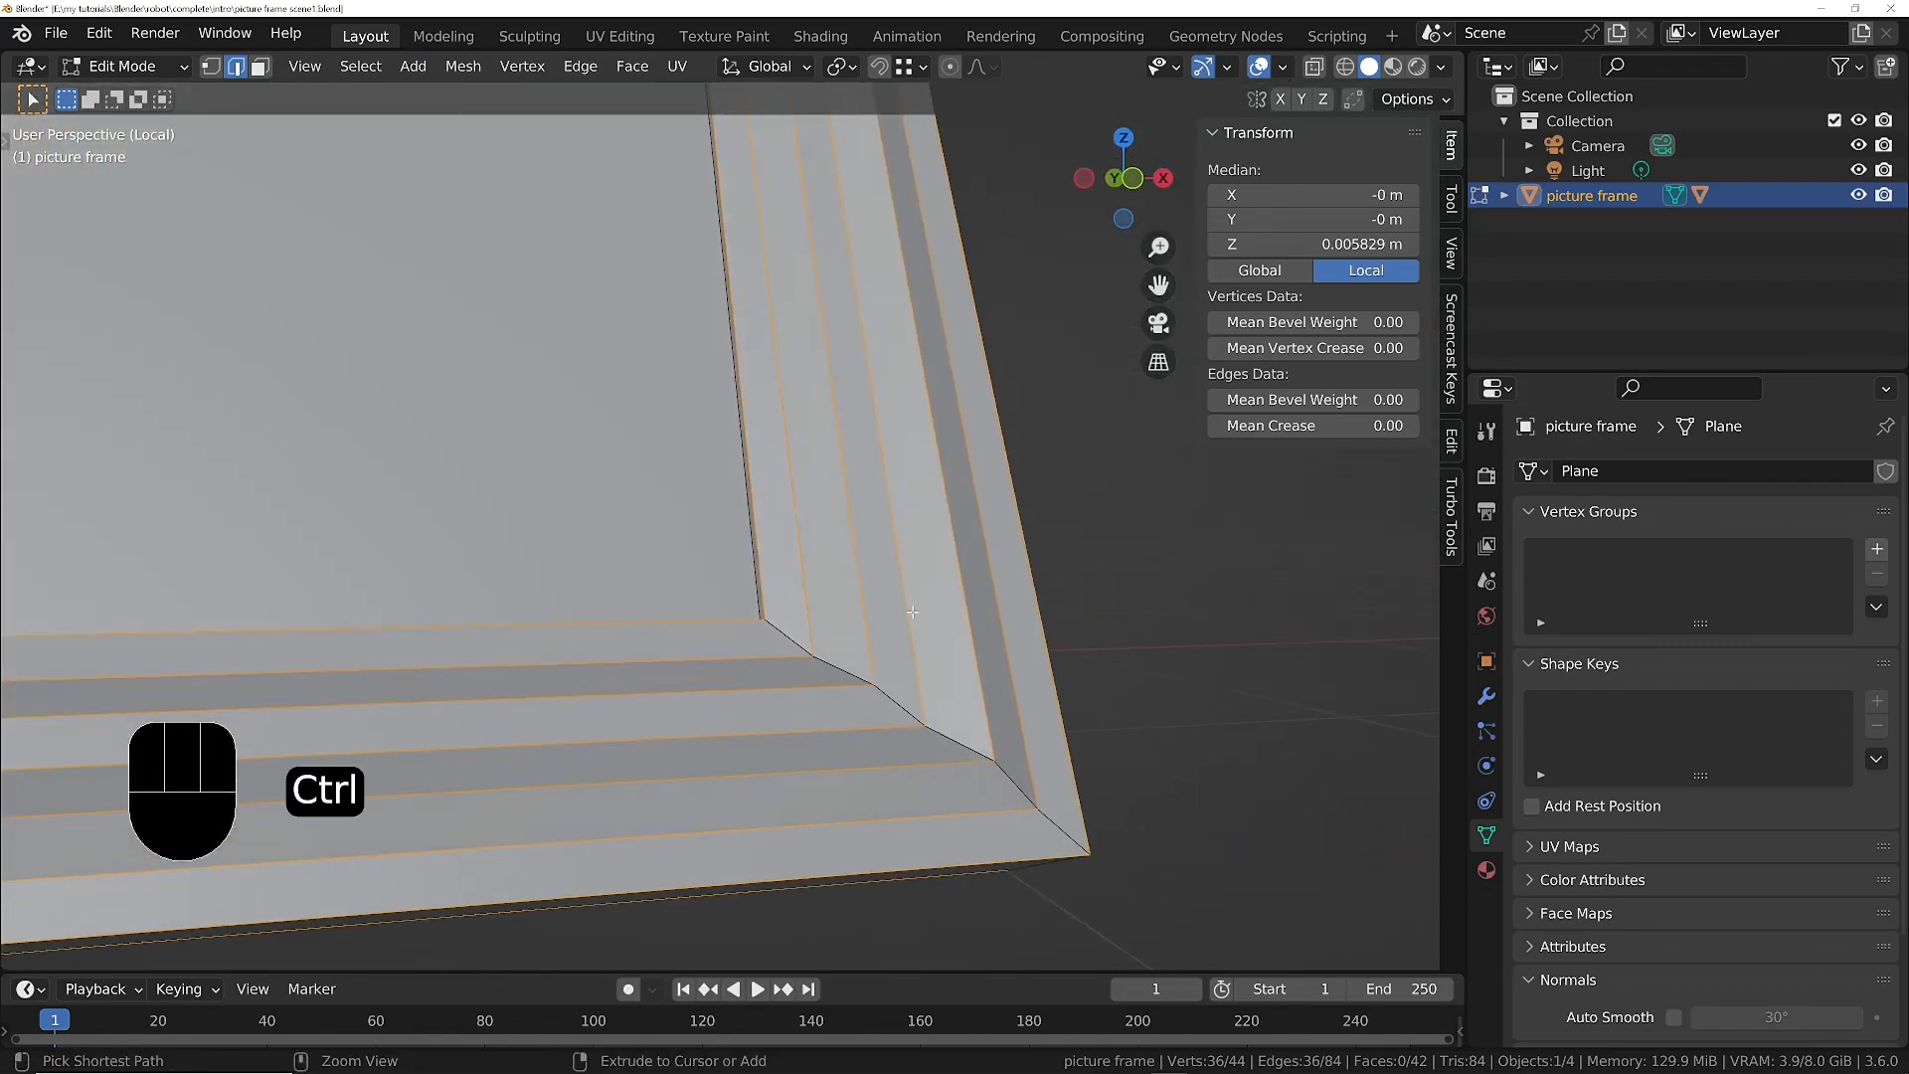
key(ctrl+b)
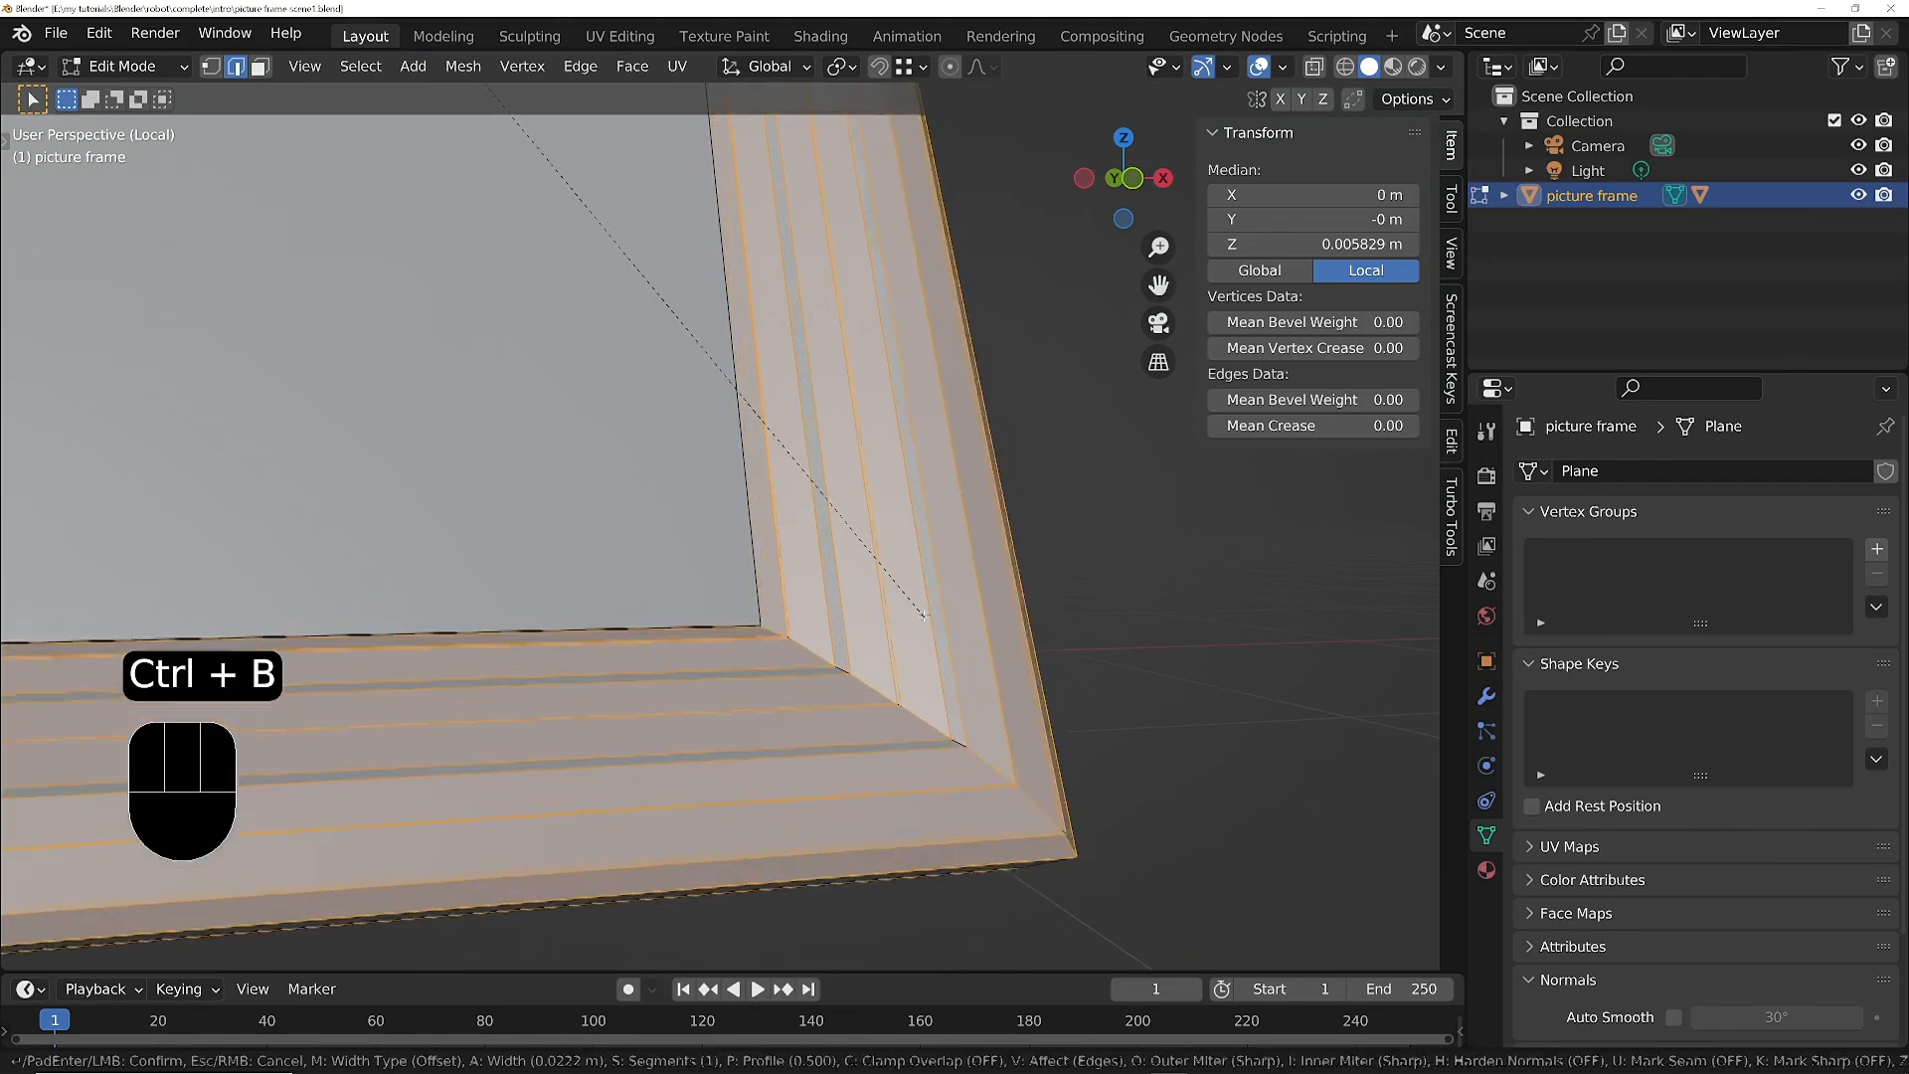
click(900, 627)
middle_drag(809, 619, 875, 487)
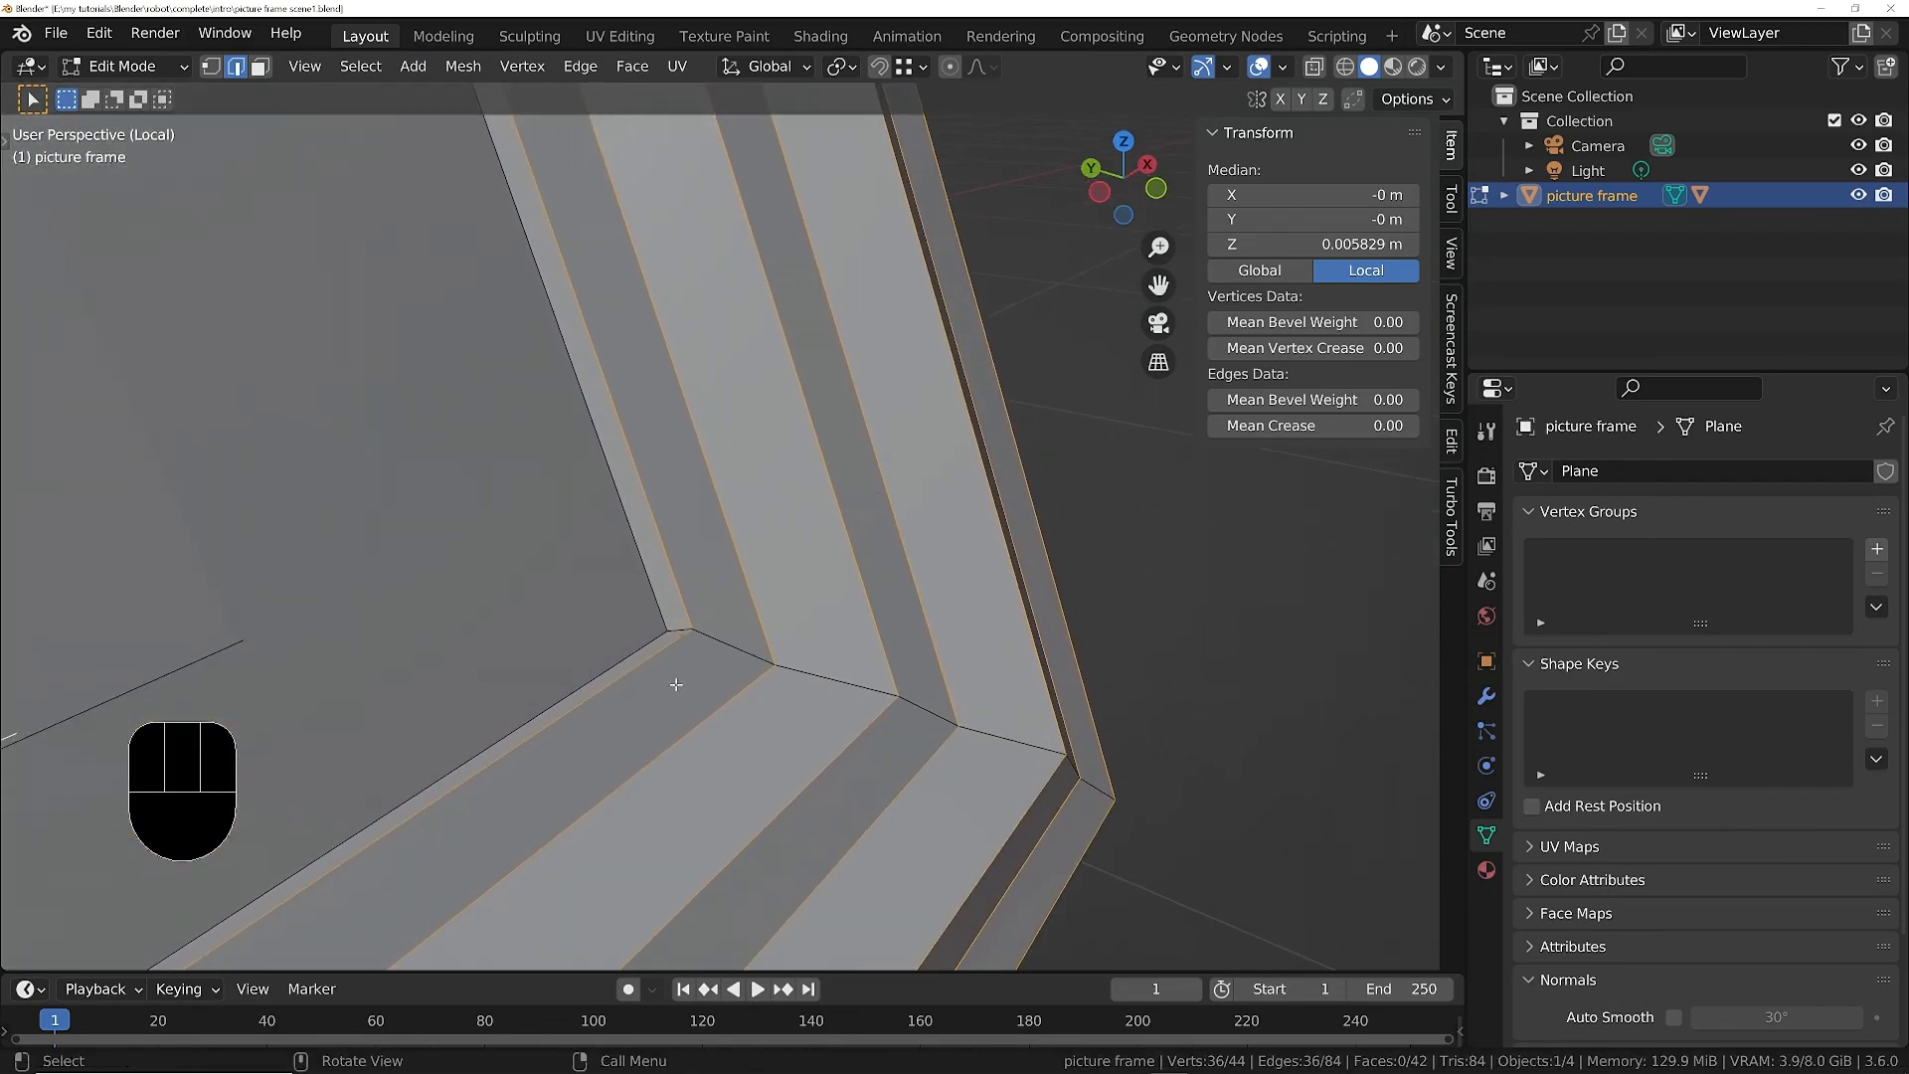
Try to bevel the lengthwise loops together with a corner edge loop, using 4 segments and a width of about 0.009 m.
alt+shift+click(740, 645)
middle_drag(741, 647, 770, 670)
key(ctrl+b)
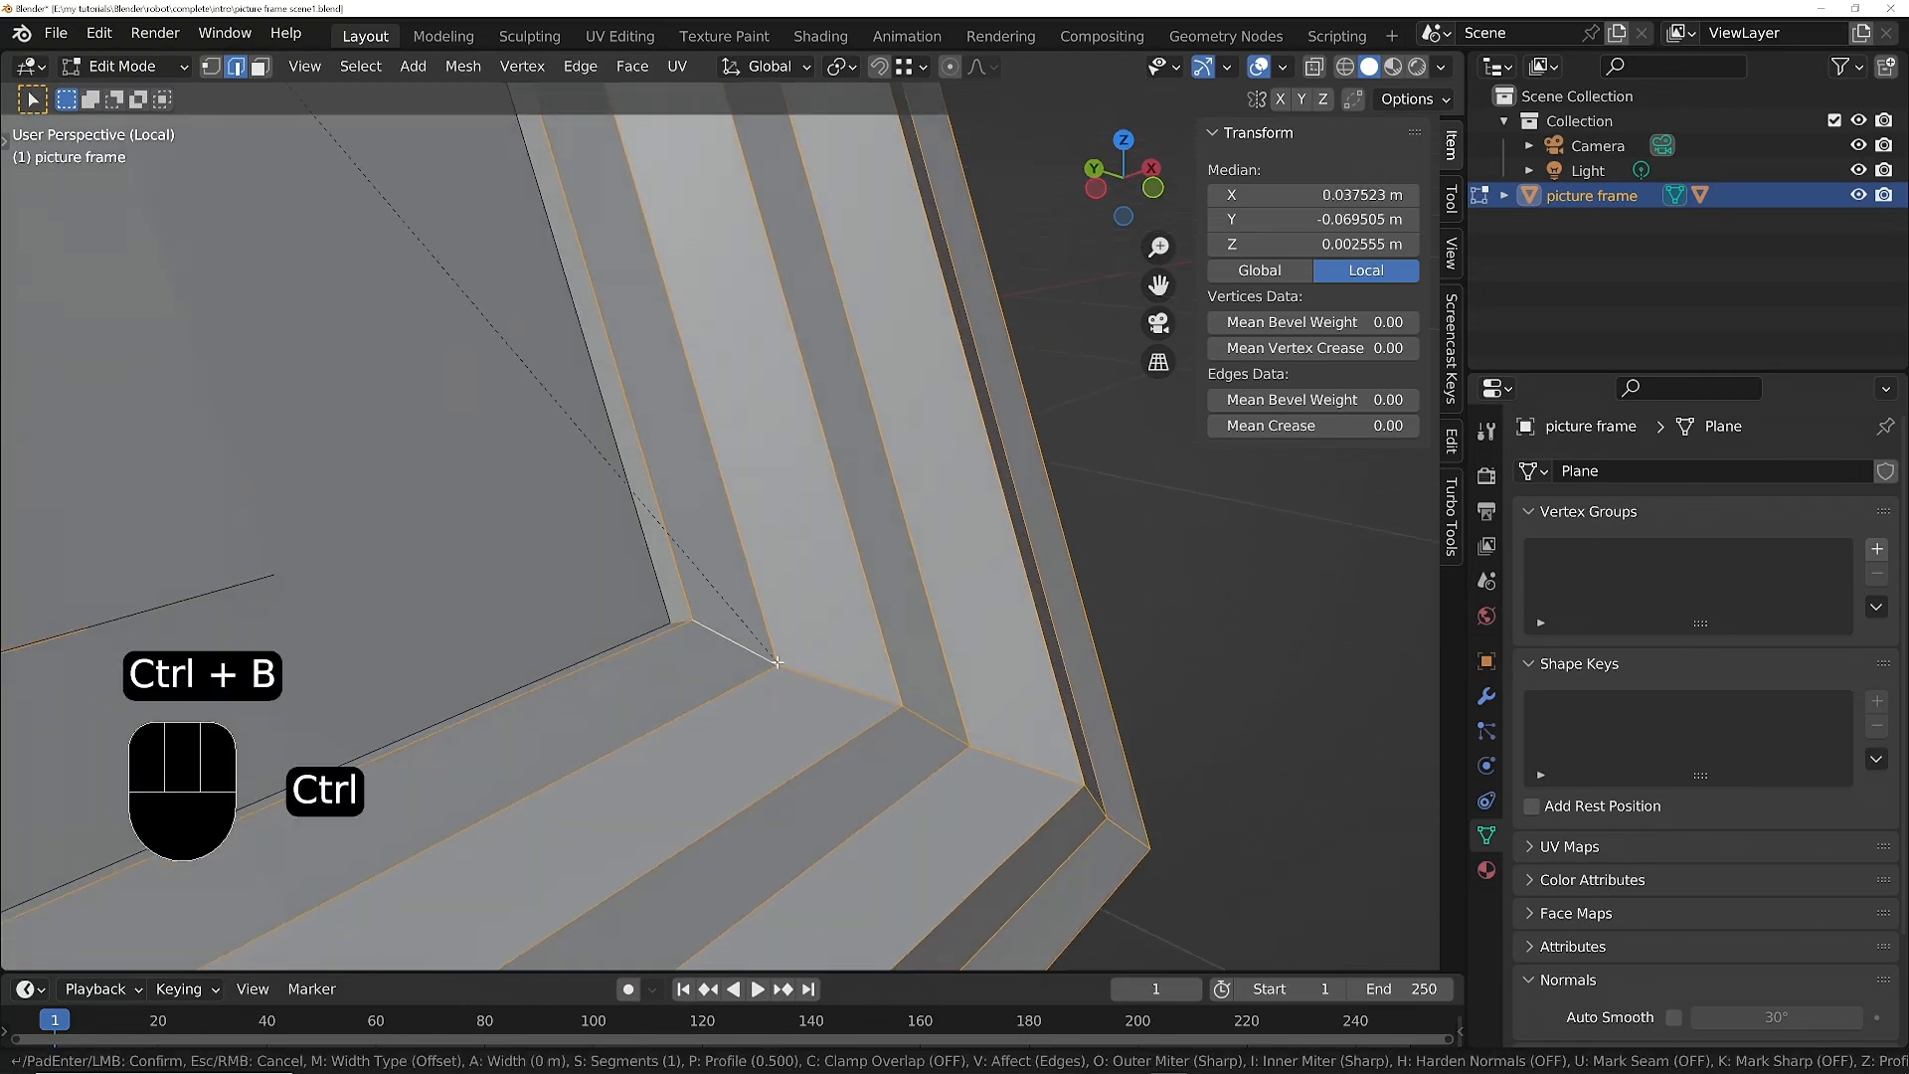
key(shift)
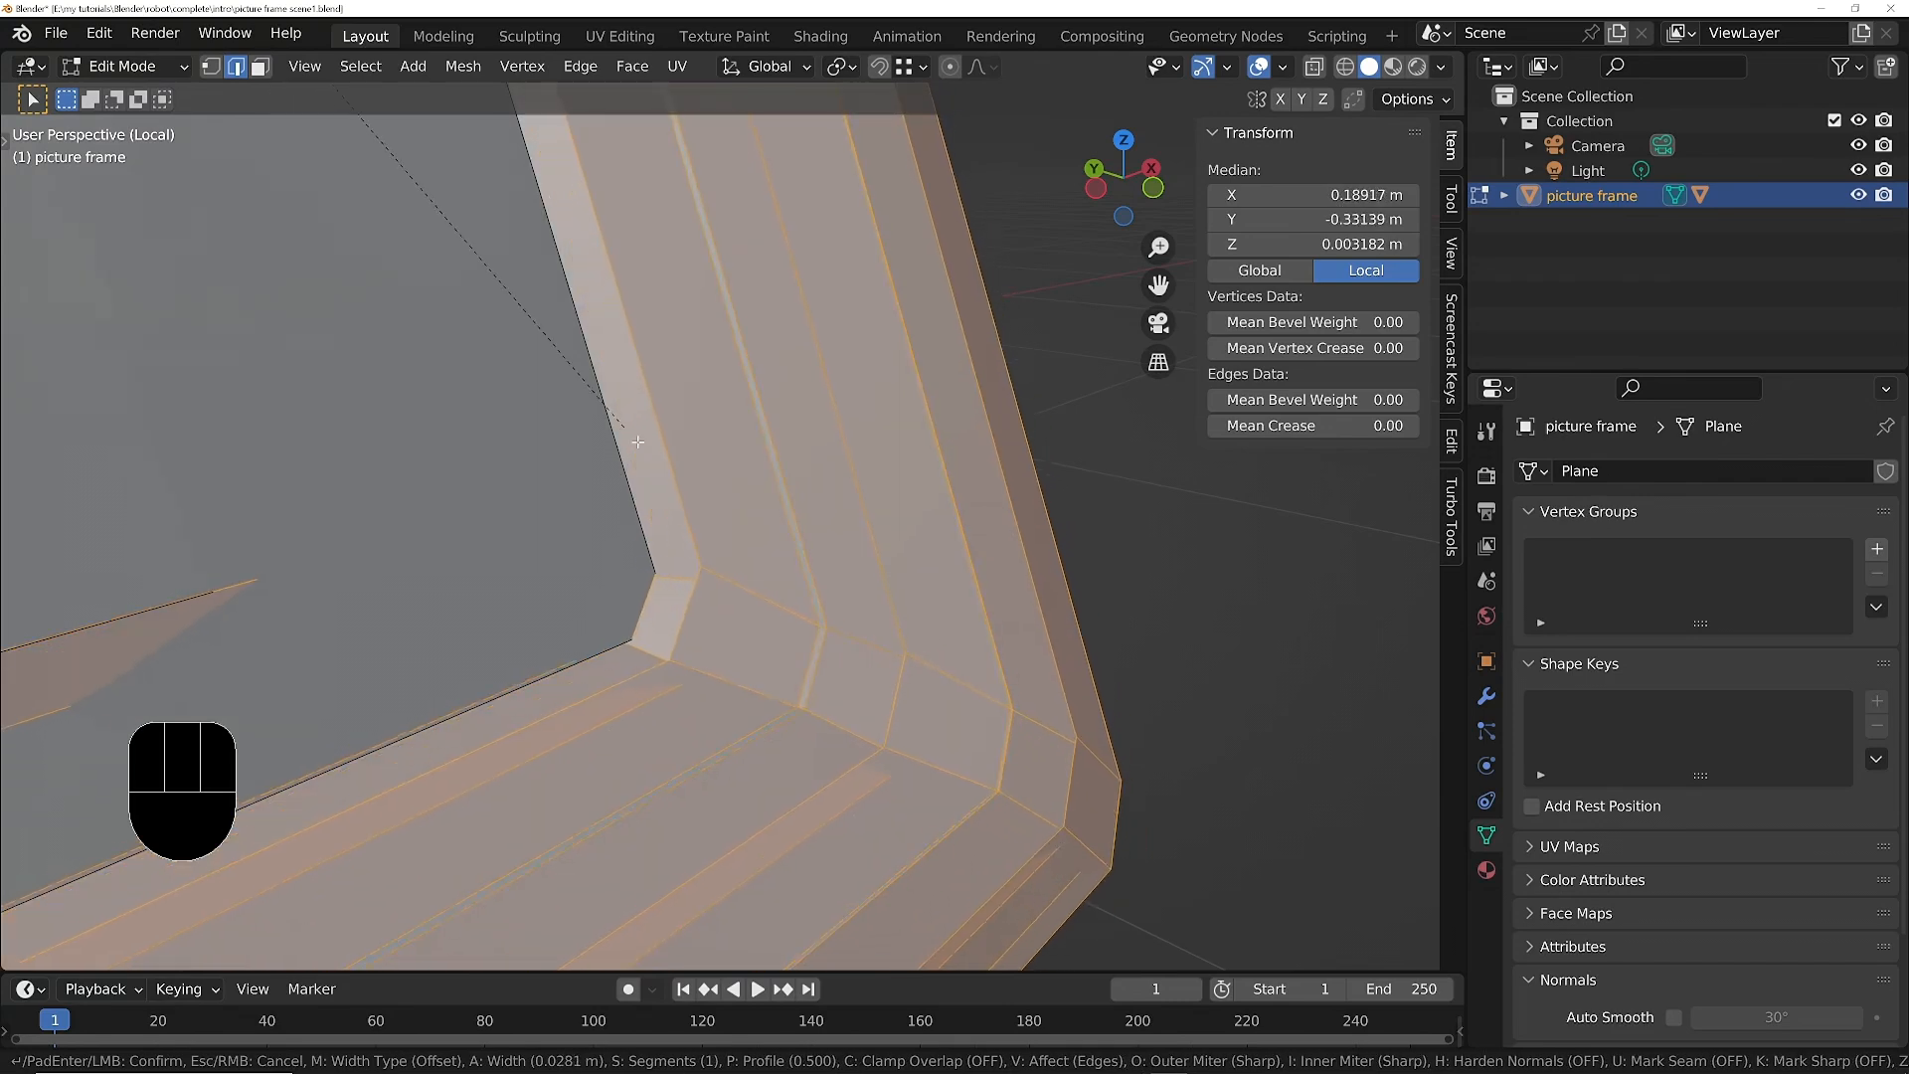
scroll(771, 563, up, 3)
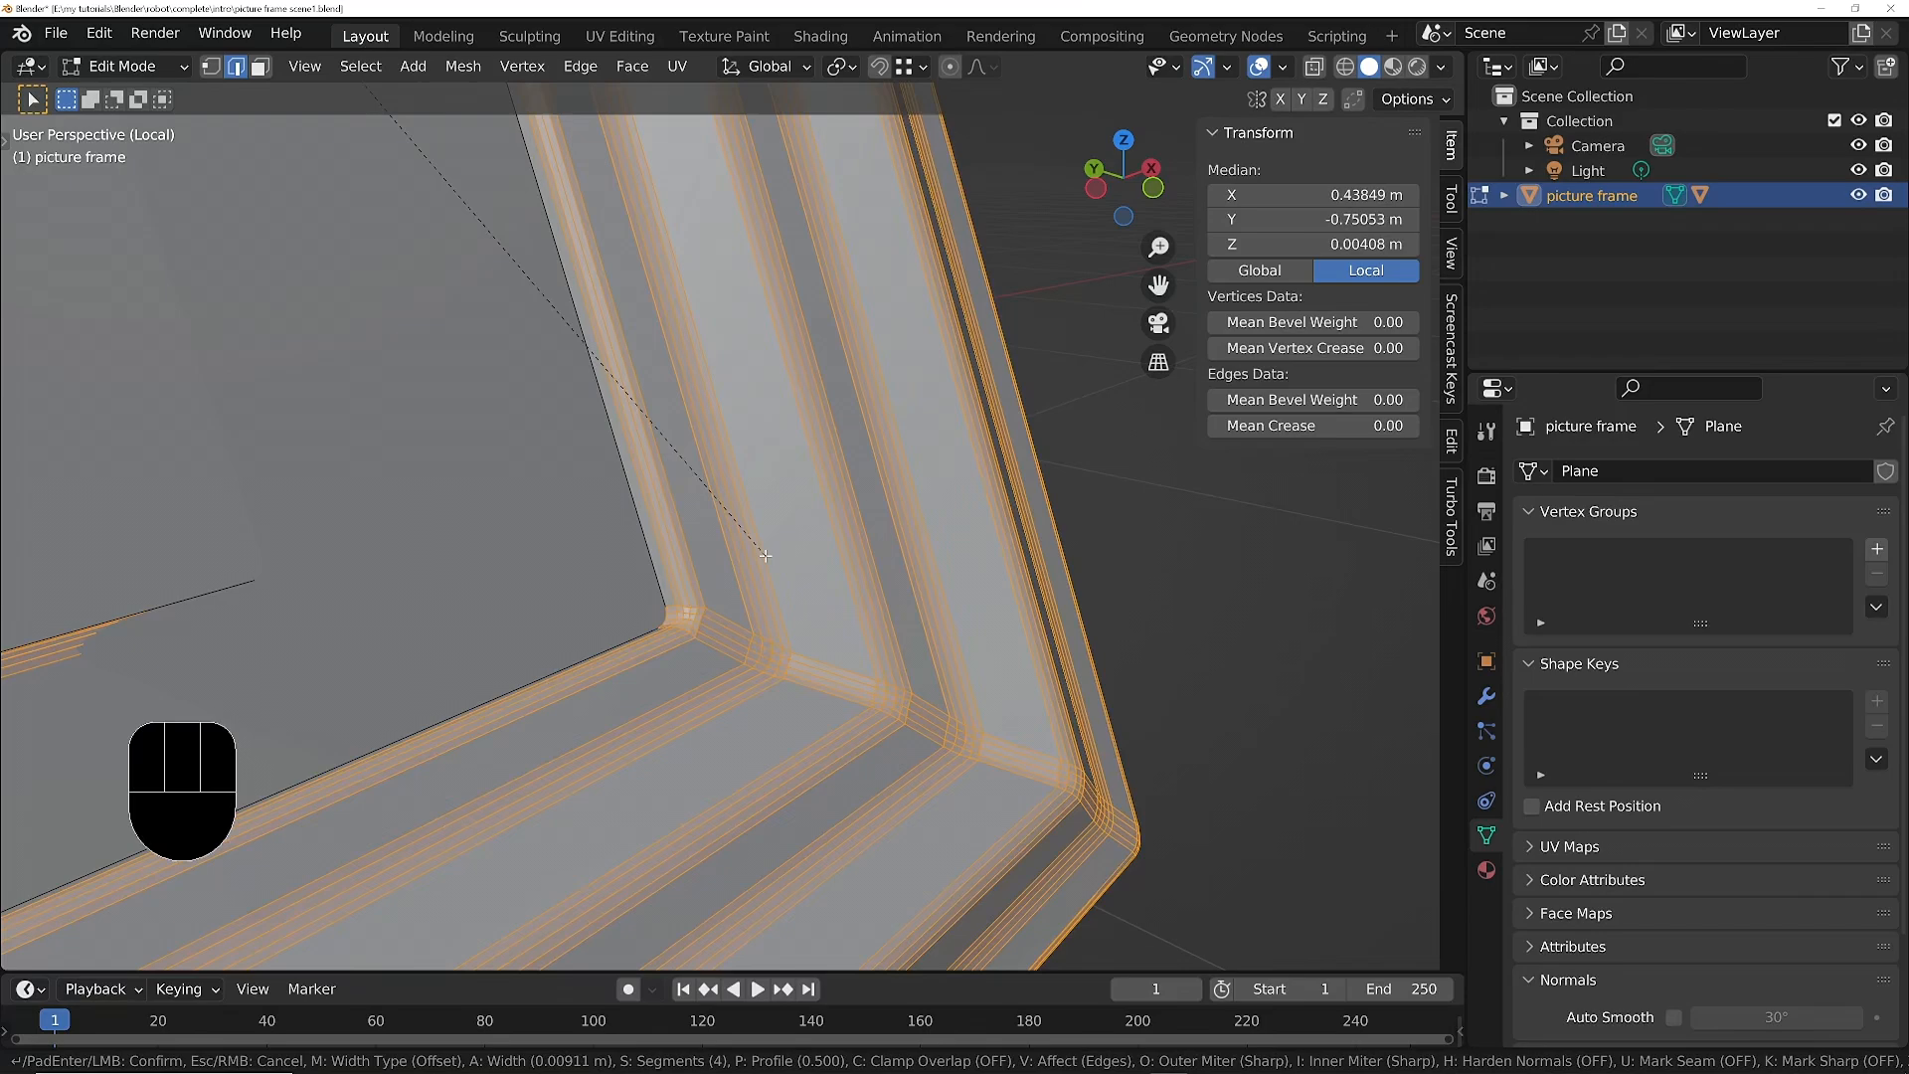
click(757, 546)
middle_drag(754, 546, 863, 684)
ctrl+middle_drag(725, 596, 1006, 504)
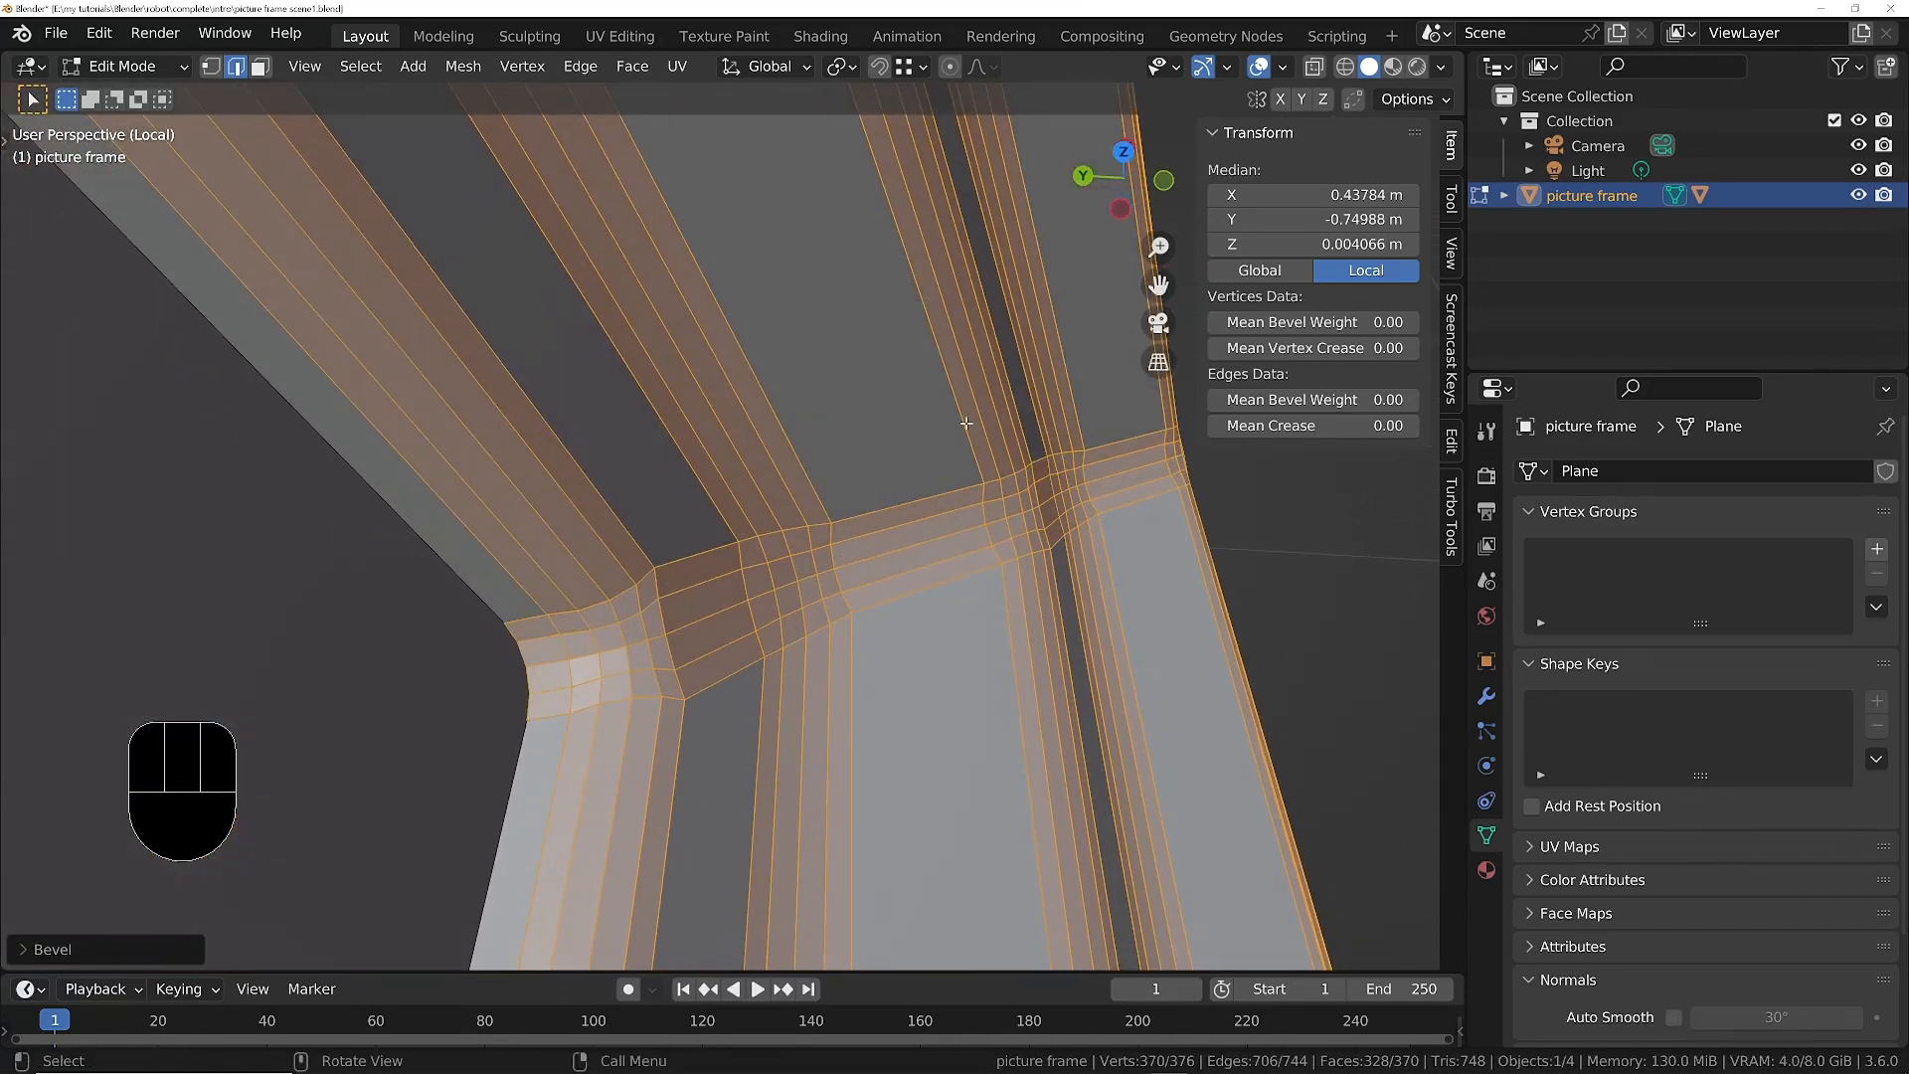
middle_drag(814, 562, 771, 585)
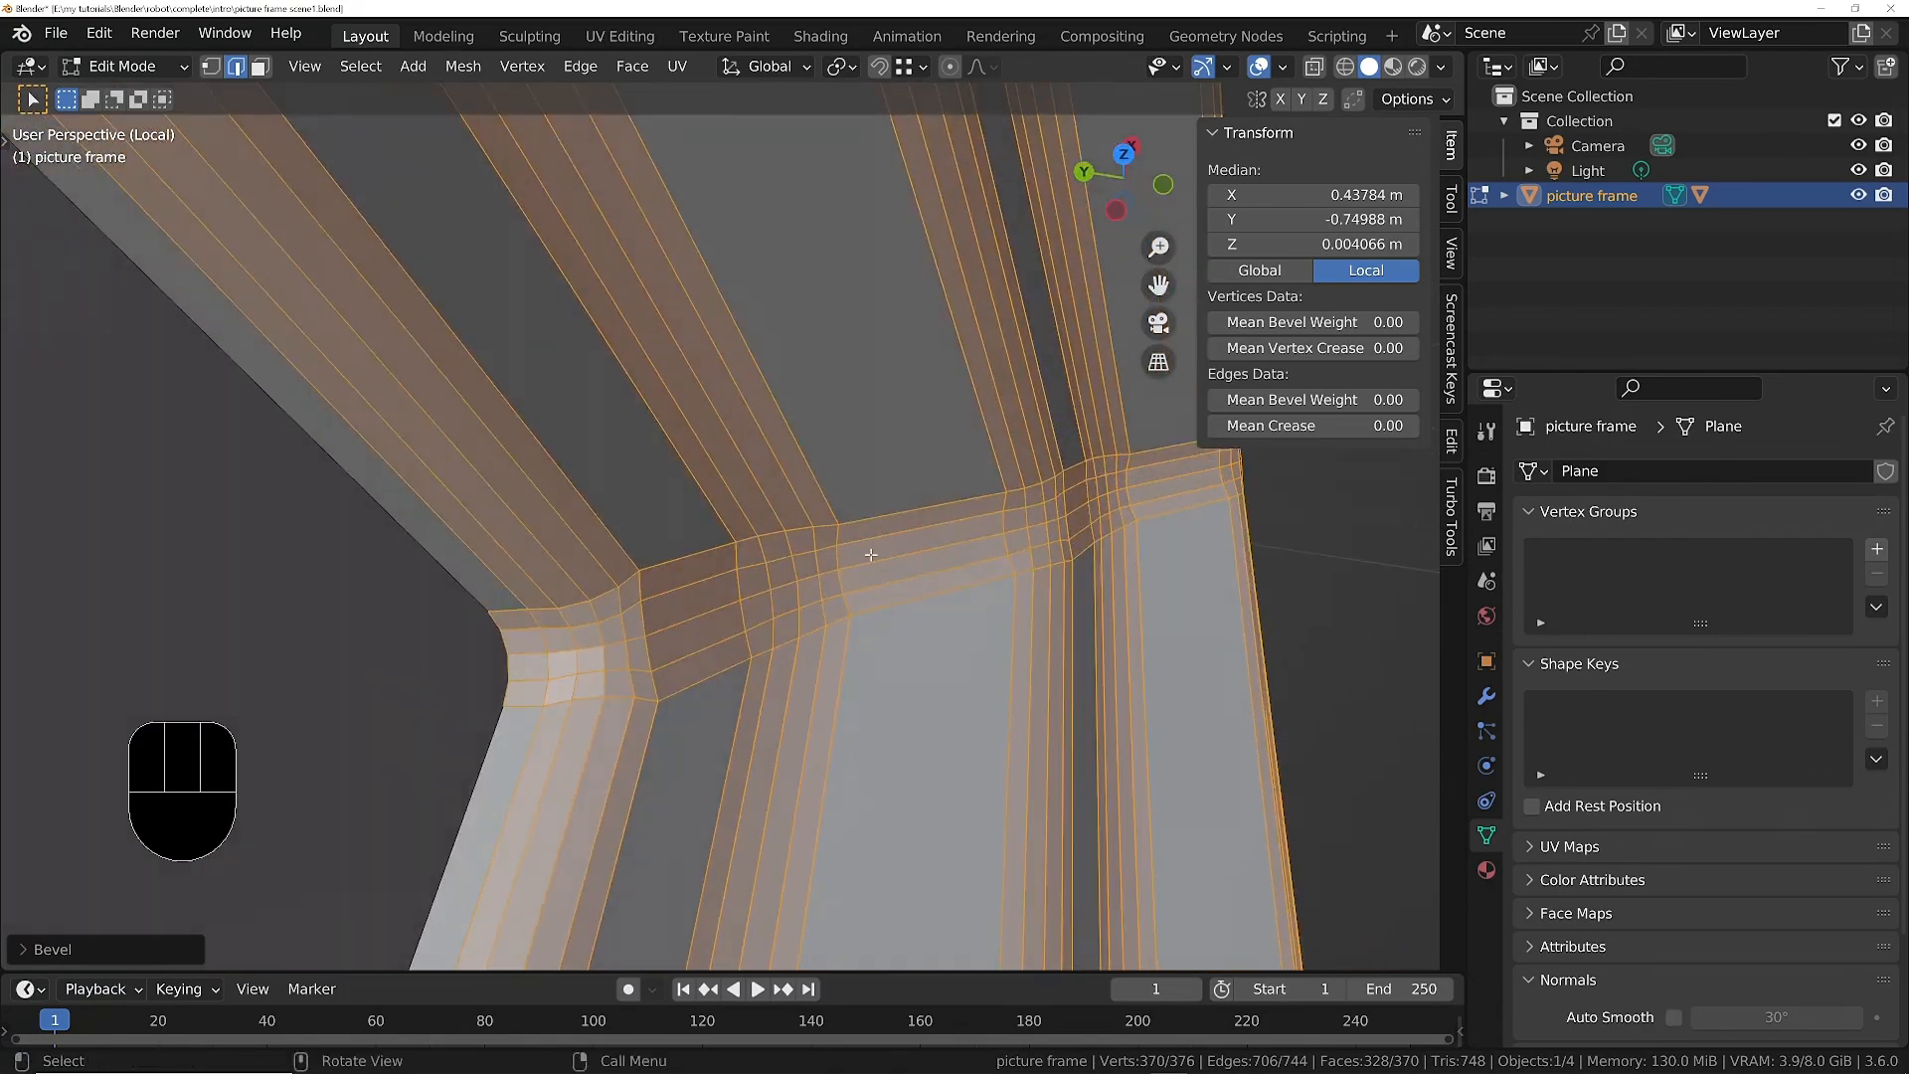
key(ctrl+z)
key(ctrl+z)
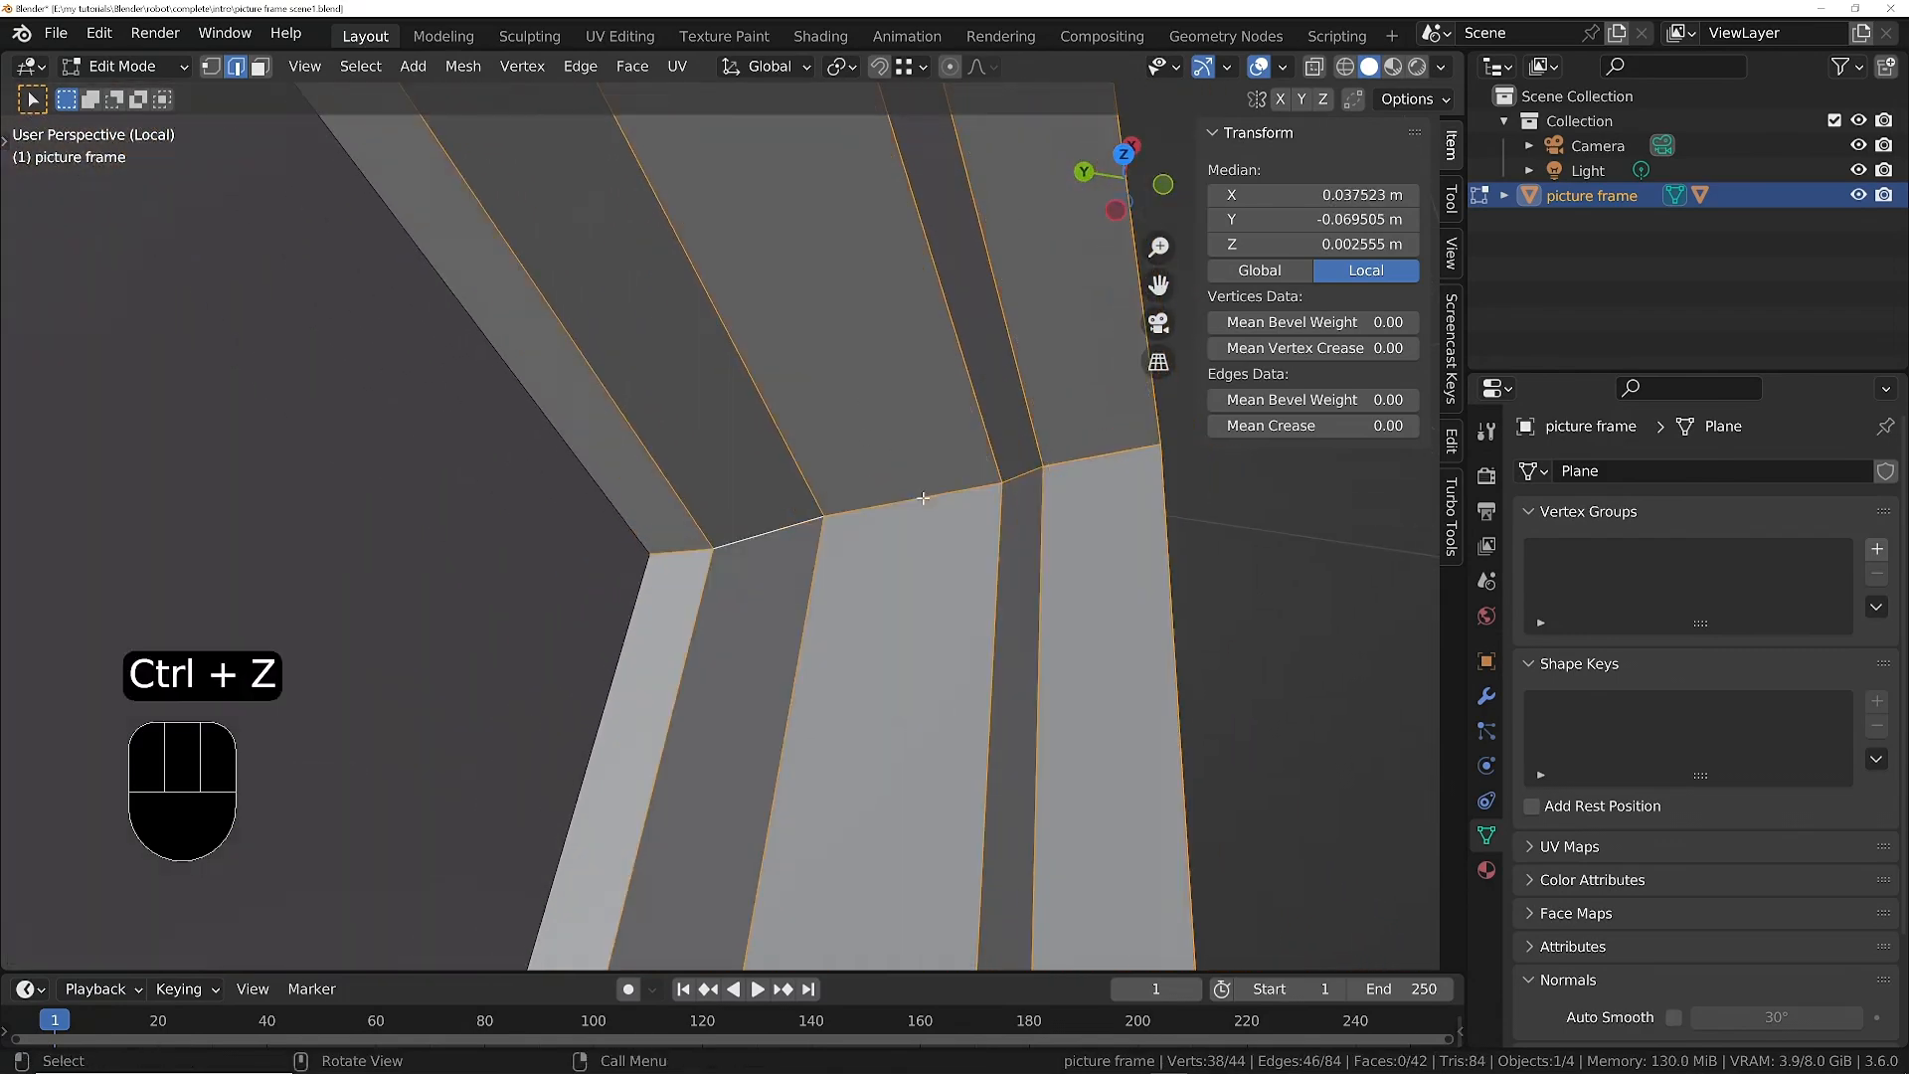
Remove the corner loop from the selection and bevel the lengthwise edge loops about 0.0076 m with 4 segments.
middle_drag(923, 497, 876, 498)
alt+shift+click(885, 507)
key(ctrl+b)
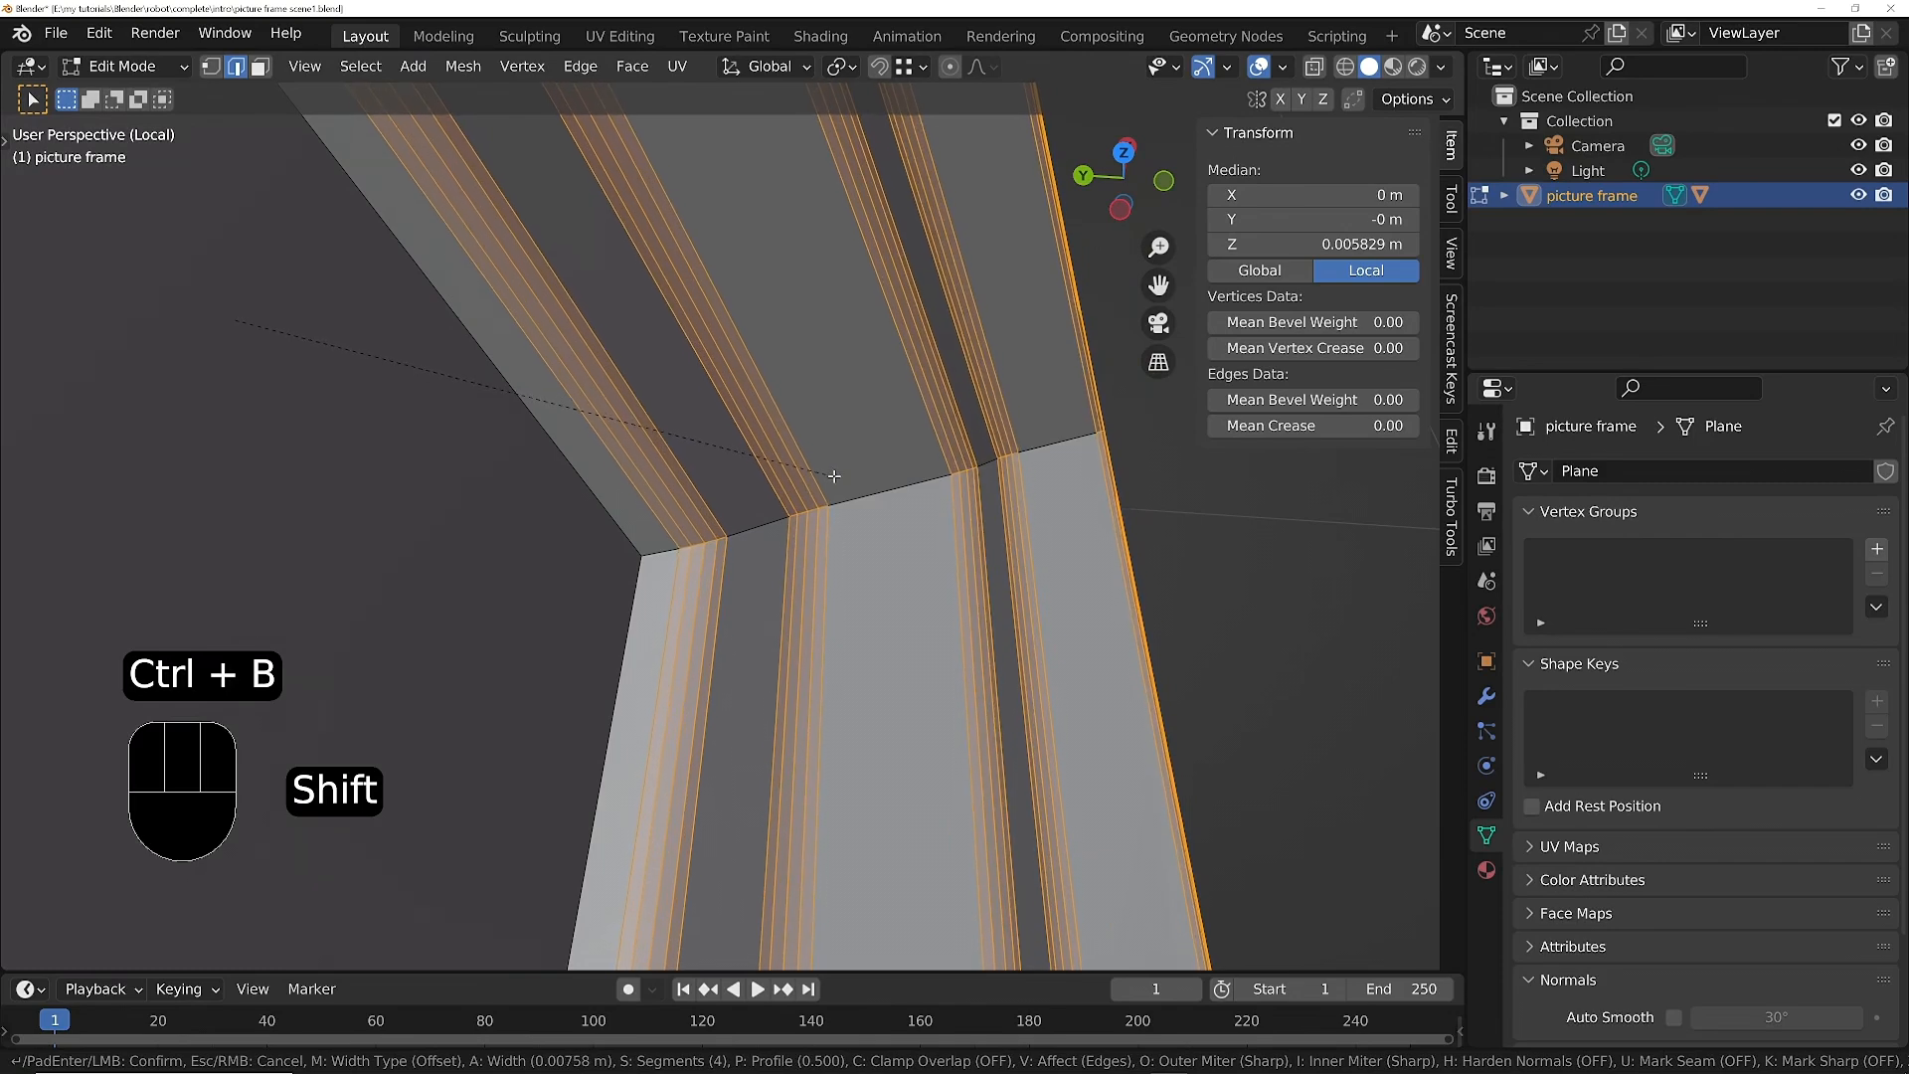
click(831, 480)
Try to bevel only the edge loop across one frame corner, about 0.015 m wide with 4 segments.
scroll(816, 517, up, 3)
mouse_move(813, 527)
middle_down()
mouse_move(915, 498)
mouse_move(870, 498)
mouse_move(831, 548)
middle_up()
ctrl+middle_drag(864, 470, 888, 533)
alt+click(939, 440)
key(ctrl+b)
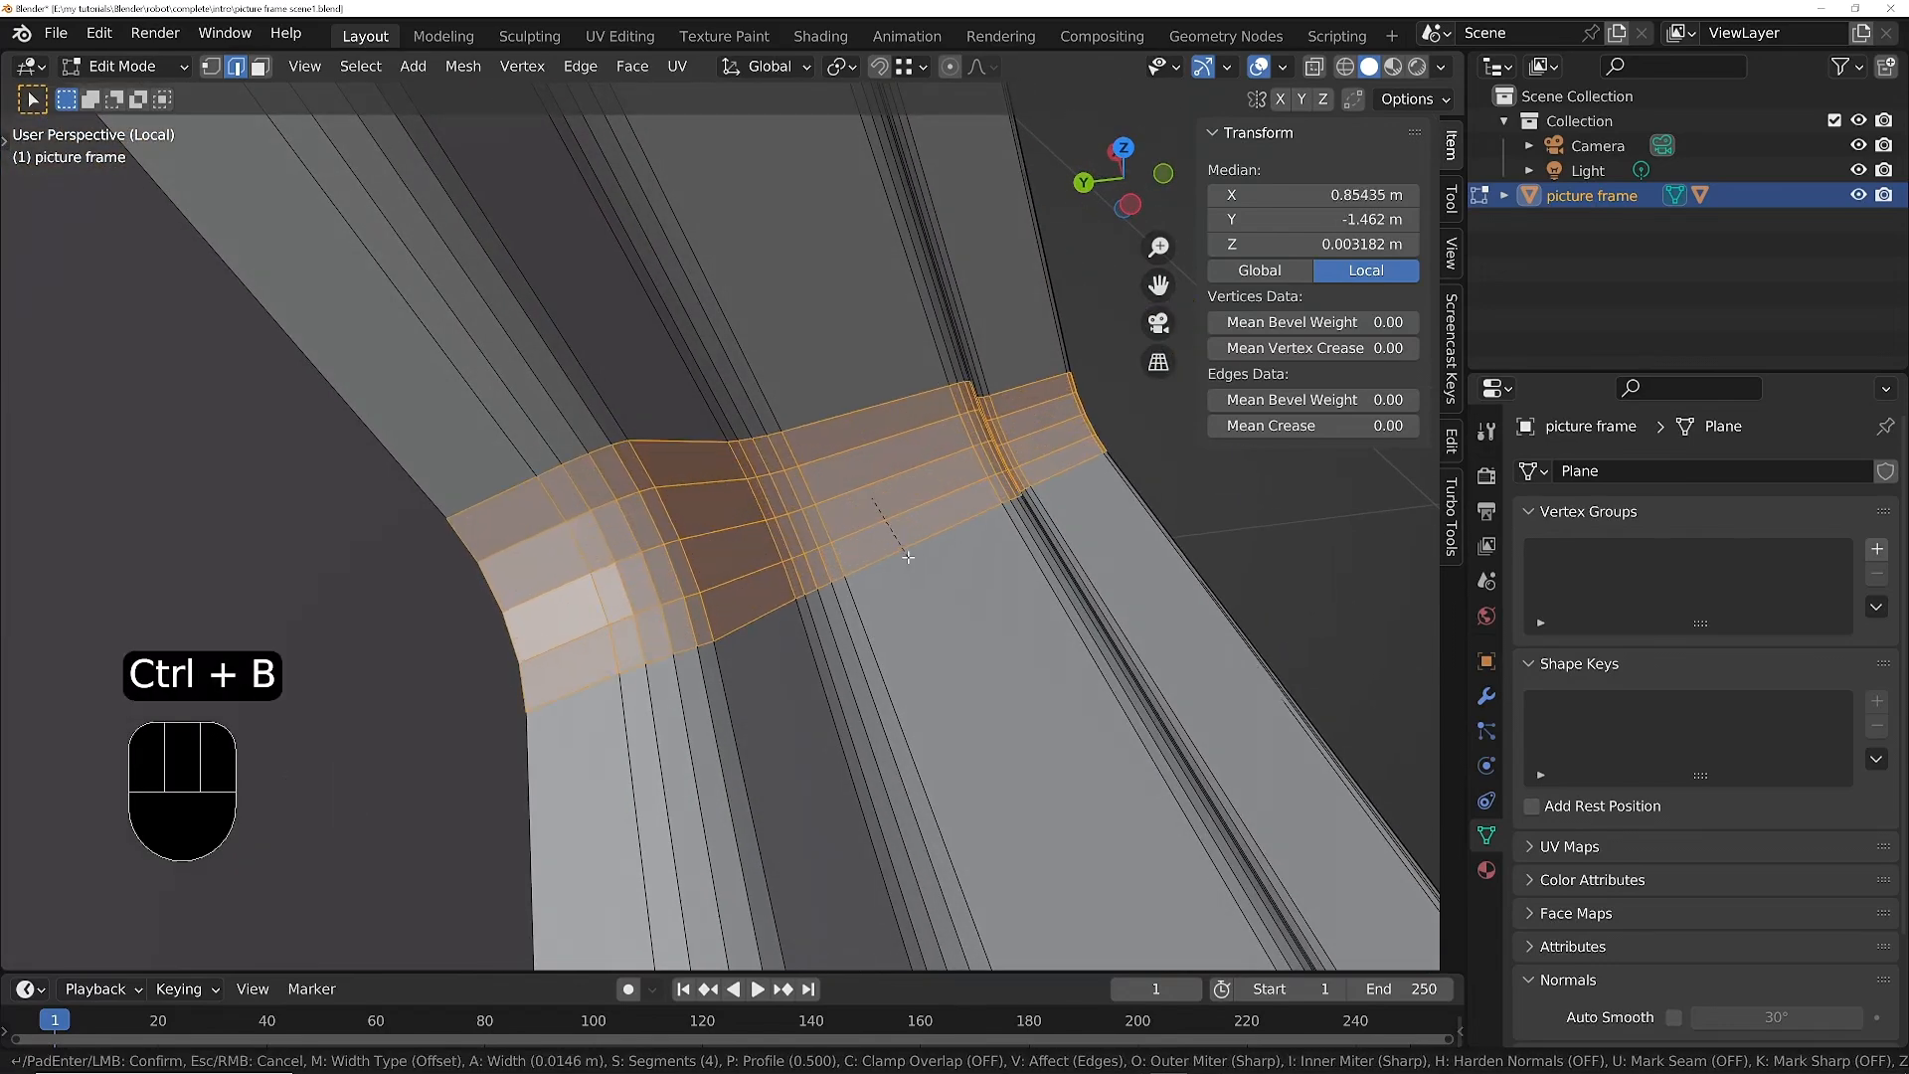
click(899, 539)
middle_drag(899, 539, 1213, 565)
key(ctrl+z)
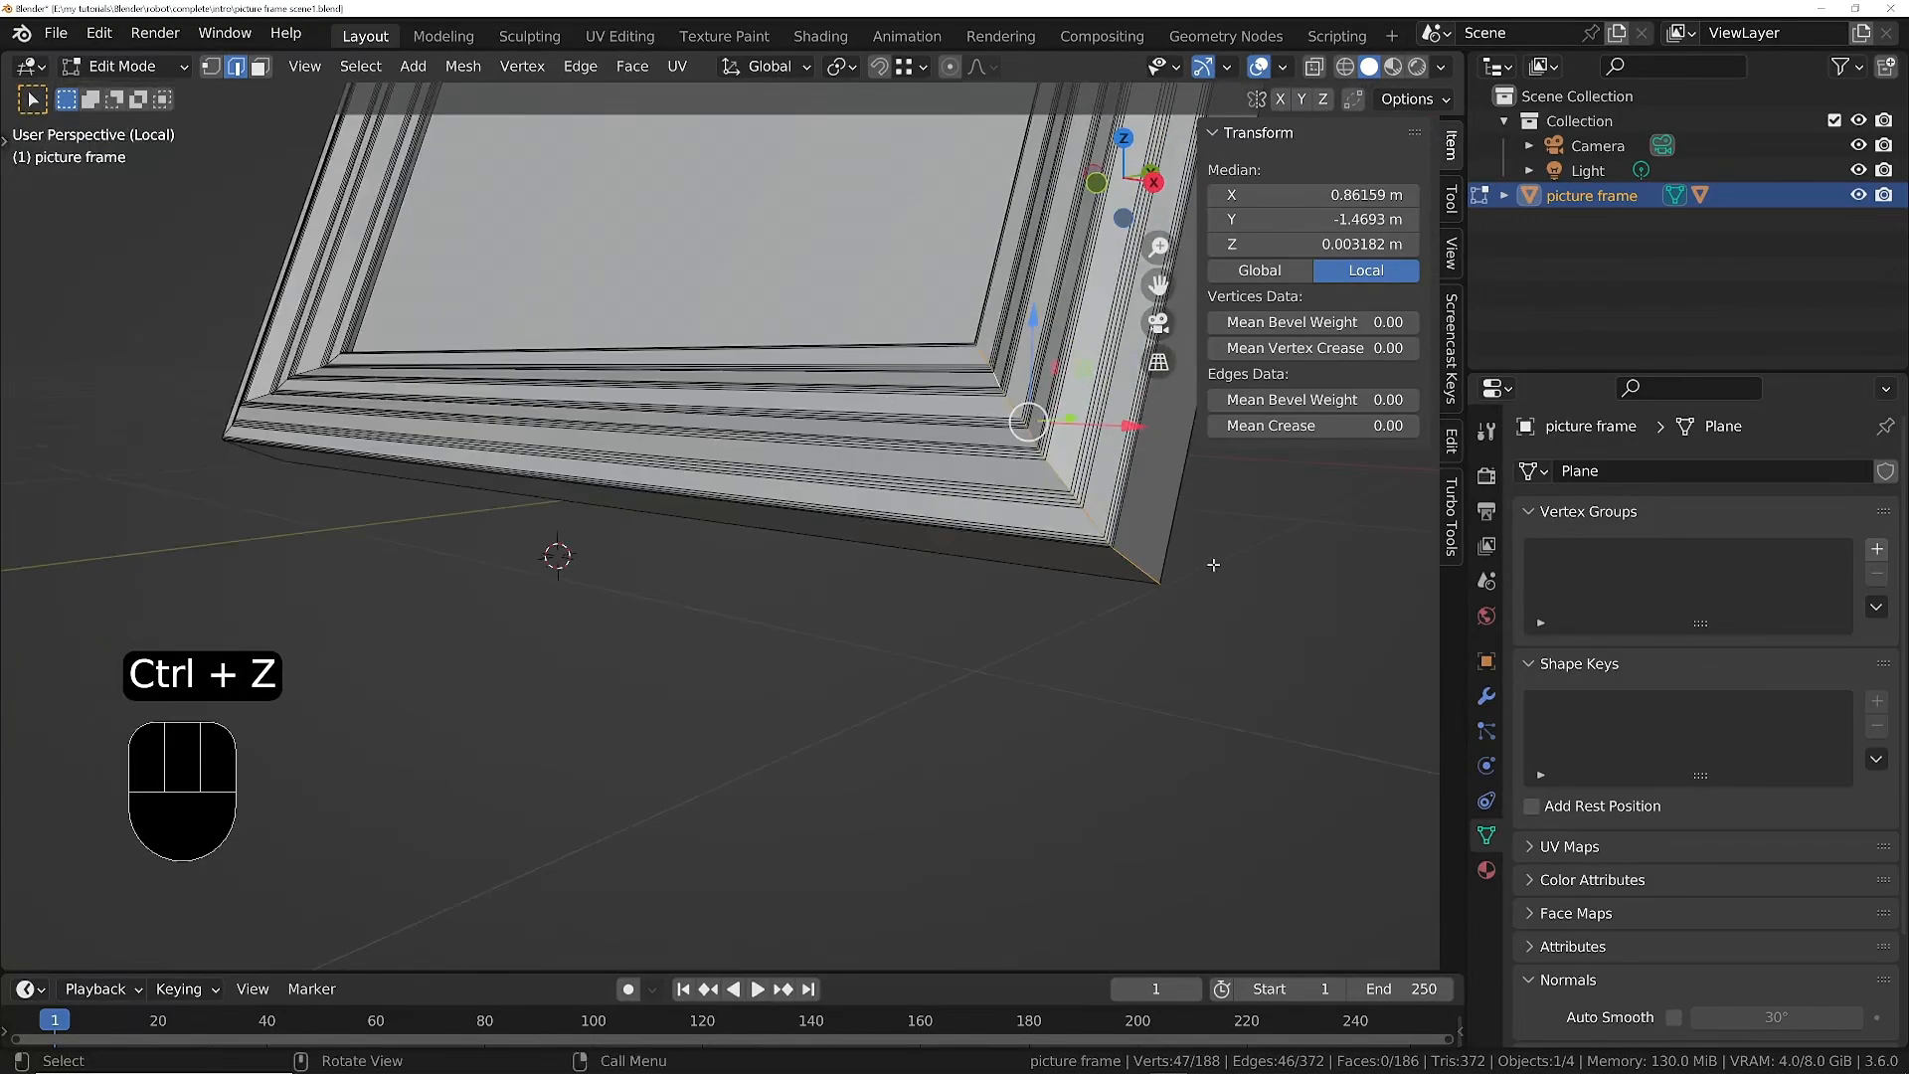
Select the edge ring made of the four outer corner edges on the frame's side.
click(1142, 577)
shift+middle_drag(1091, 440, 1008, 460)
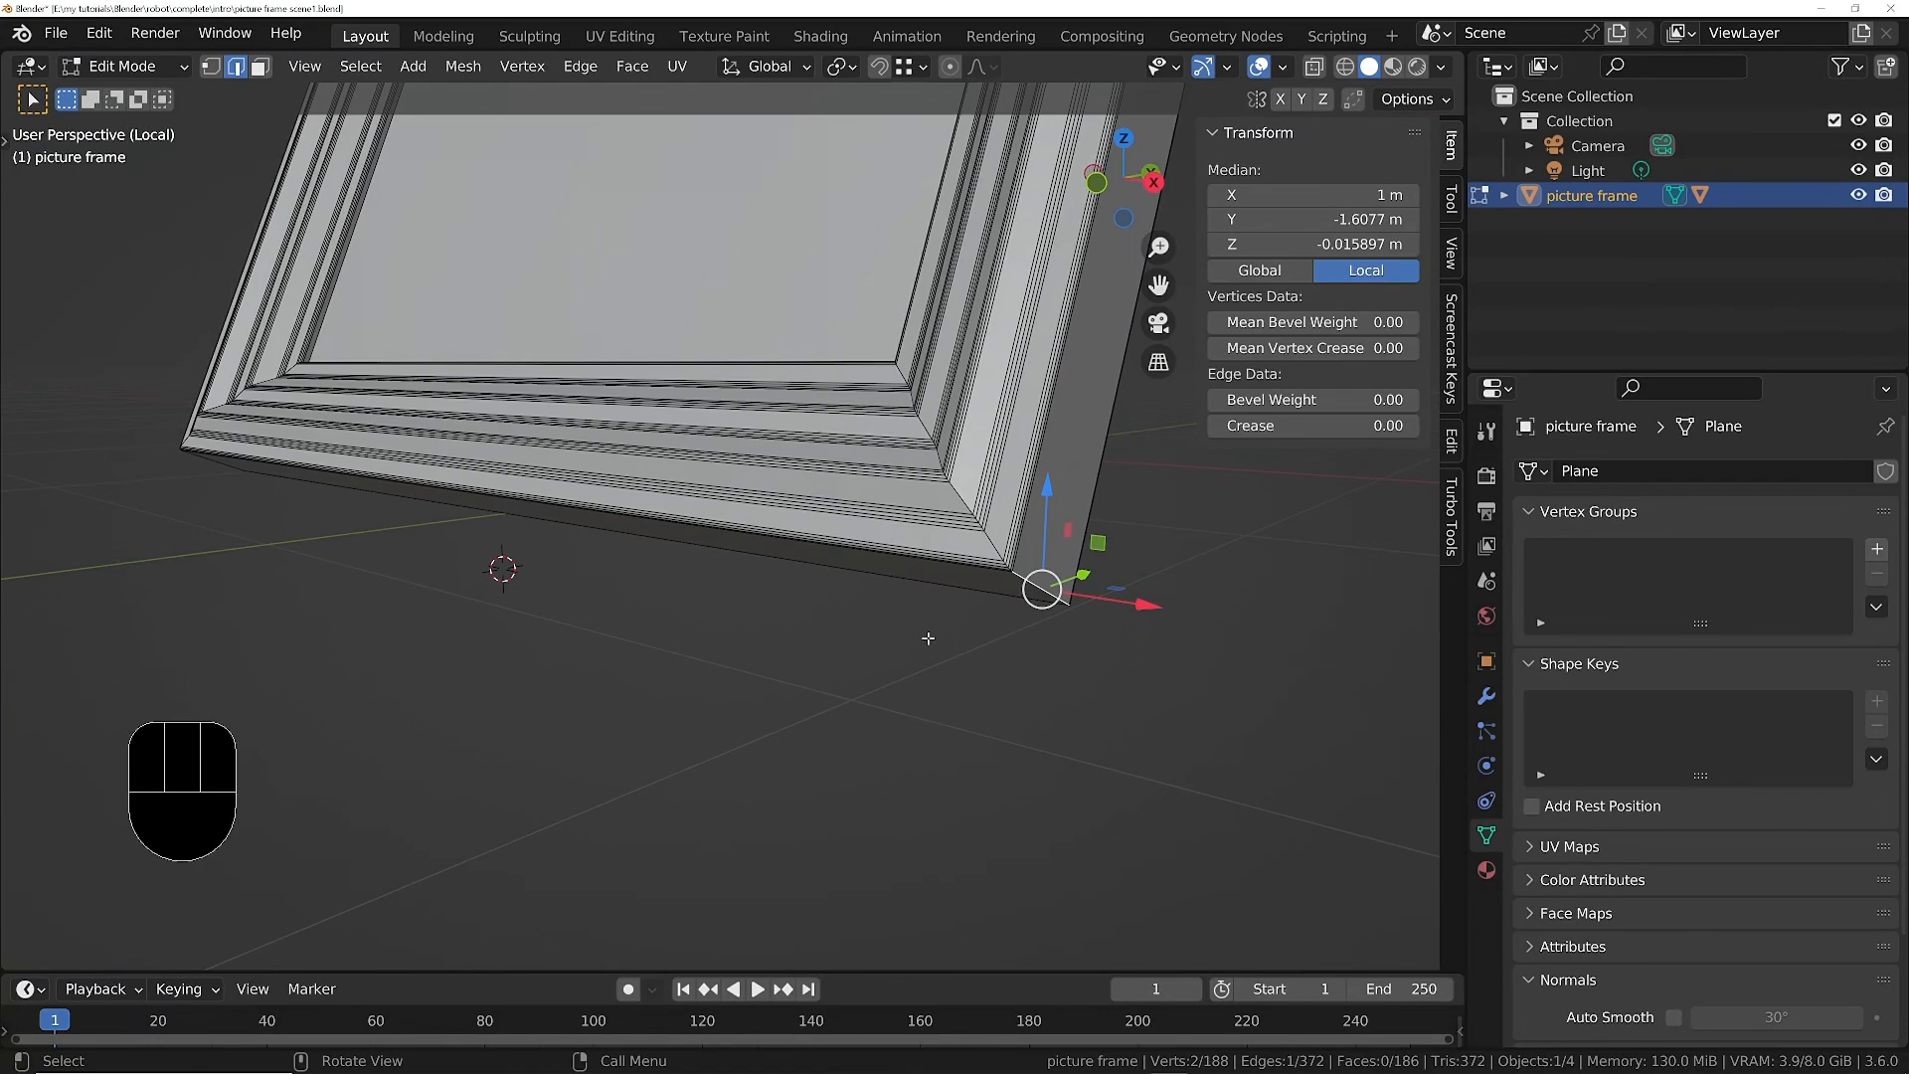
ctrl+alt+click(1041, 586)
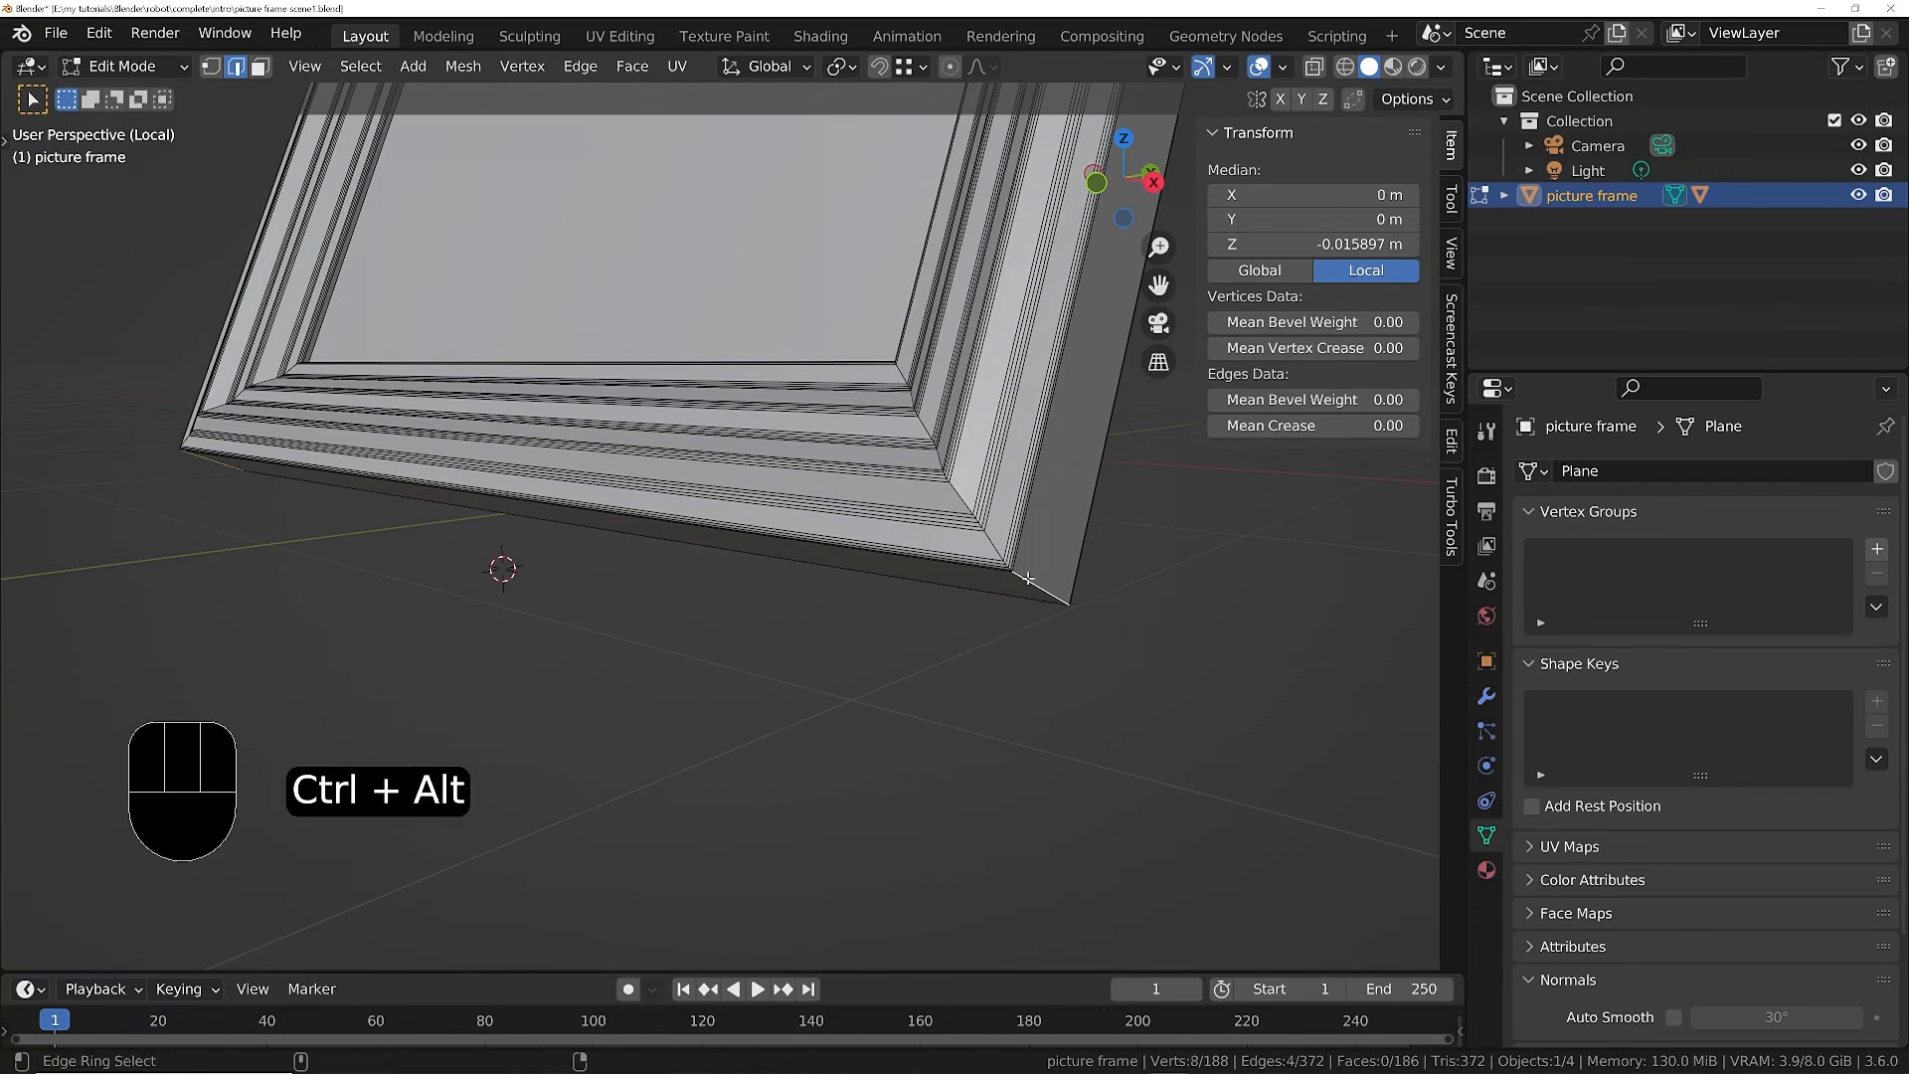
Examine the frame from all sides to check the selected edge at each of the four corners.
ctrl+middle_drag(1041, 586, 1011, 555)
shift+middle_drag(895, 437, 970, 684)
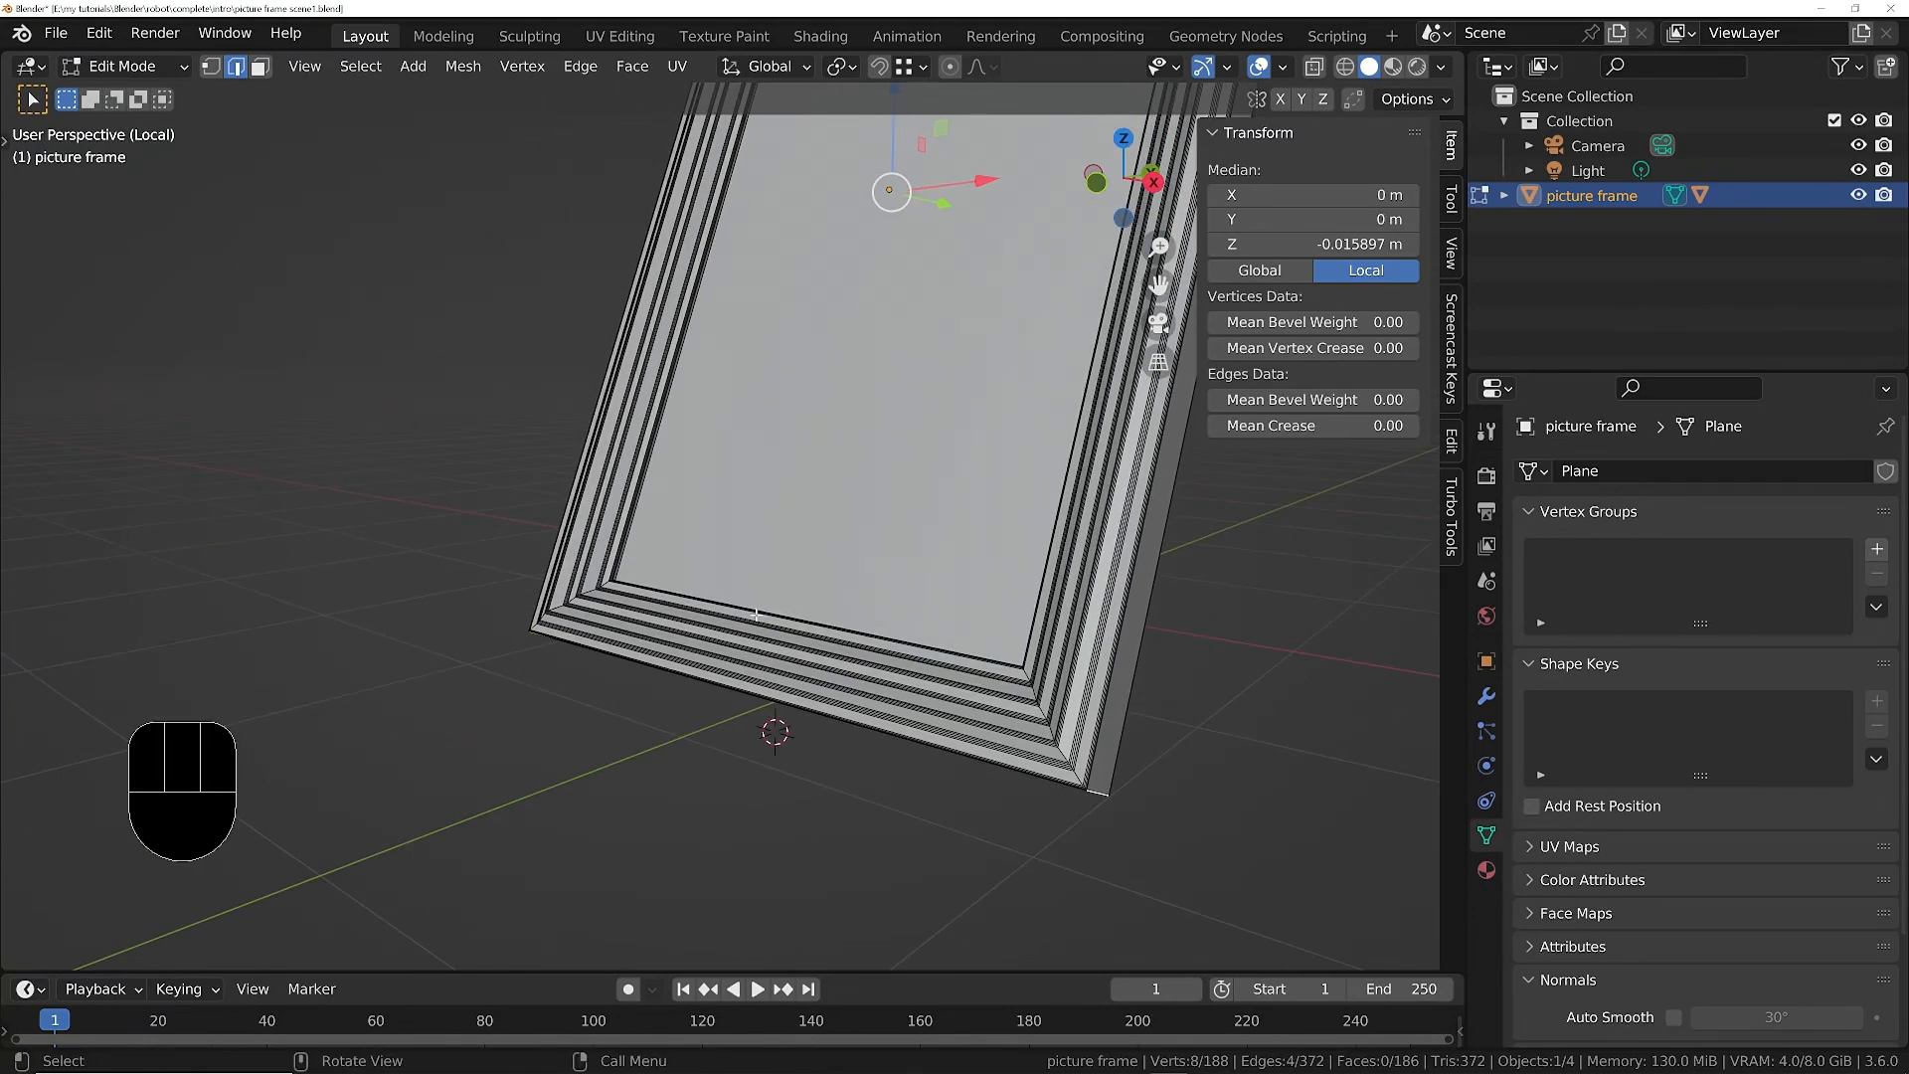
middle_drag(816, 606, 1044, 587)
ctrl+middle_drag(863, 547, 845, 636)
shift+middle_drag(748, 455, 815, 601)
scroll(719, 457, up, 3)
scroll(719, 458, up, 1)
shift+middle_drag(719, 458, 646, 686)
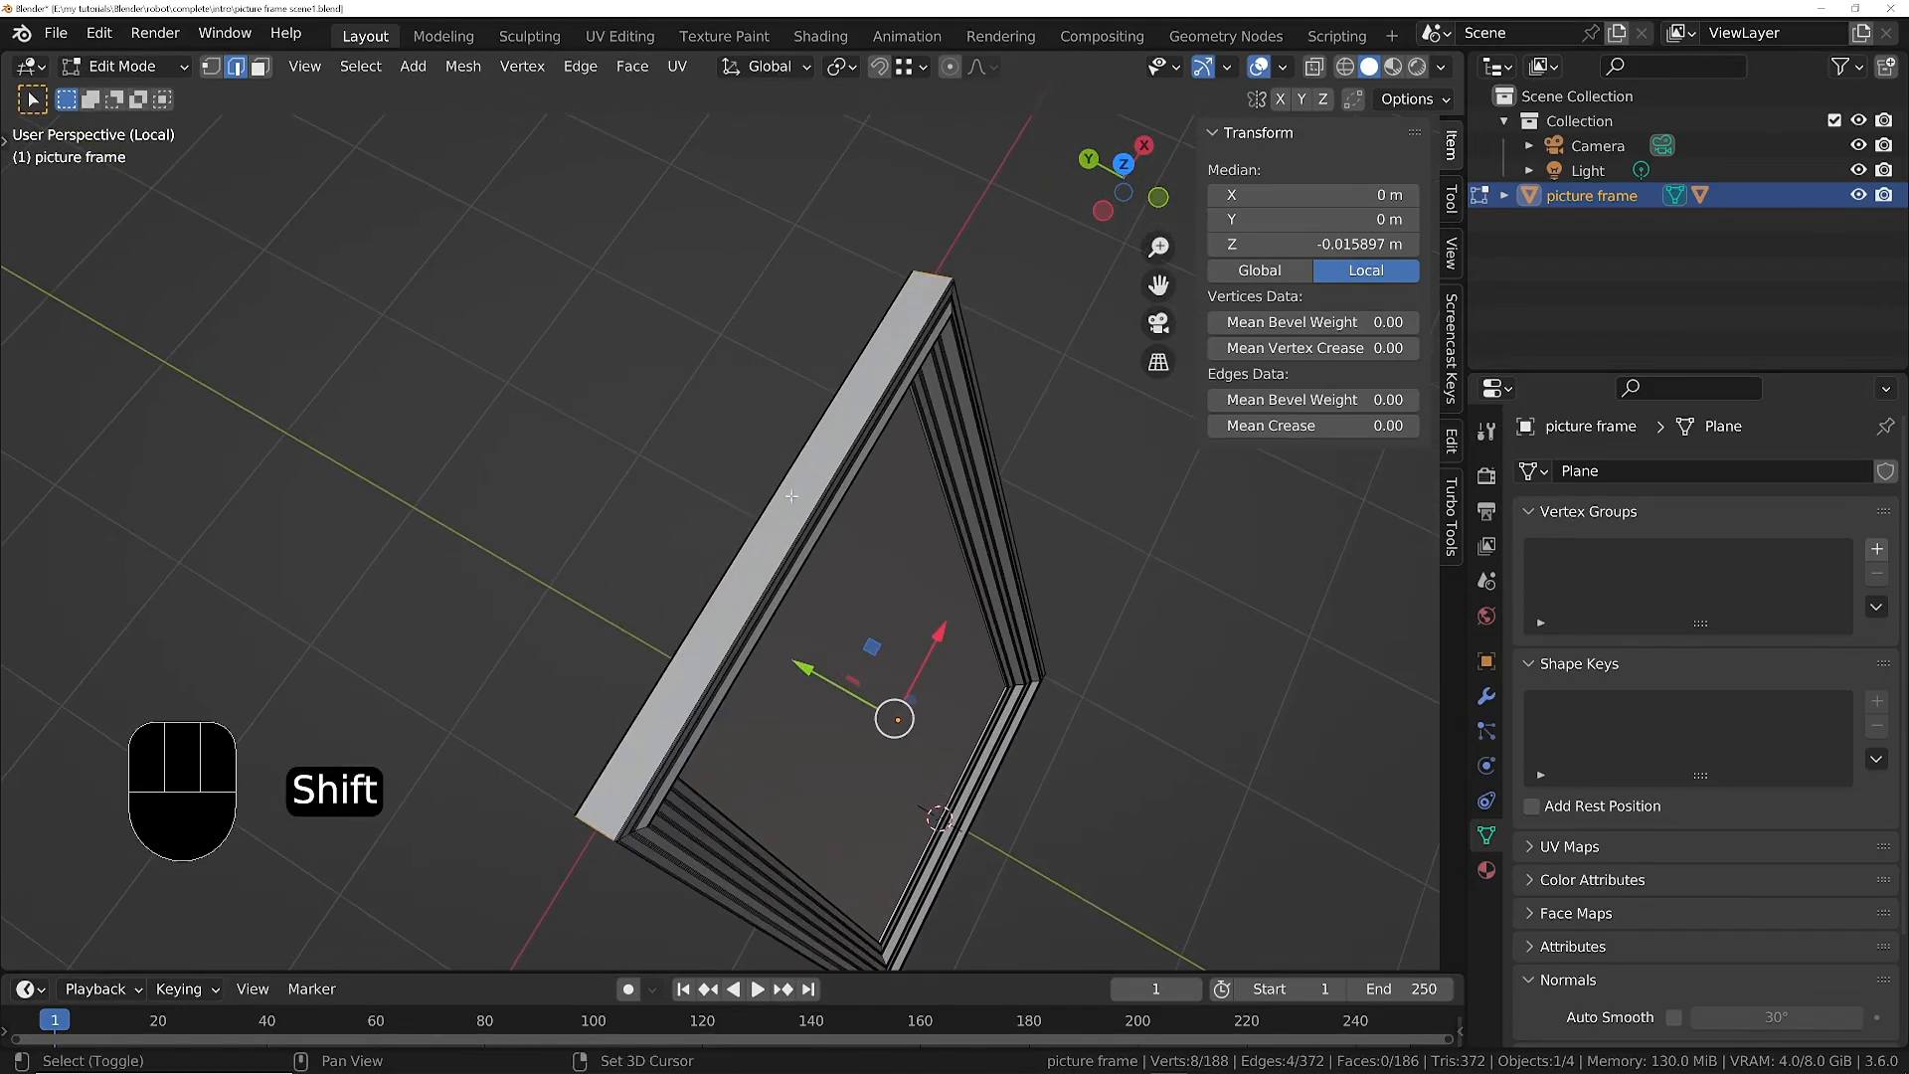
middle_drag(875, 368, 542, 289)
ctrl+middle_drag(848, 495, 877, 636)
shift+middle_drag(841, 642, 886, 487)
scroll(761, 701, up, 3)
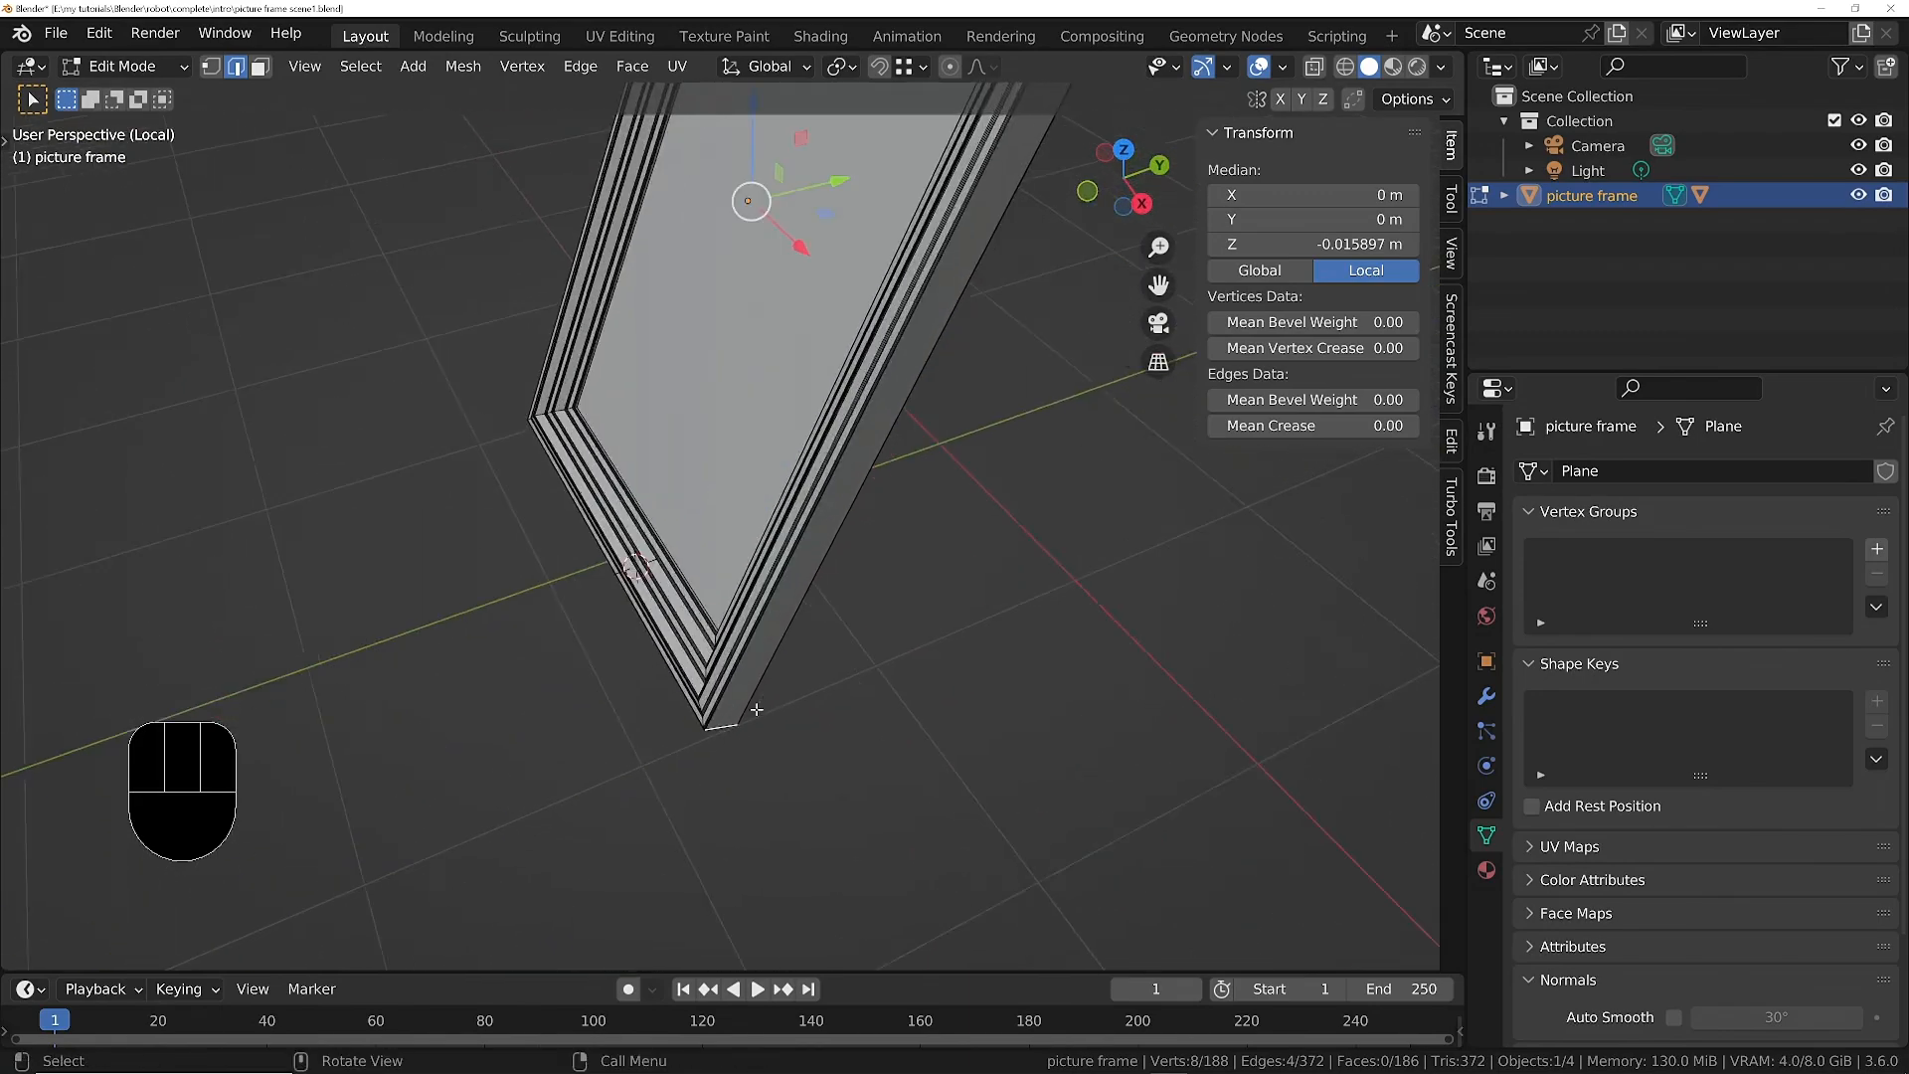
scroll(690, 758, up, 1)
middle_drag(695, 715, 764, 629)
shift+middle_drag(673, 828, 946, 550)
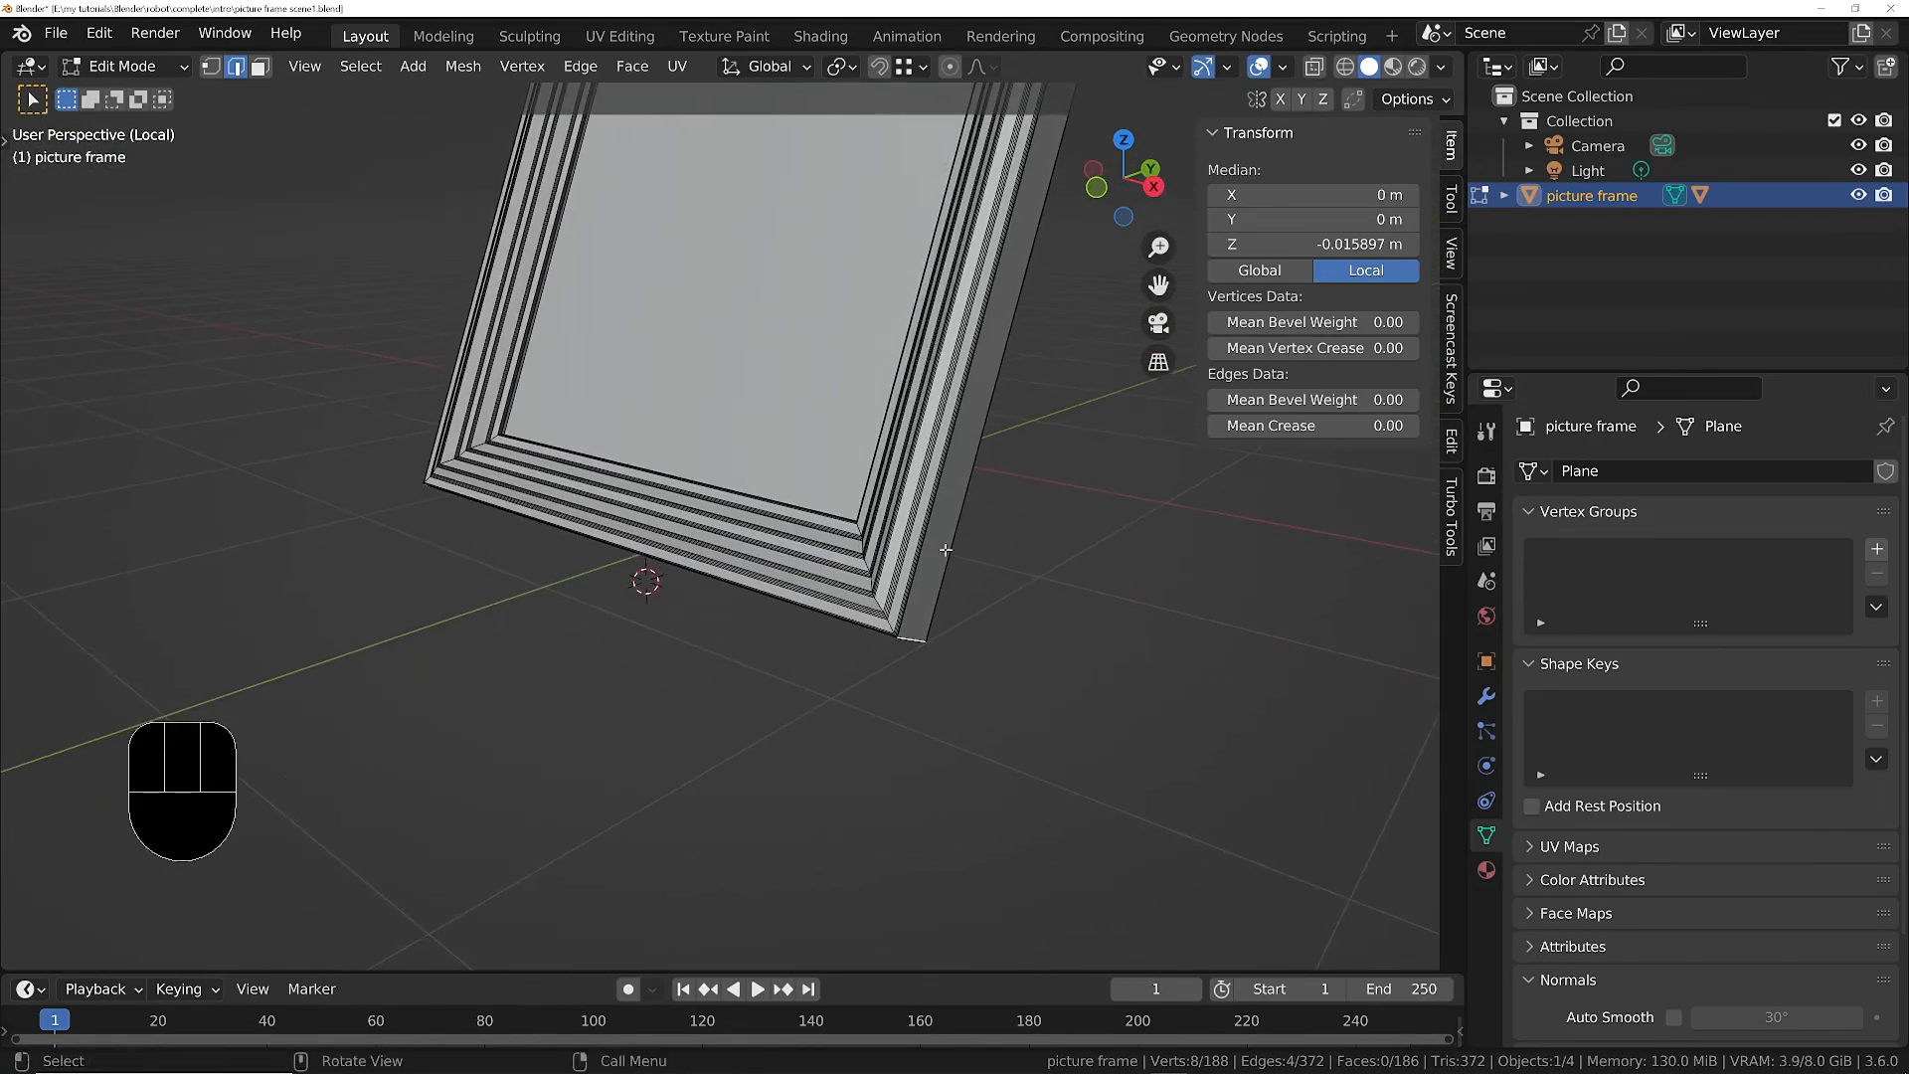
scroll(905, 621, up, 3)
middle_drag(904, 620, 896, 532)
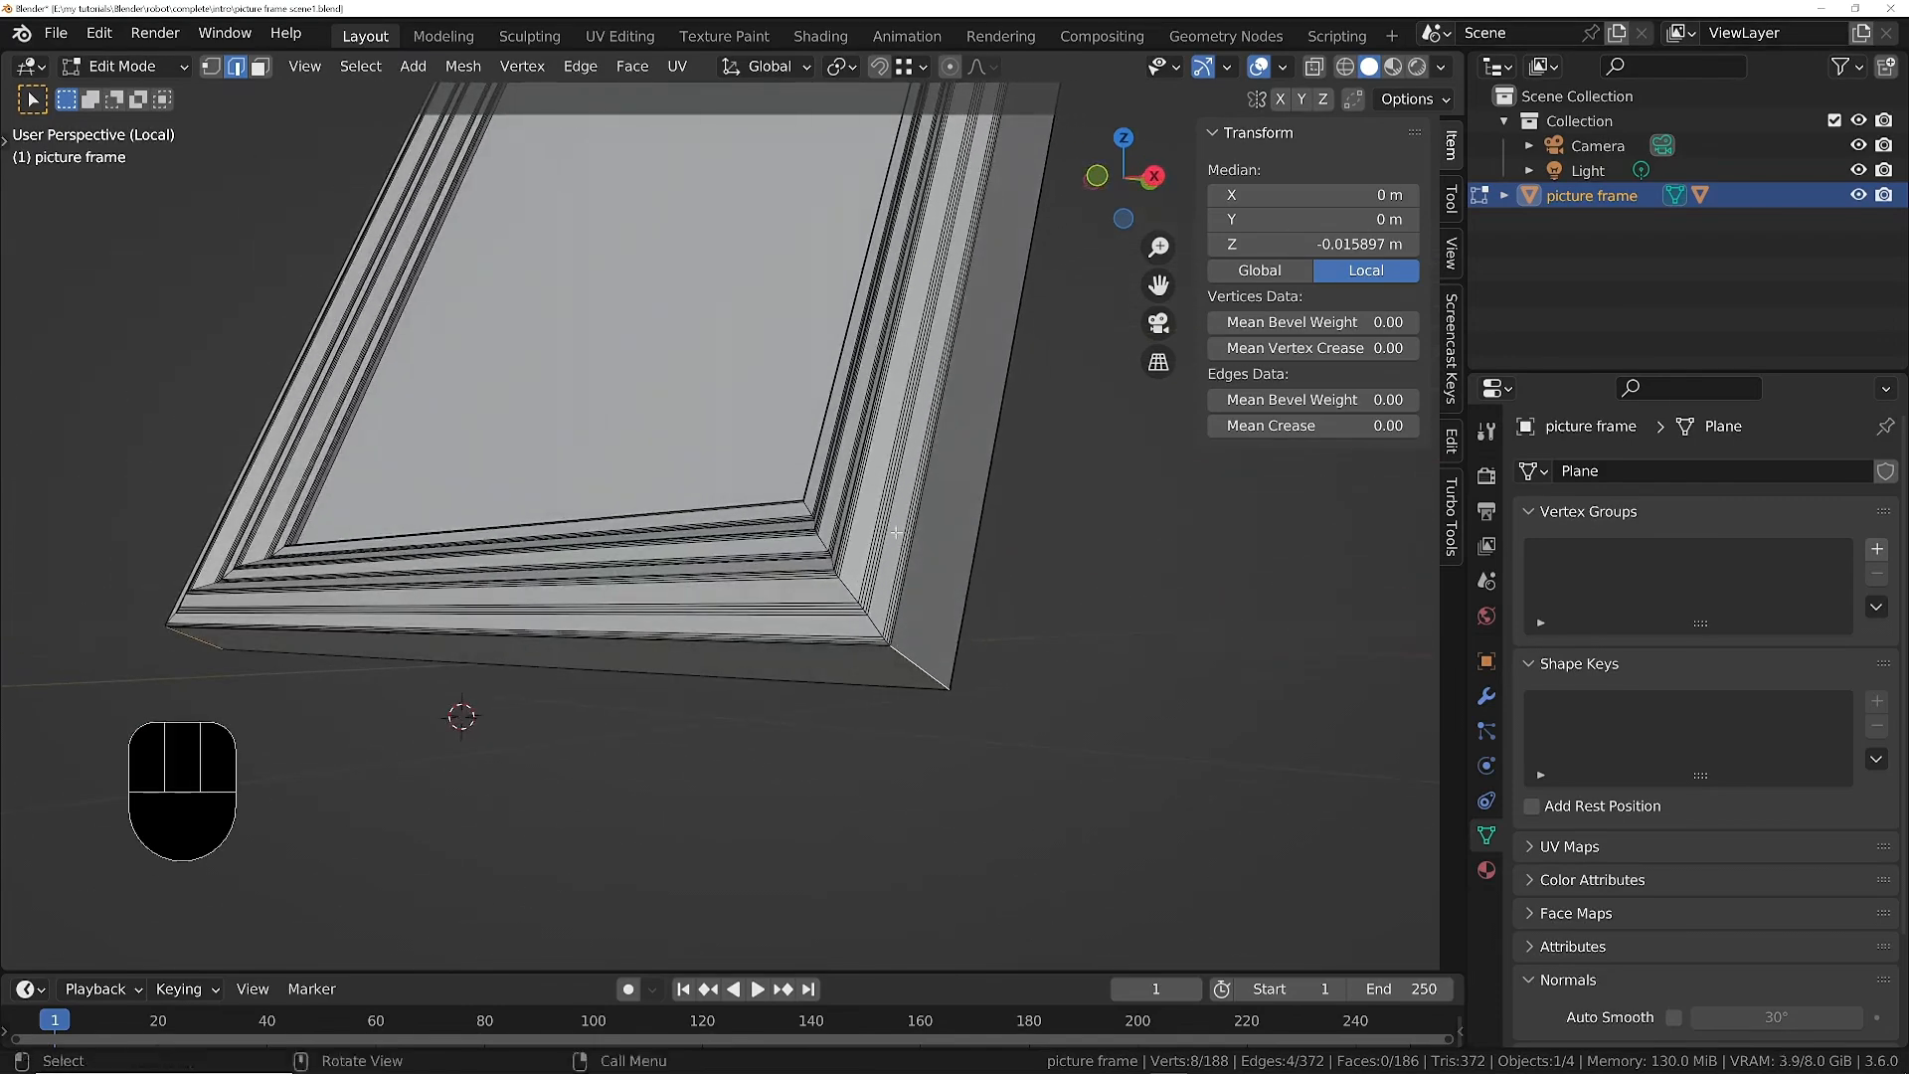
Extend the selection to the full edge loops at all four corners and bevel them about 0.0615 m with 4 segments.
click(380, 64)
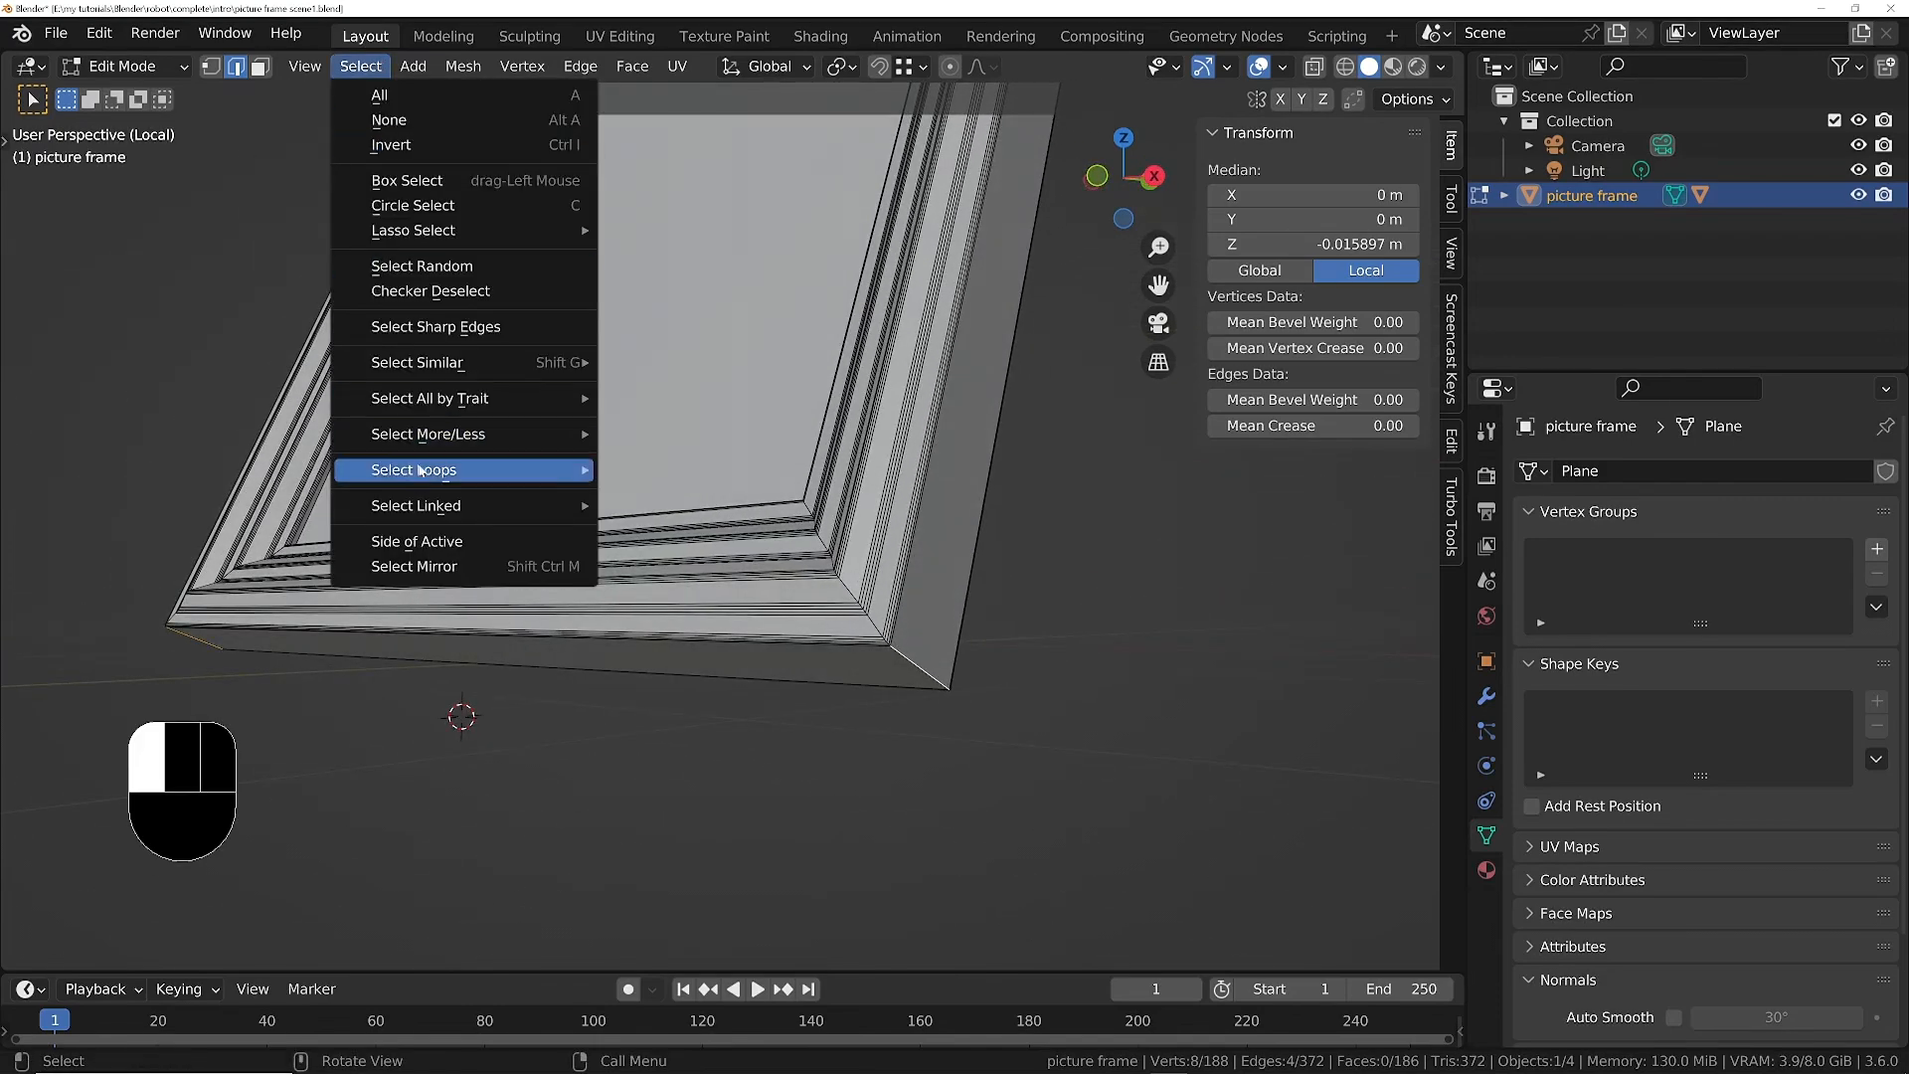
mouse_move(524, 475)
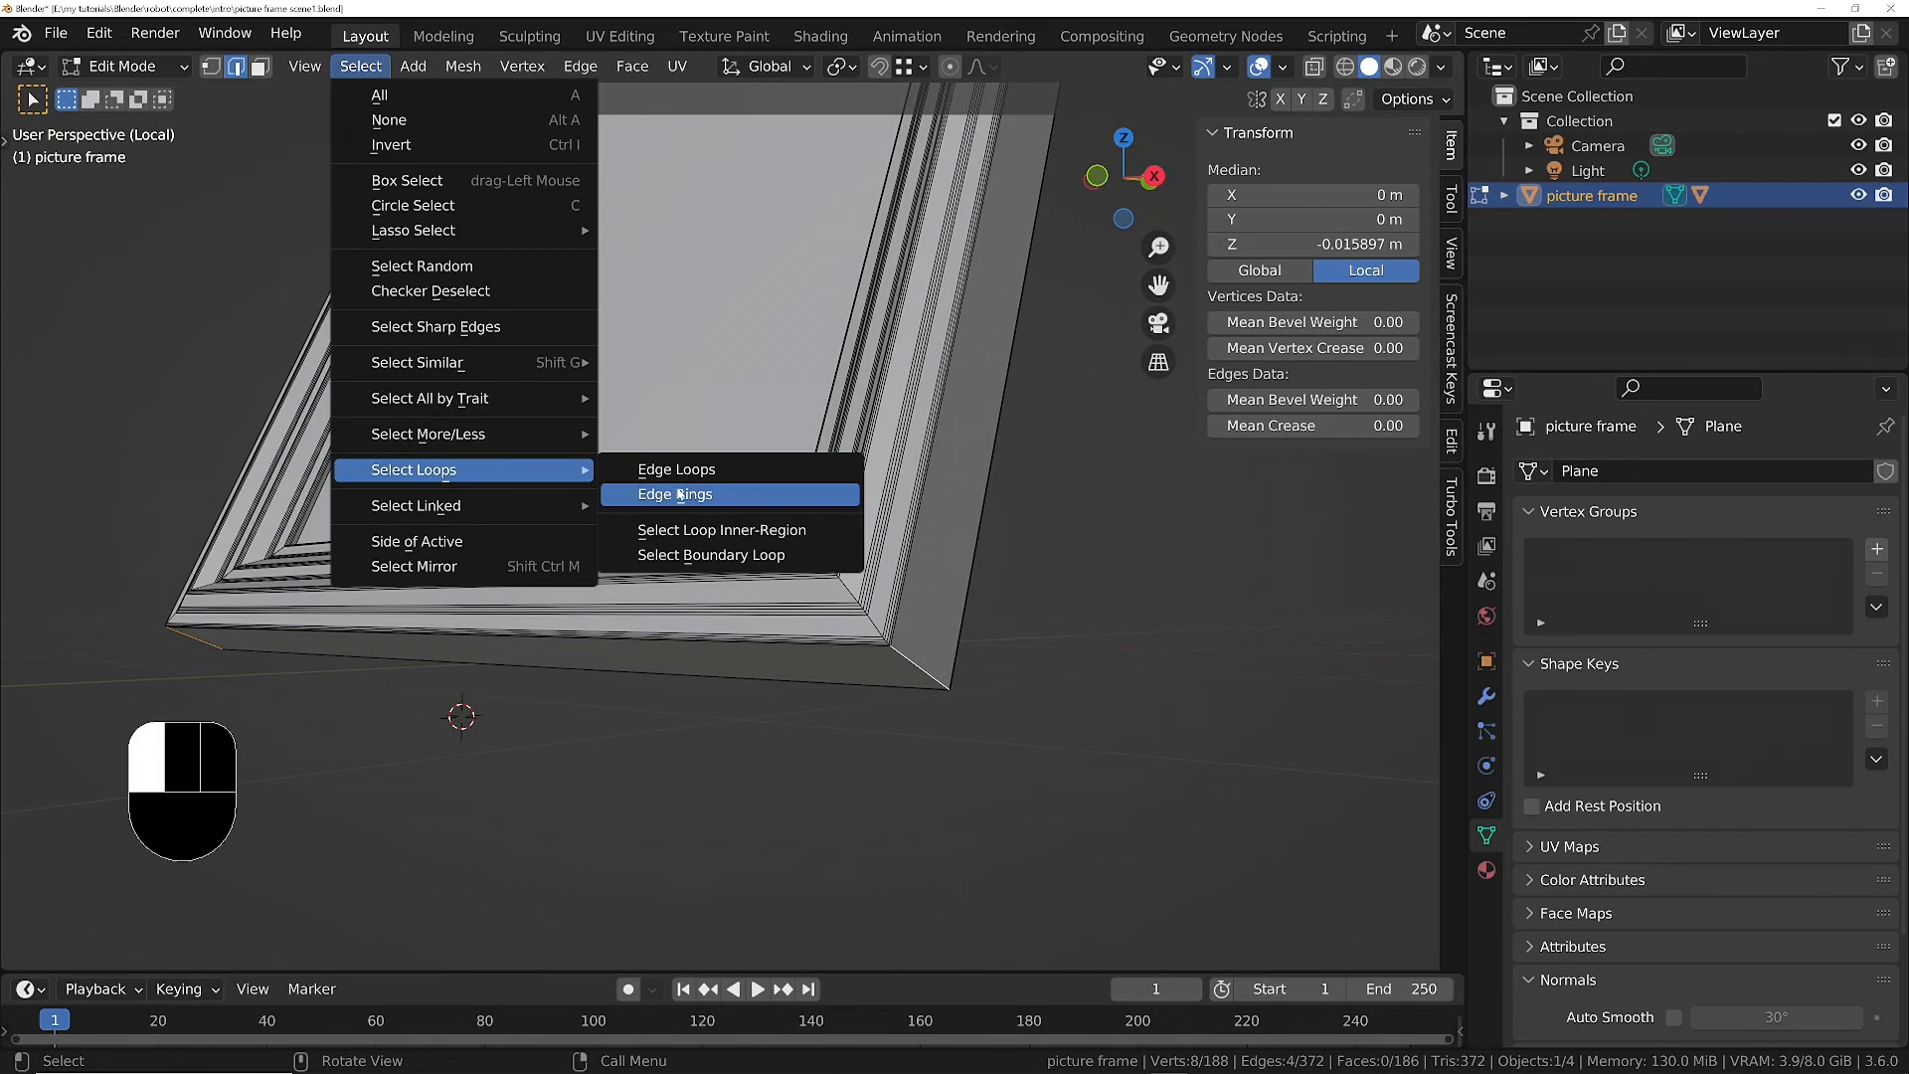
click(725, 471)
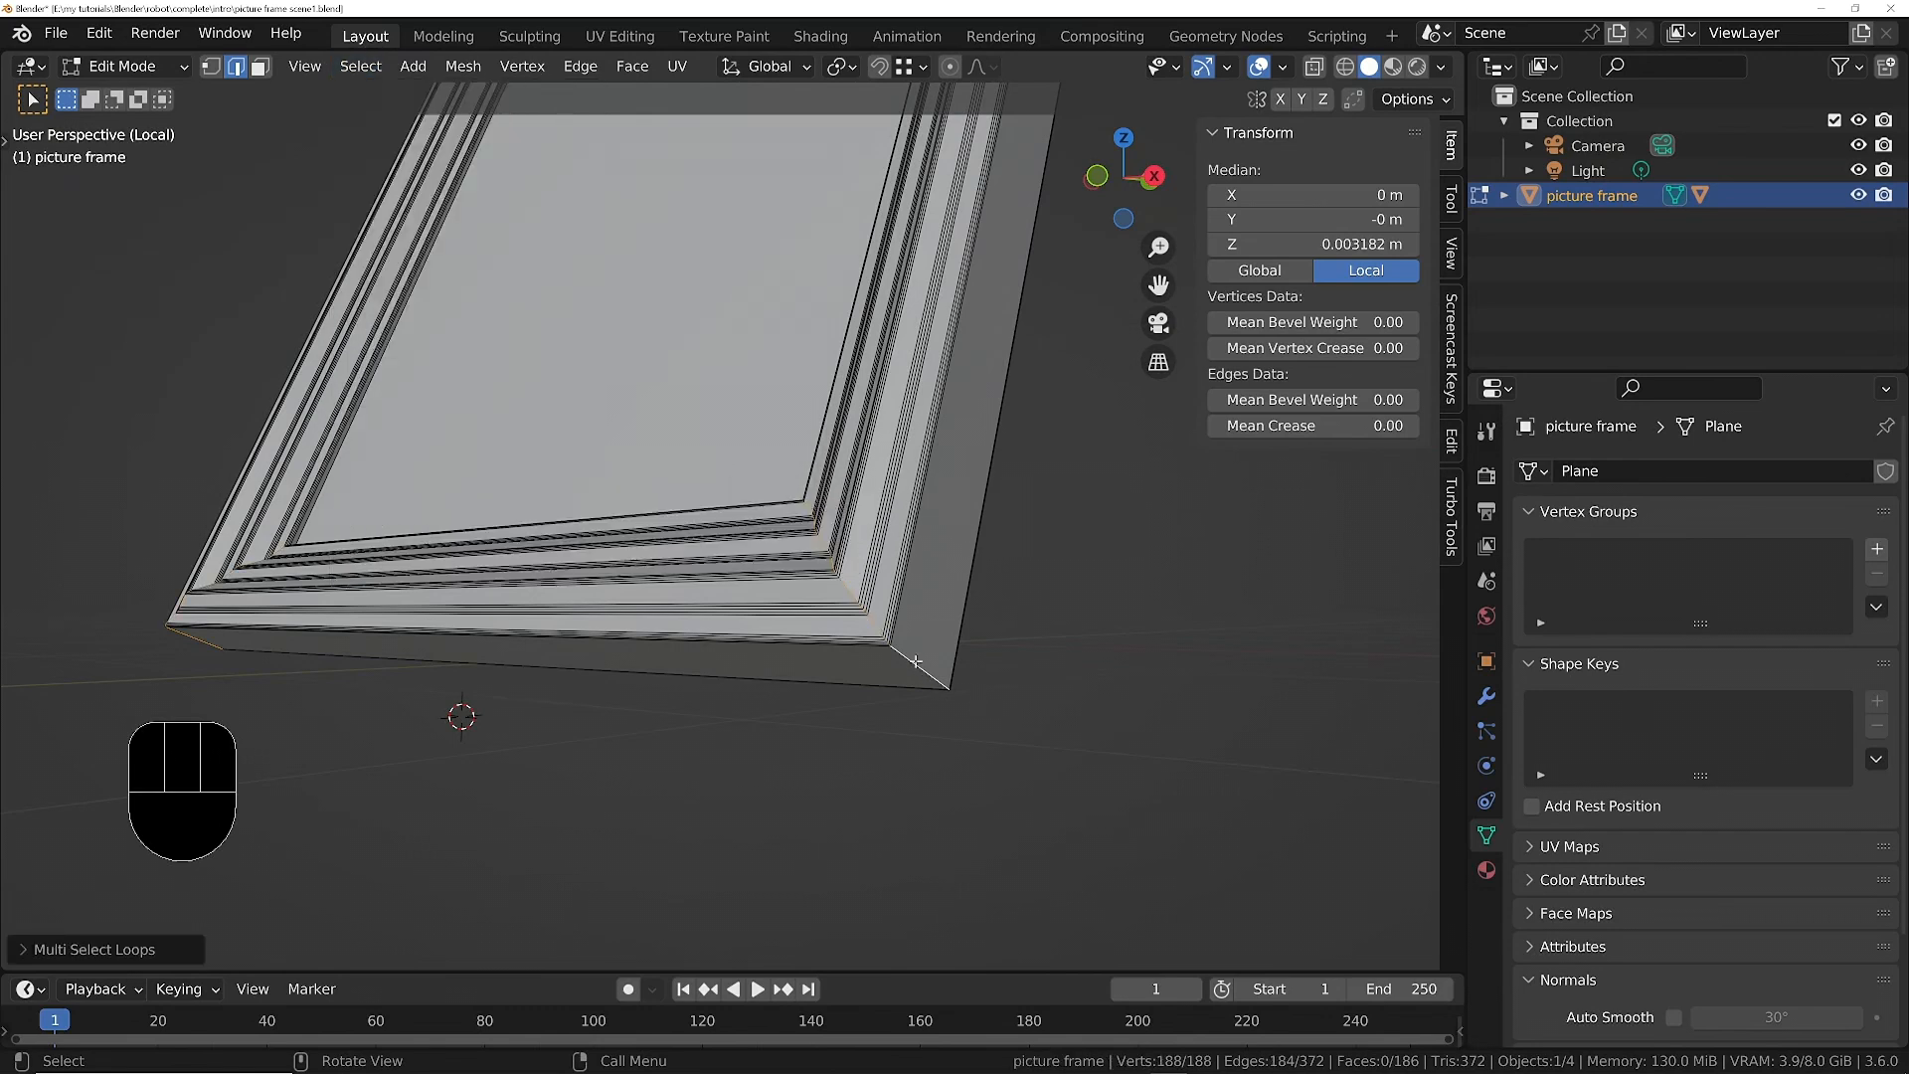
mouse_move(815, 522)
middle_down()
mouse_move(832, 596)
mouse_move(1035, 682)
mouse_move(825, 559)
middle_up()
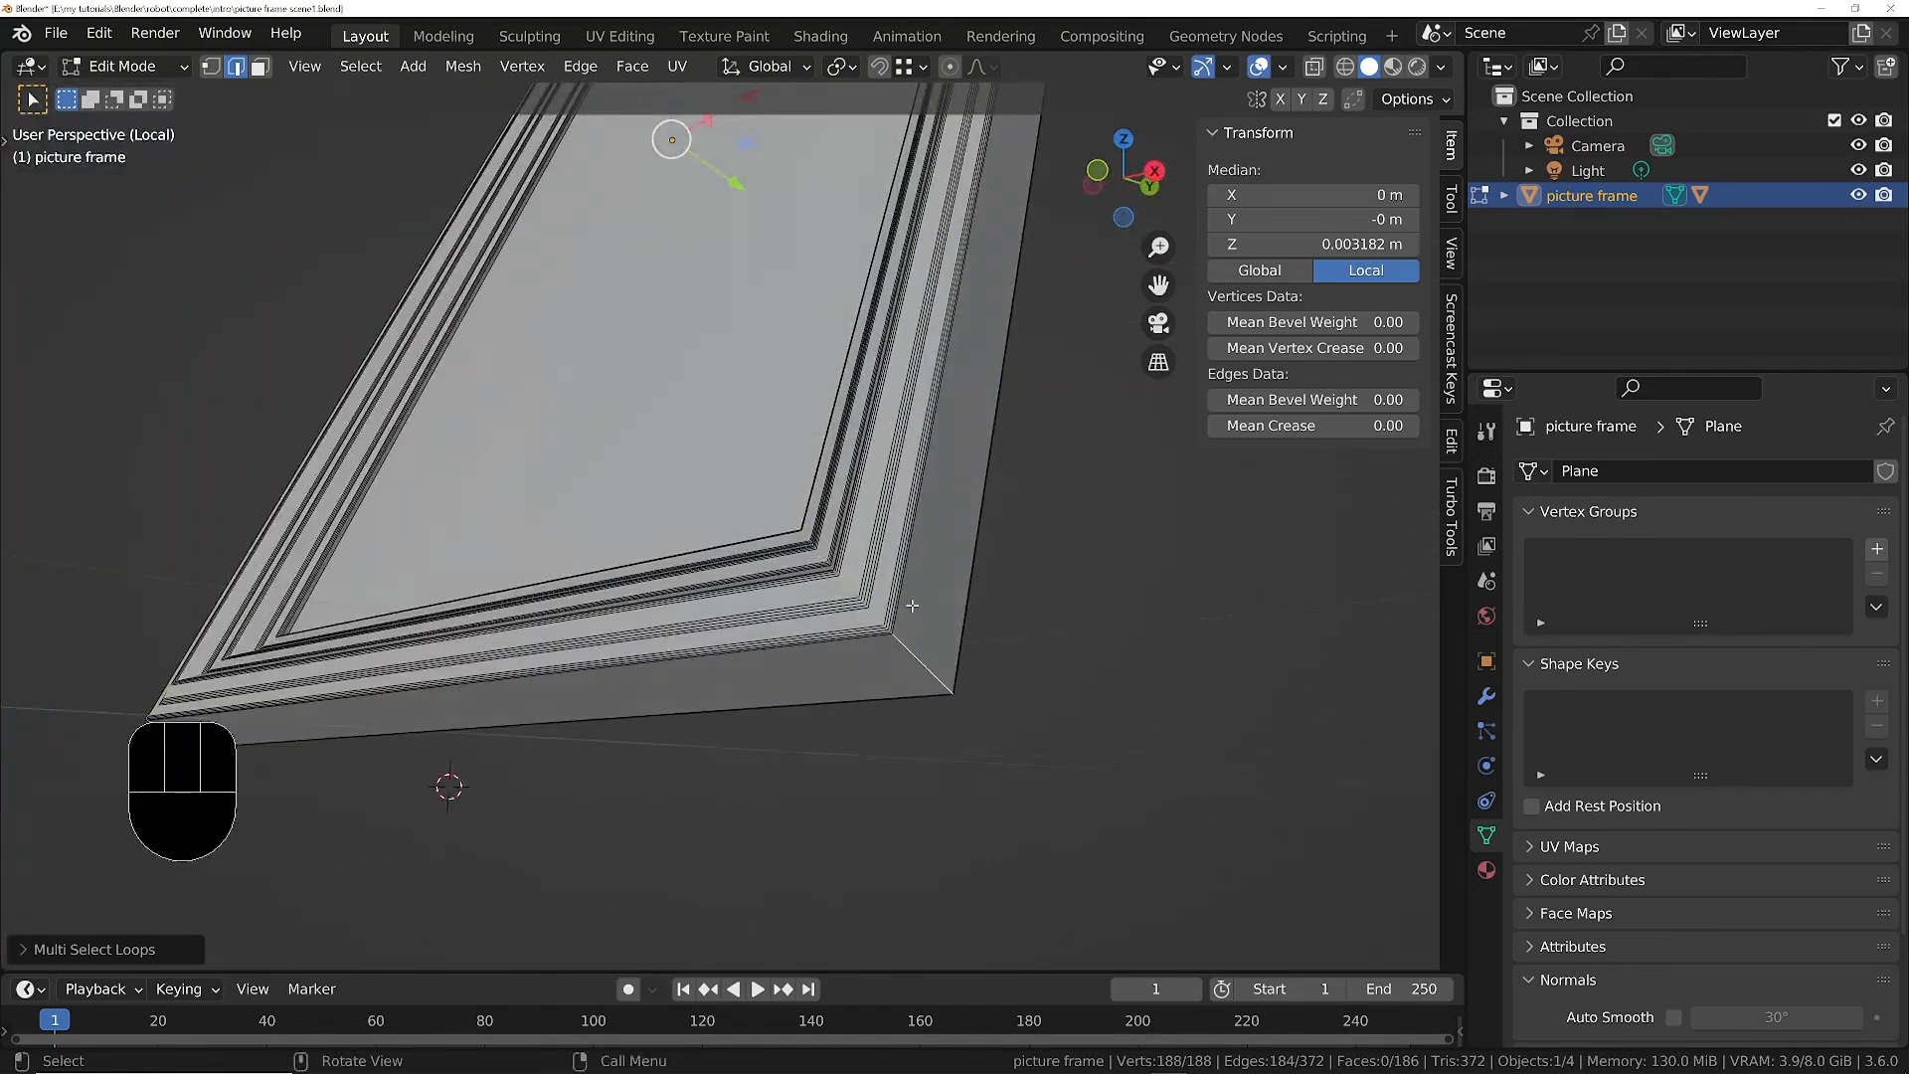
key(ctrl+b)
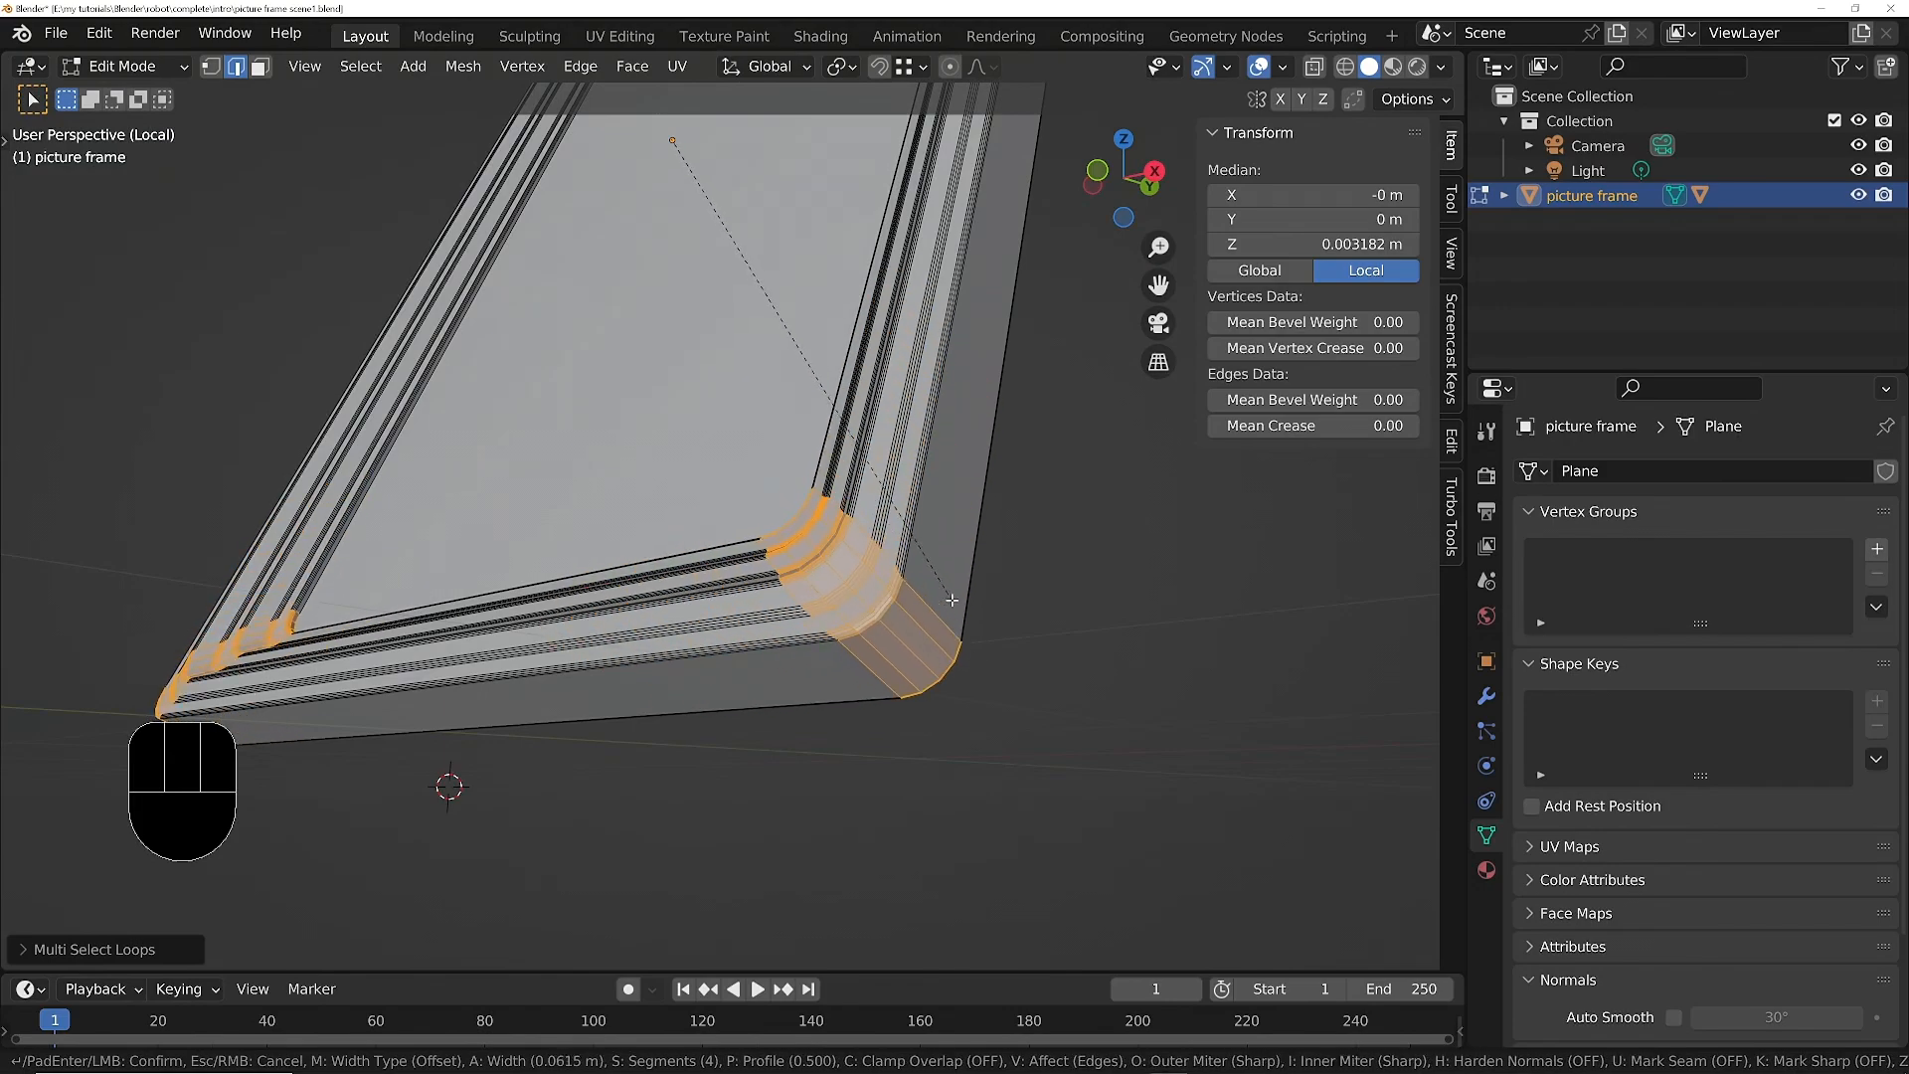
click(911, 581)
Examine the beveled corners up close and around the whole frame, and clear the corner selection.
middle_drag(911, 582, 853, 608)
scroll(792, 530, up, 5)
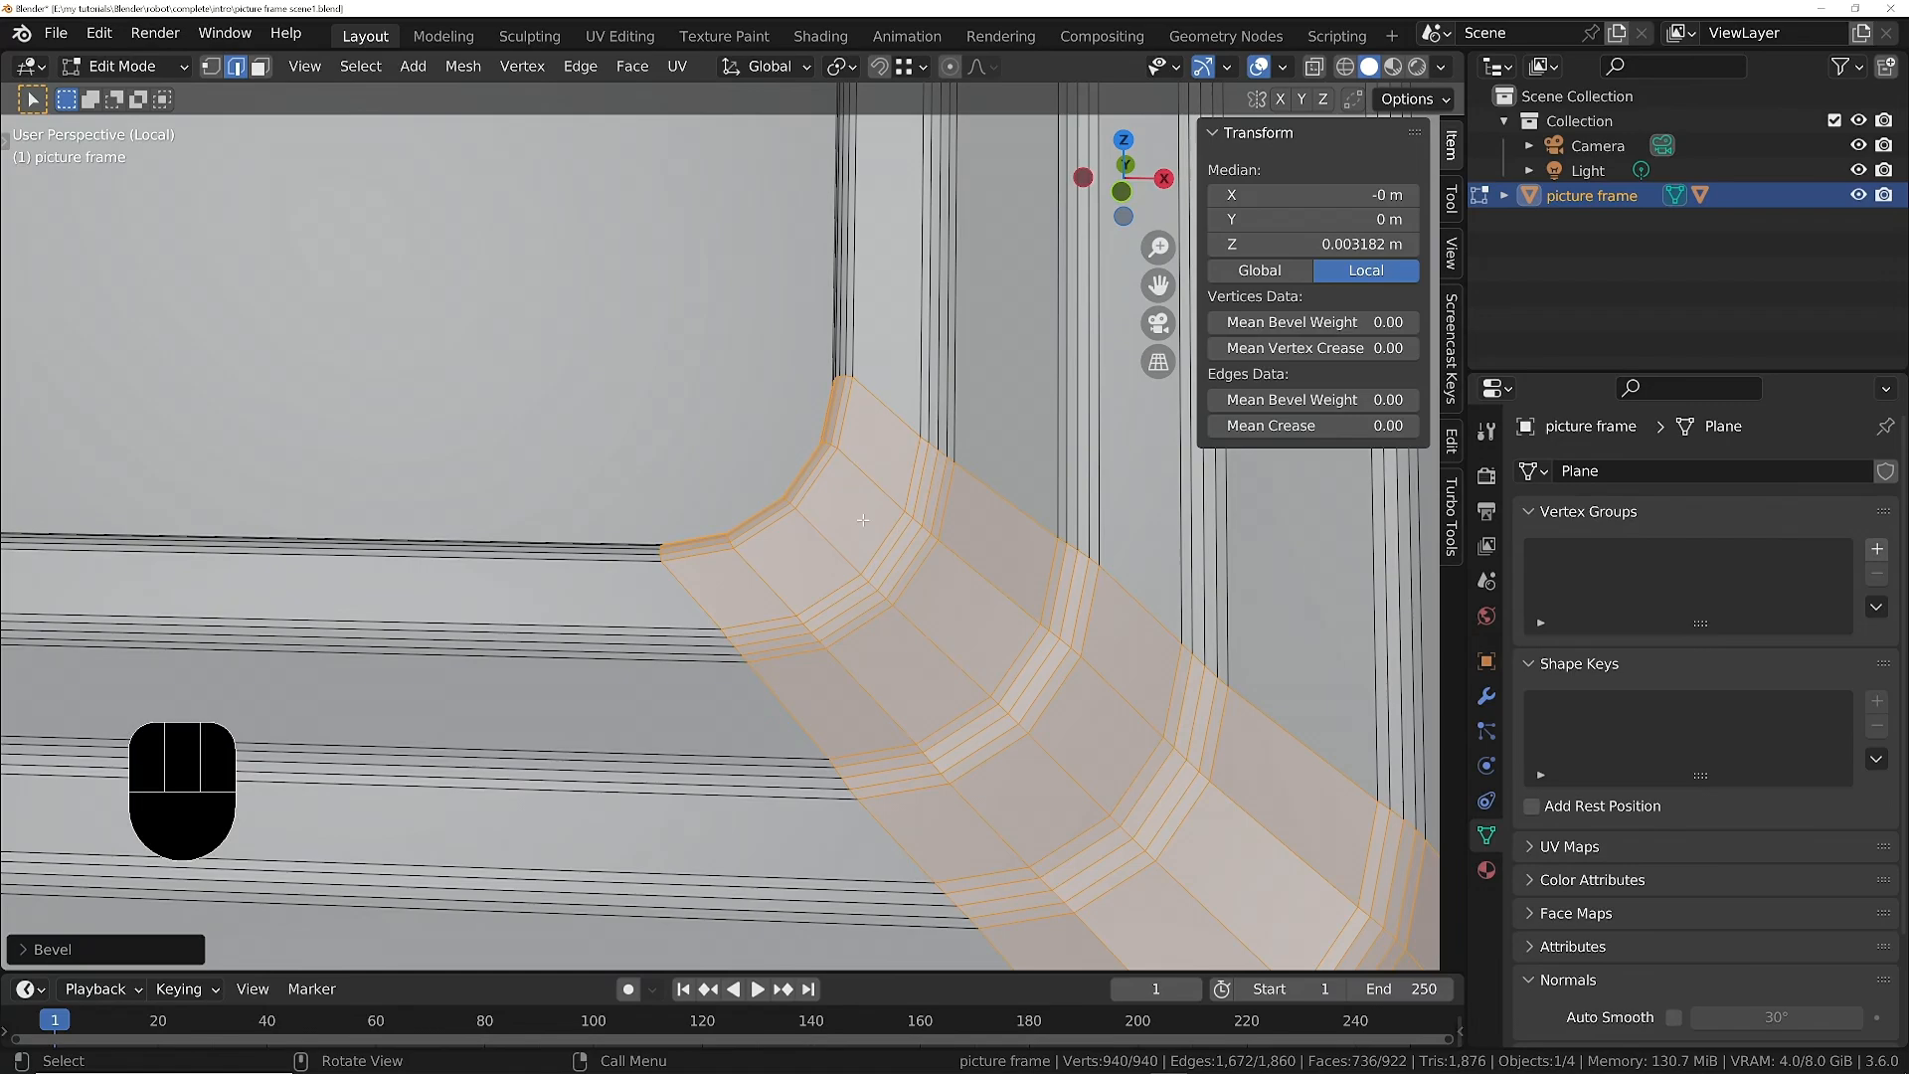
ctrl+middle_drag(802, 522, 867, 527)
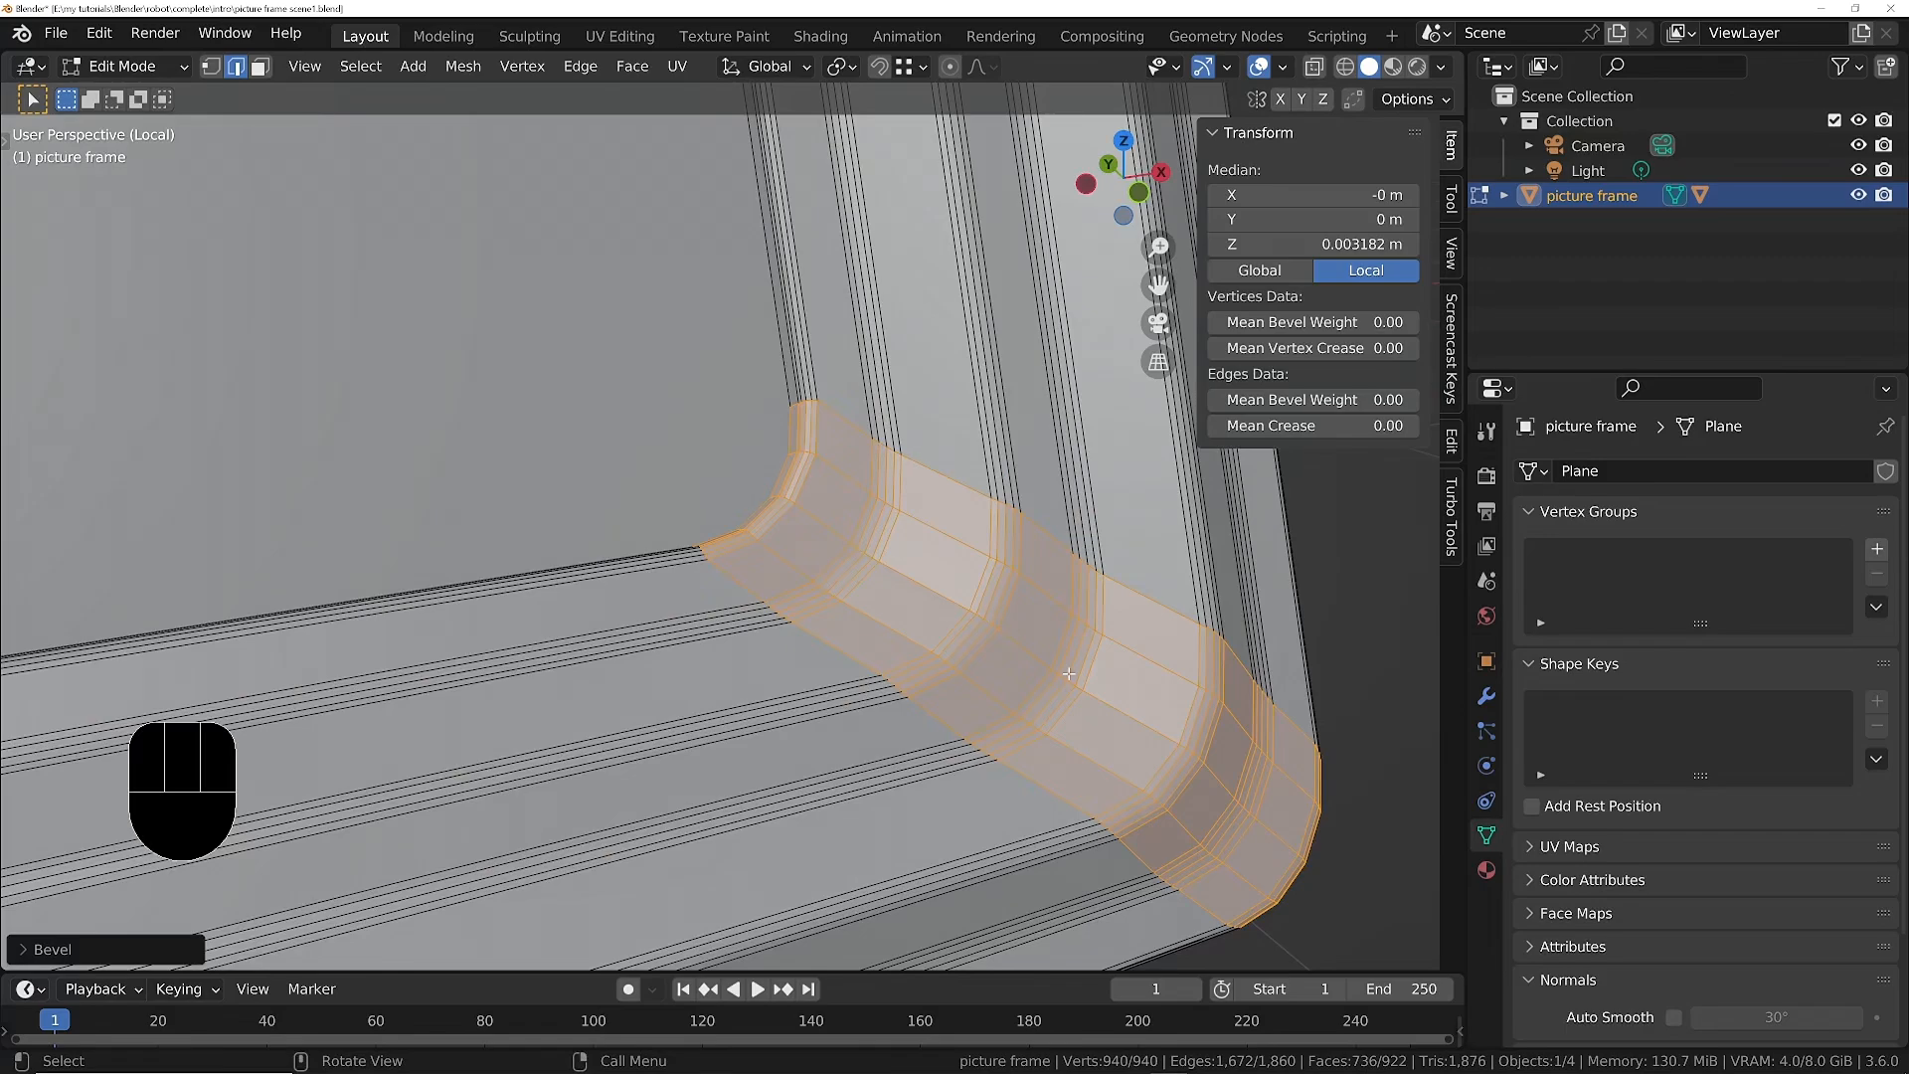
ctrl+middle_drag(905, 299, 999, 587)
ctrl+middle_drag(900, 378, 900, 541)
shift+middle_drag(806, 392, 882, 716)
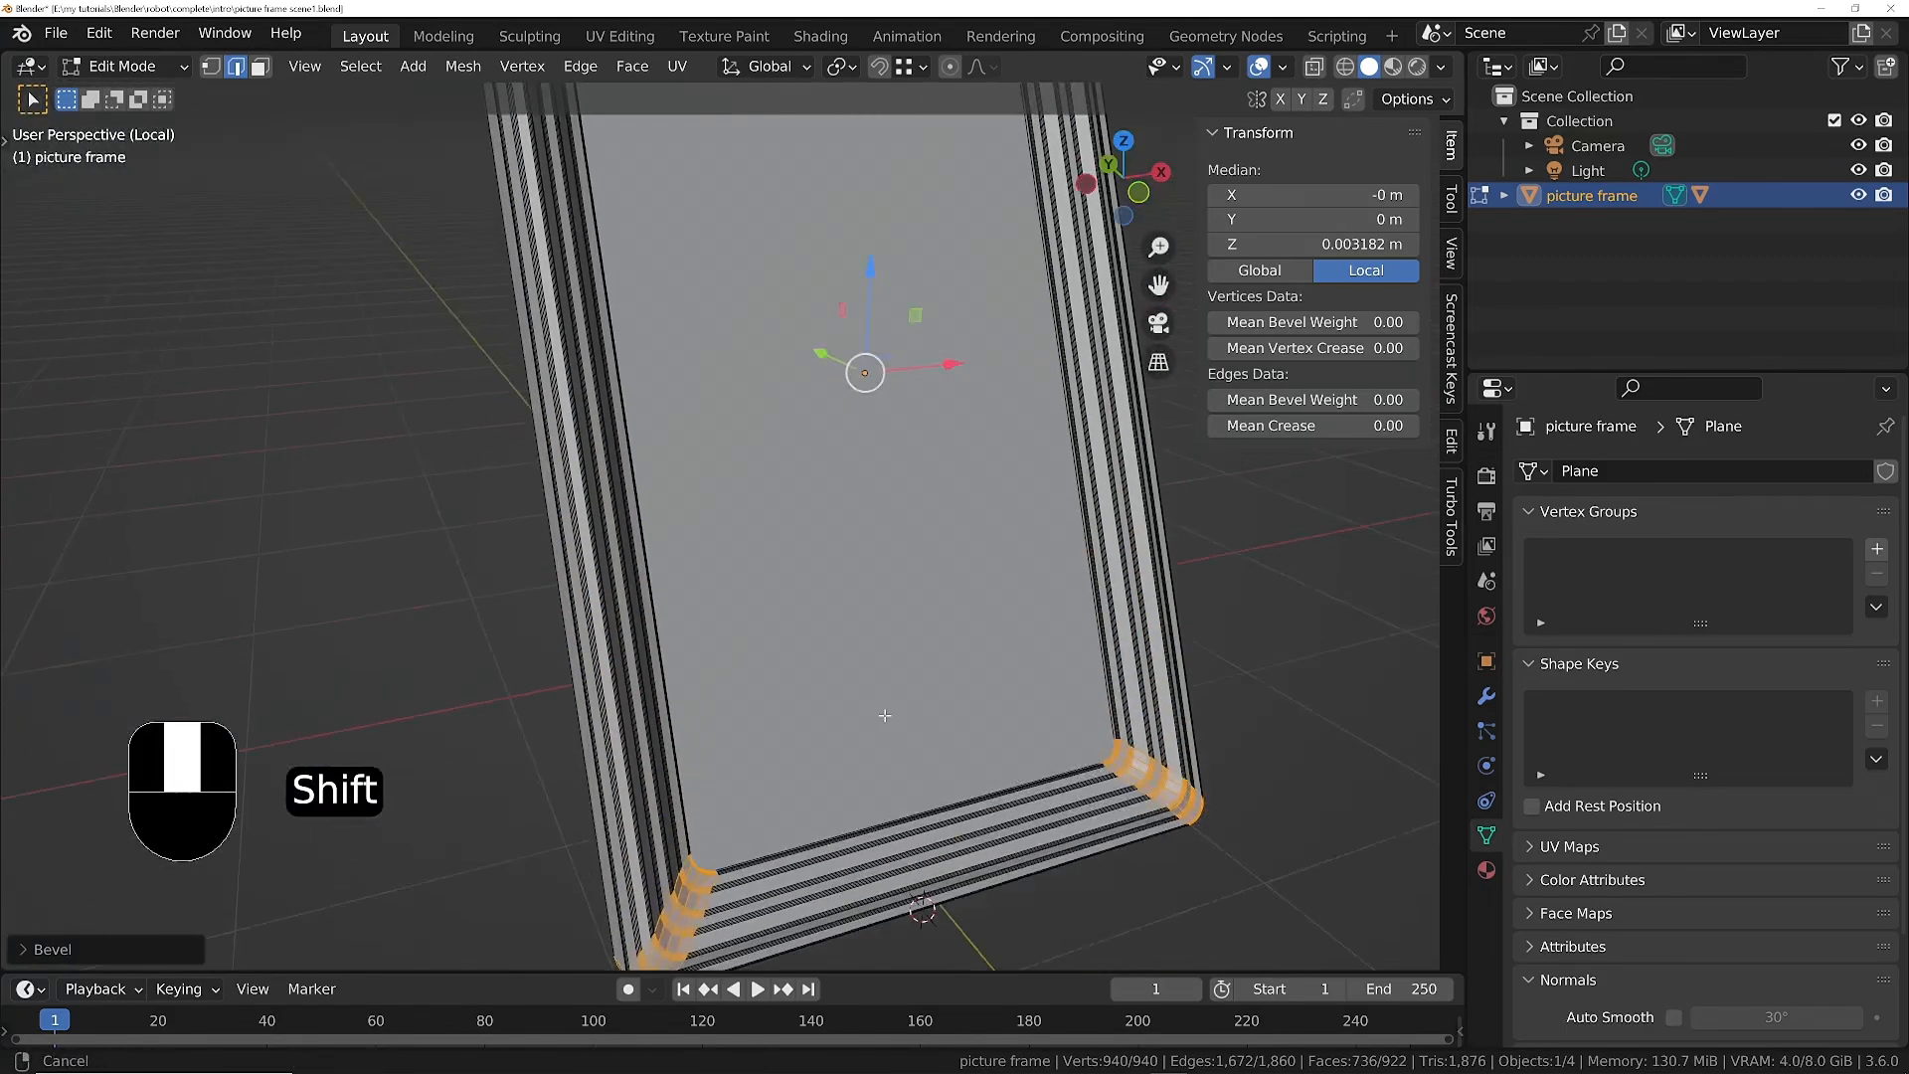
shift+middle_drag(873, 306, 888, 660)
middle_drag(981, 304, 1036, 306)
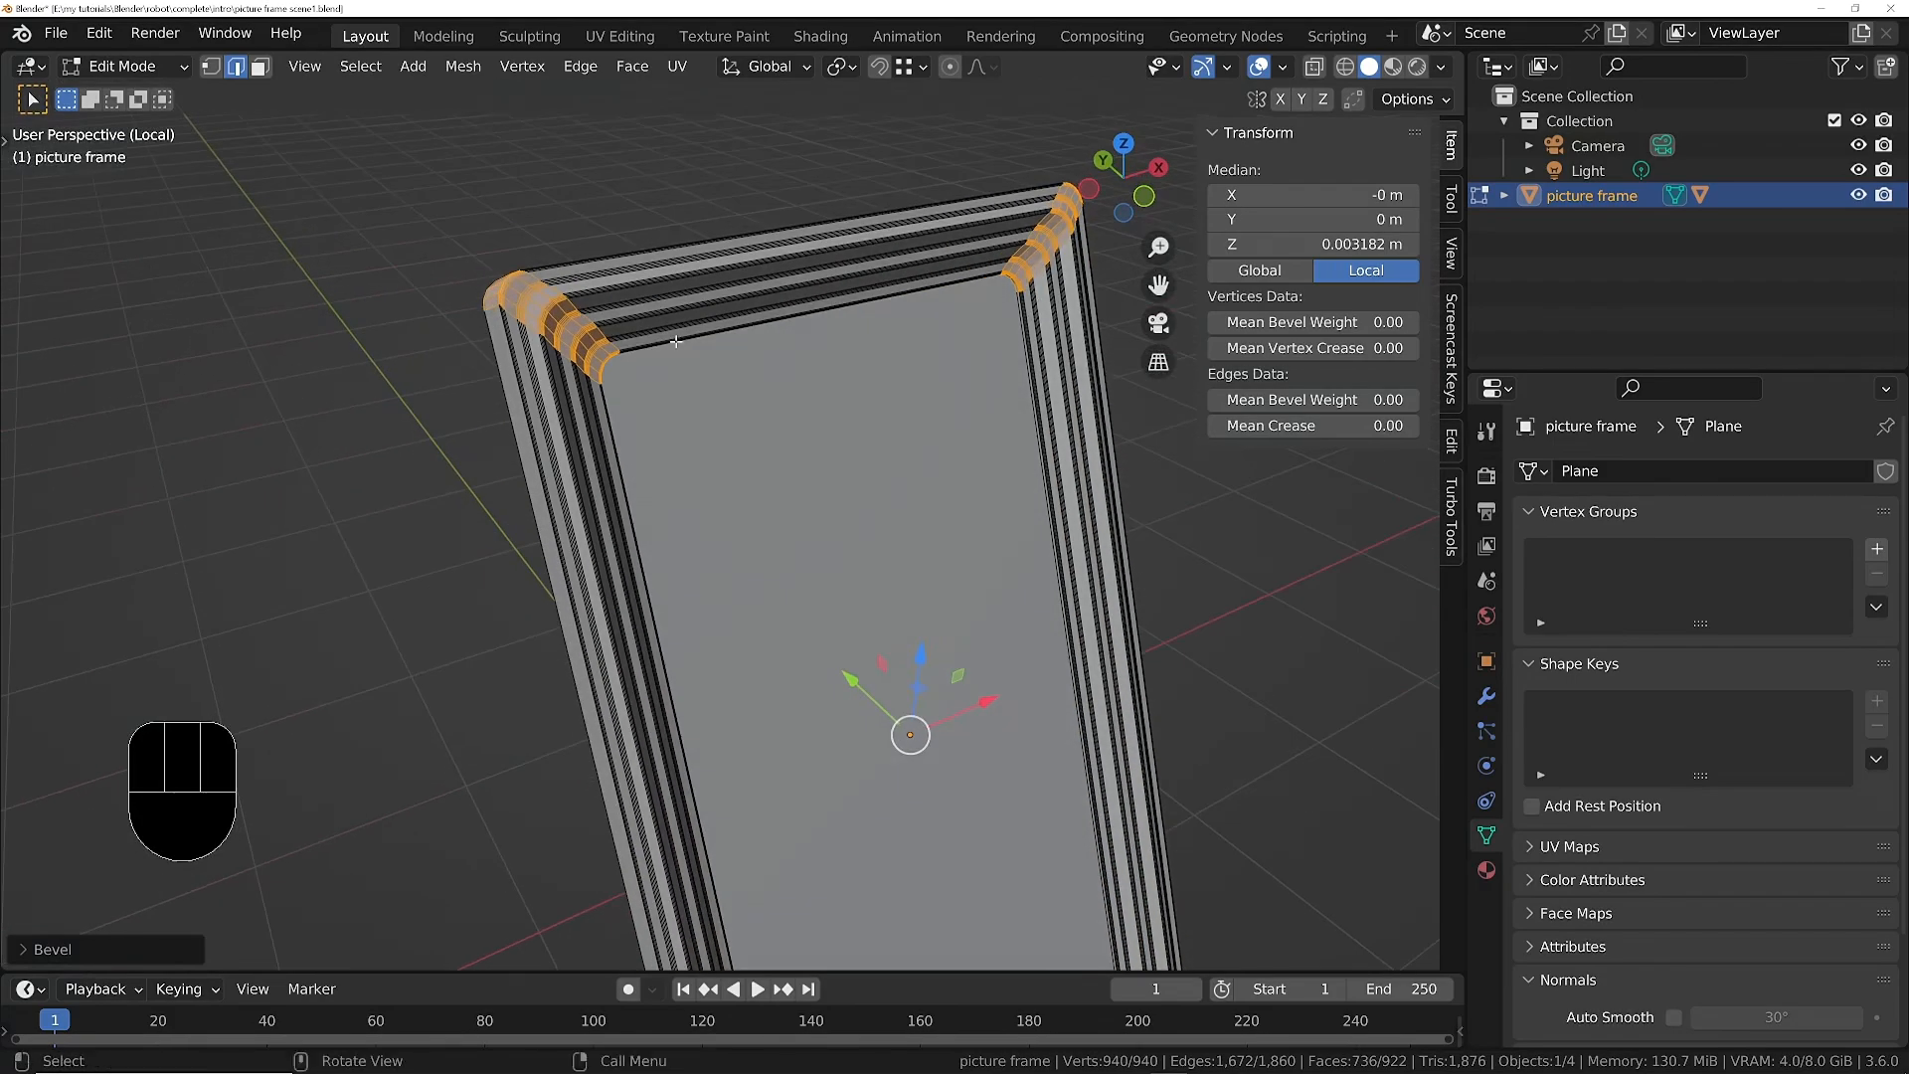
middle_drag(675, 341, 788, 397)
click(575, 415)
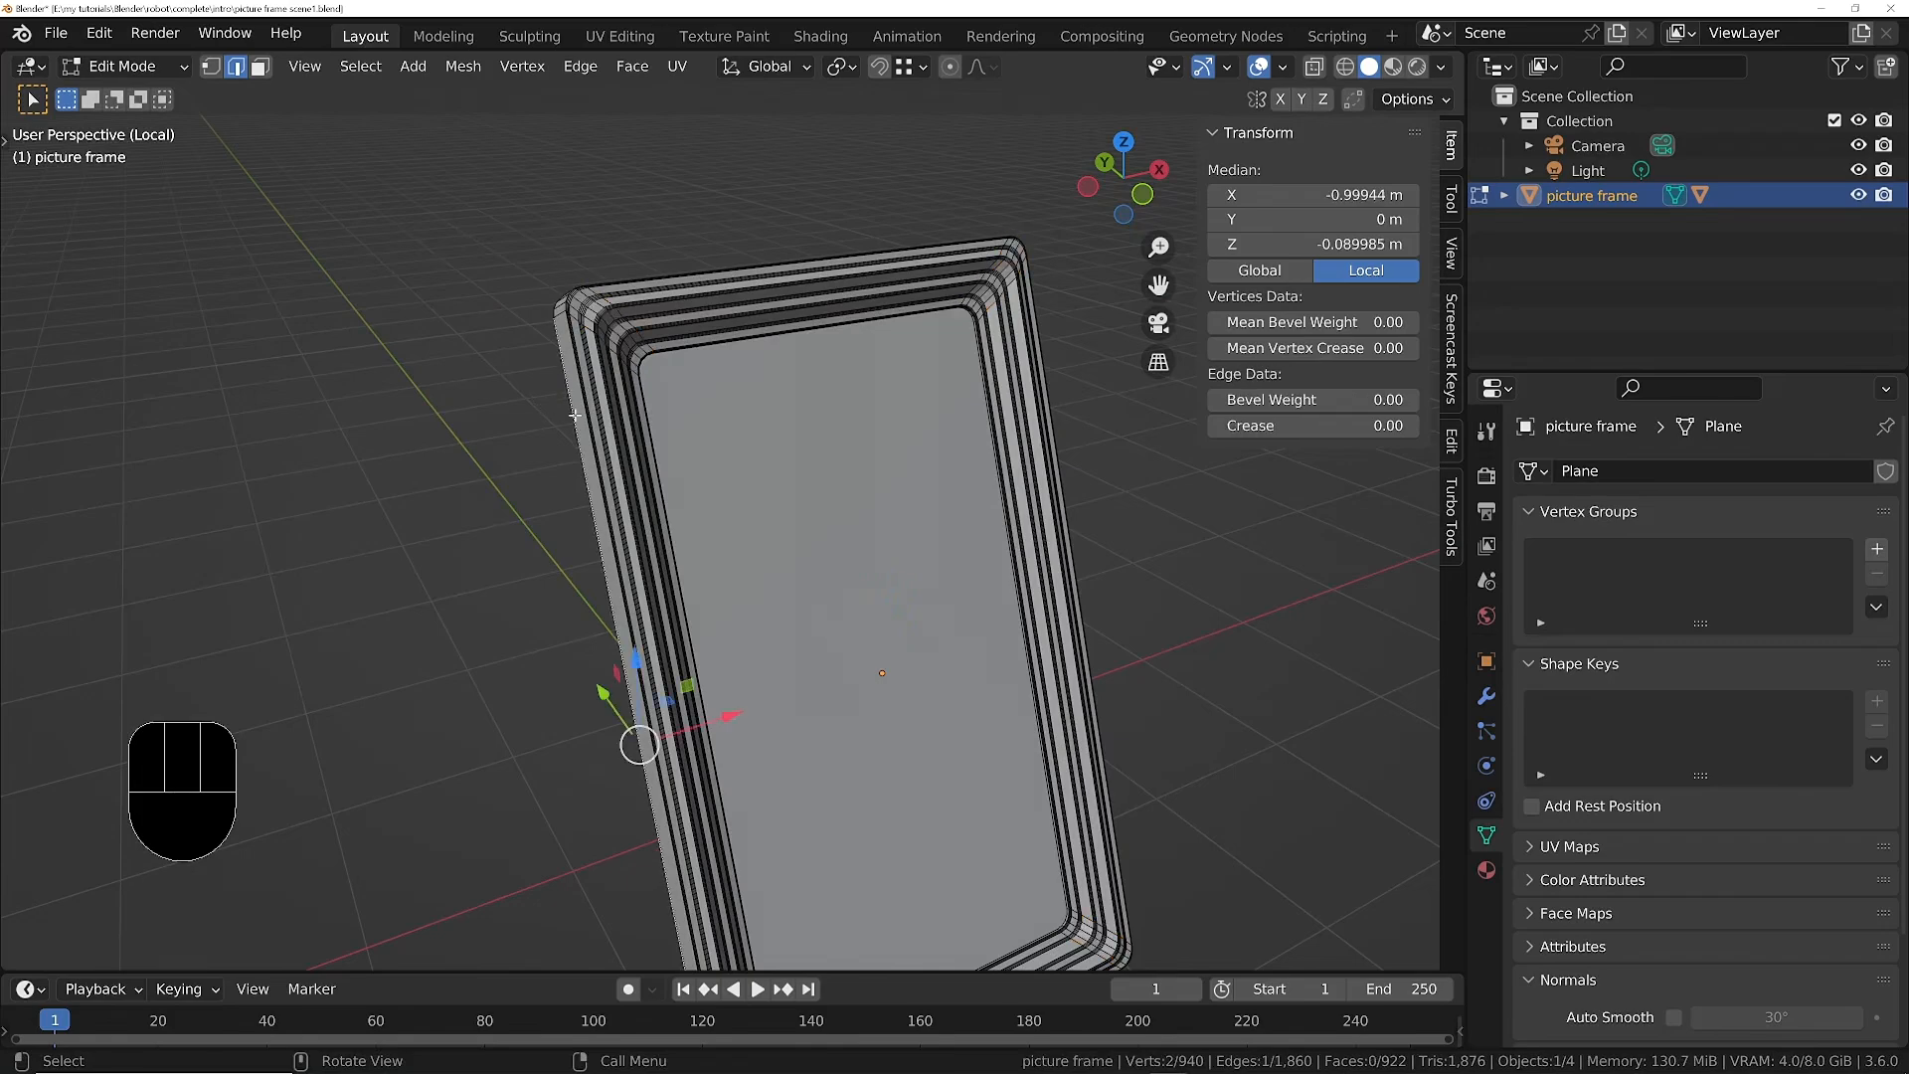
Increase the corner bevel's segments to 8, keeping its width and other settings.
shift+middle_drag(788, 839, 840, 742)
middle_drag(759, 323, 737, 443)
scroll(651, 354, up, 3)
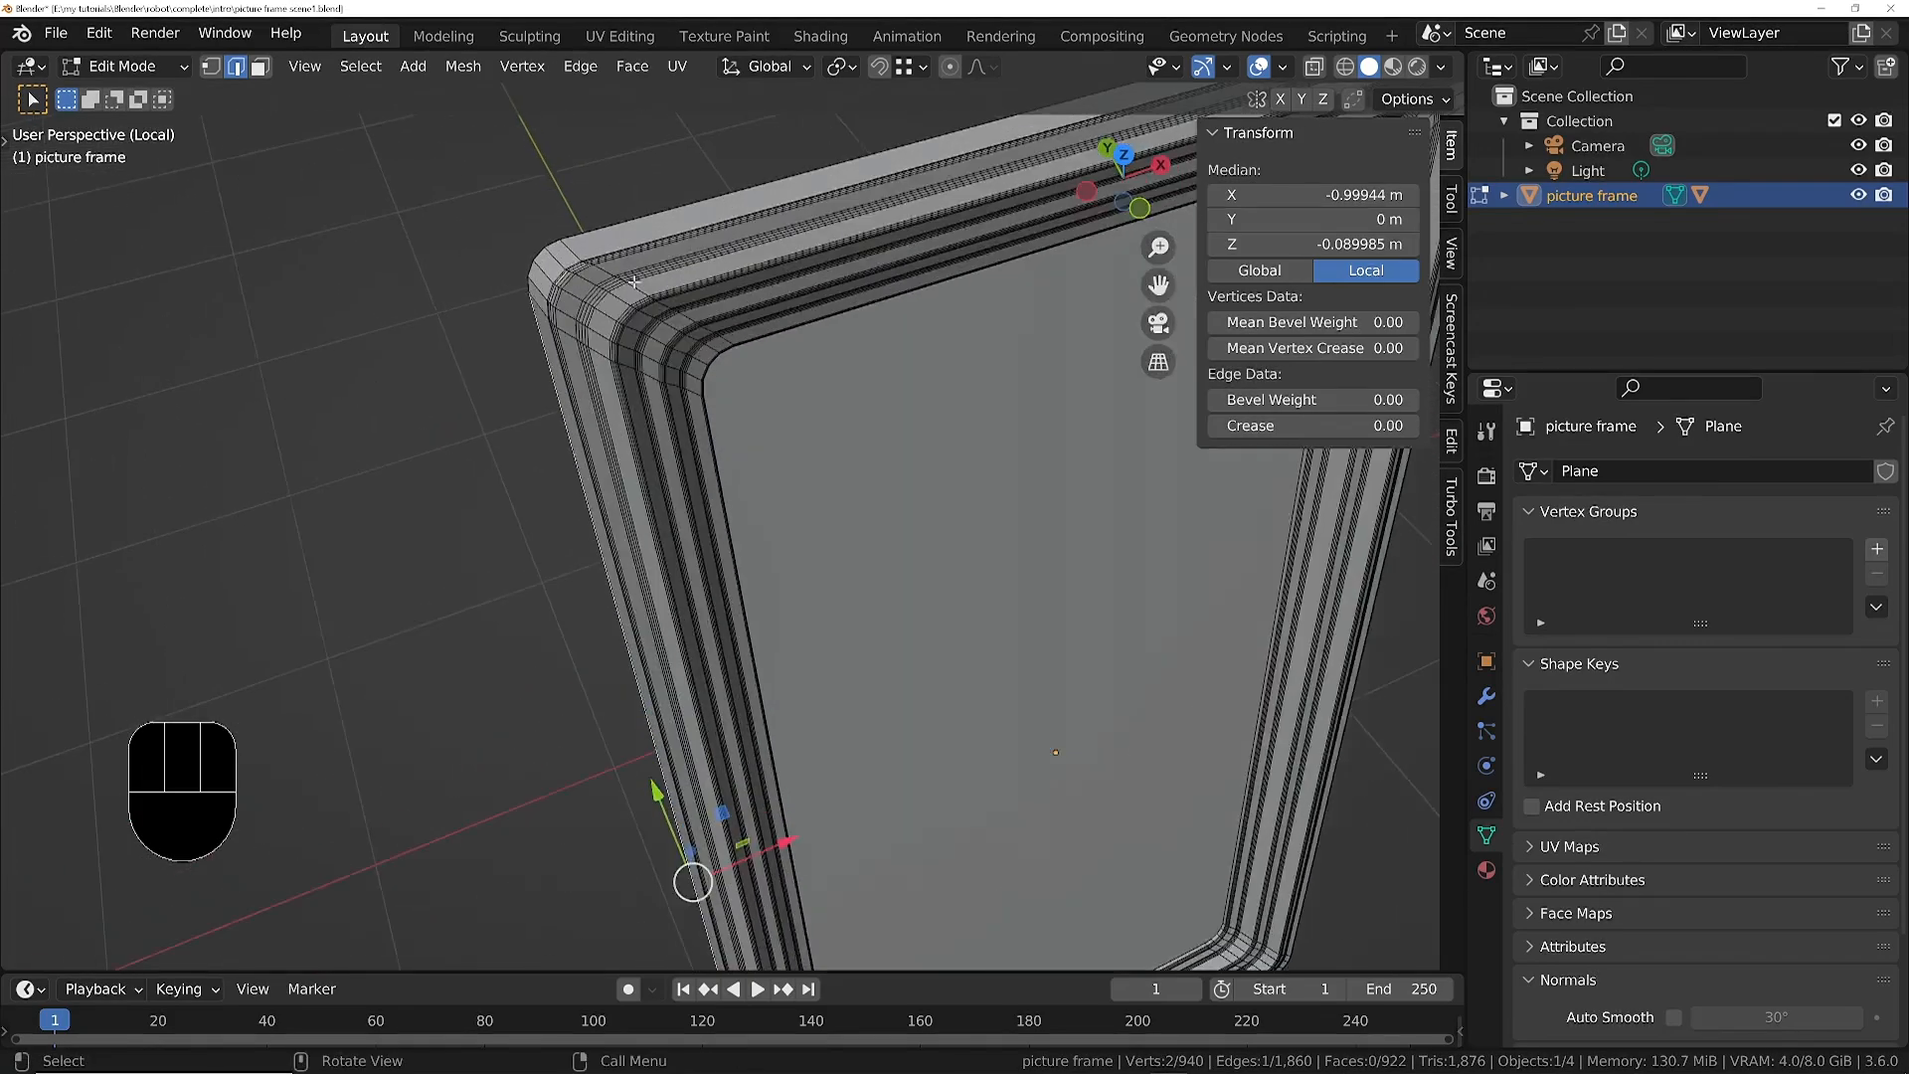
middle_drag(634, 281, 669, 260)
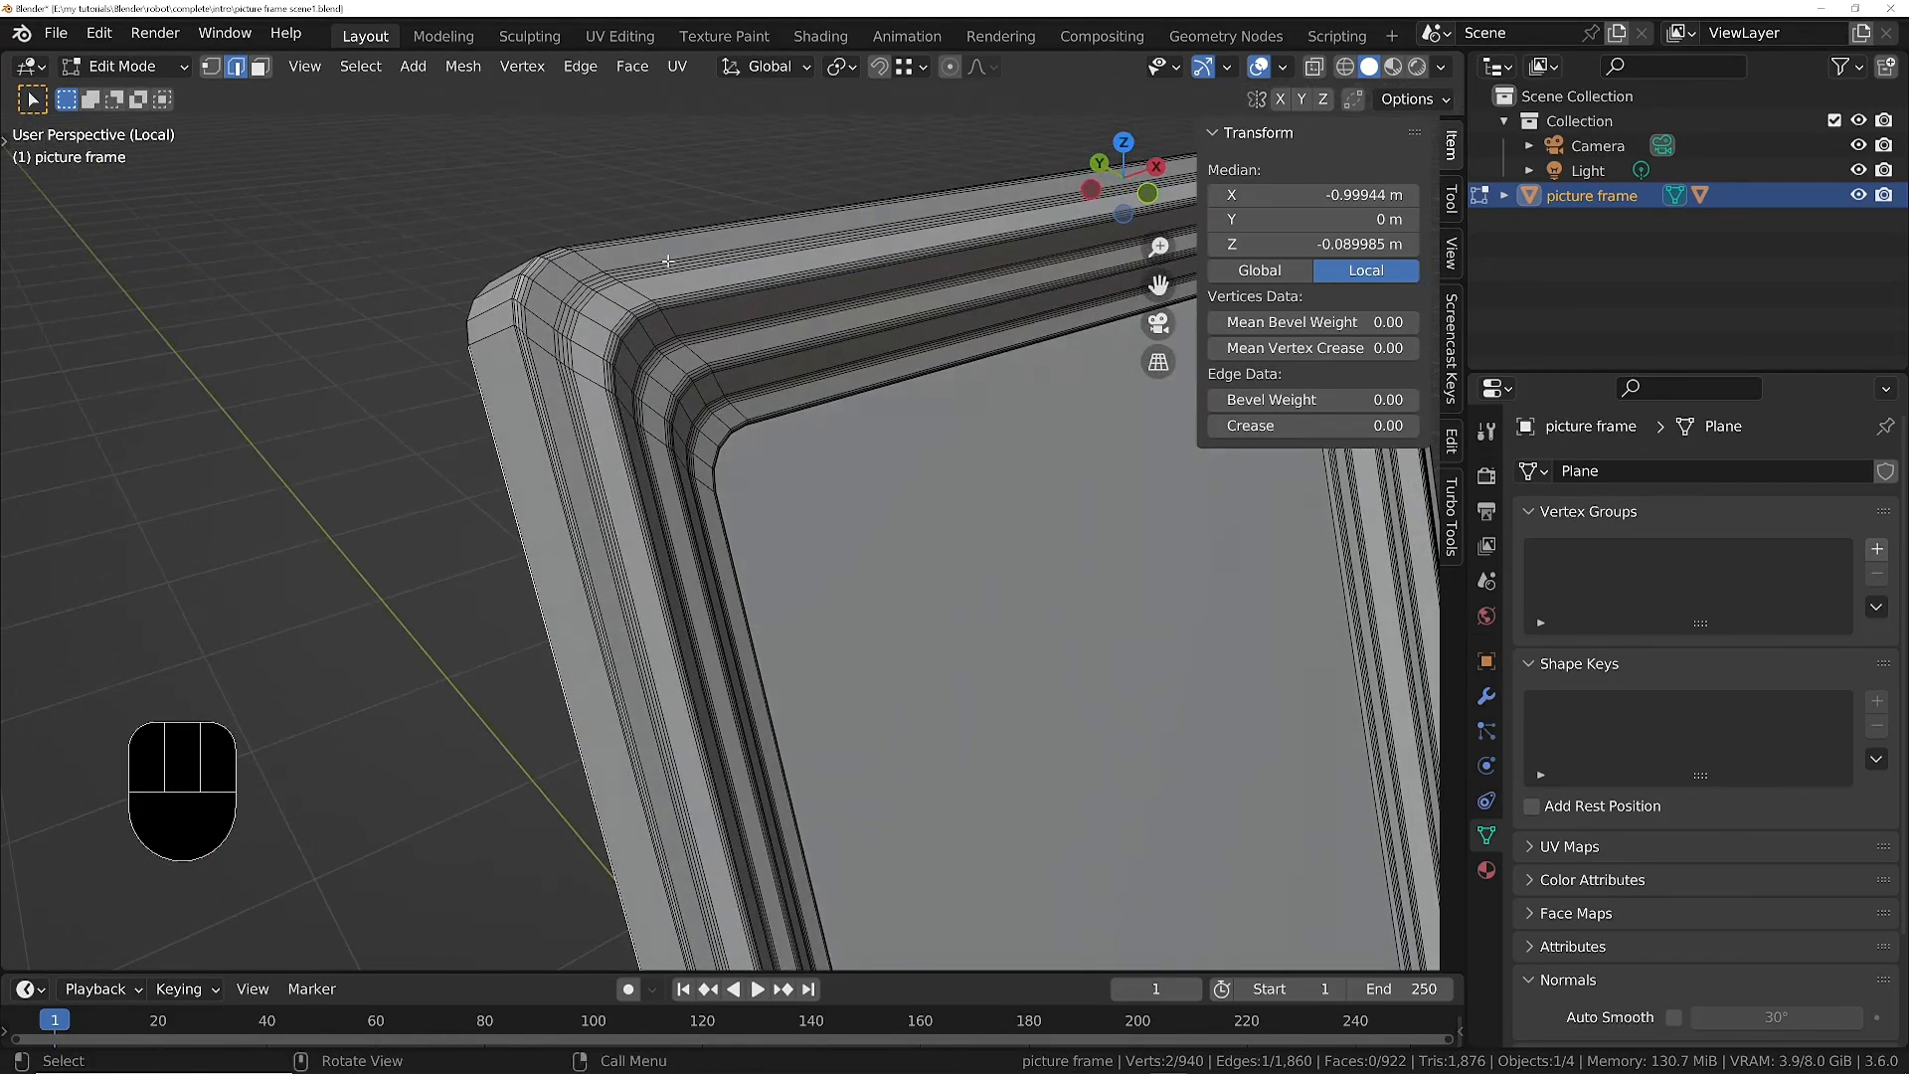
key(F9)
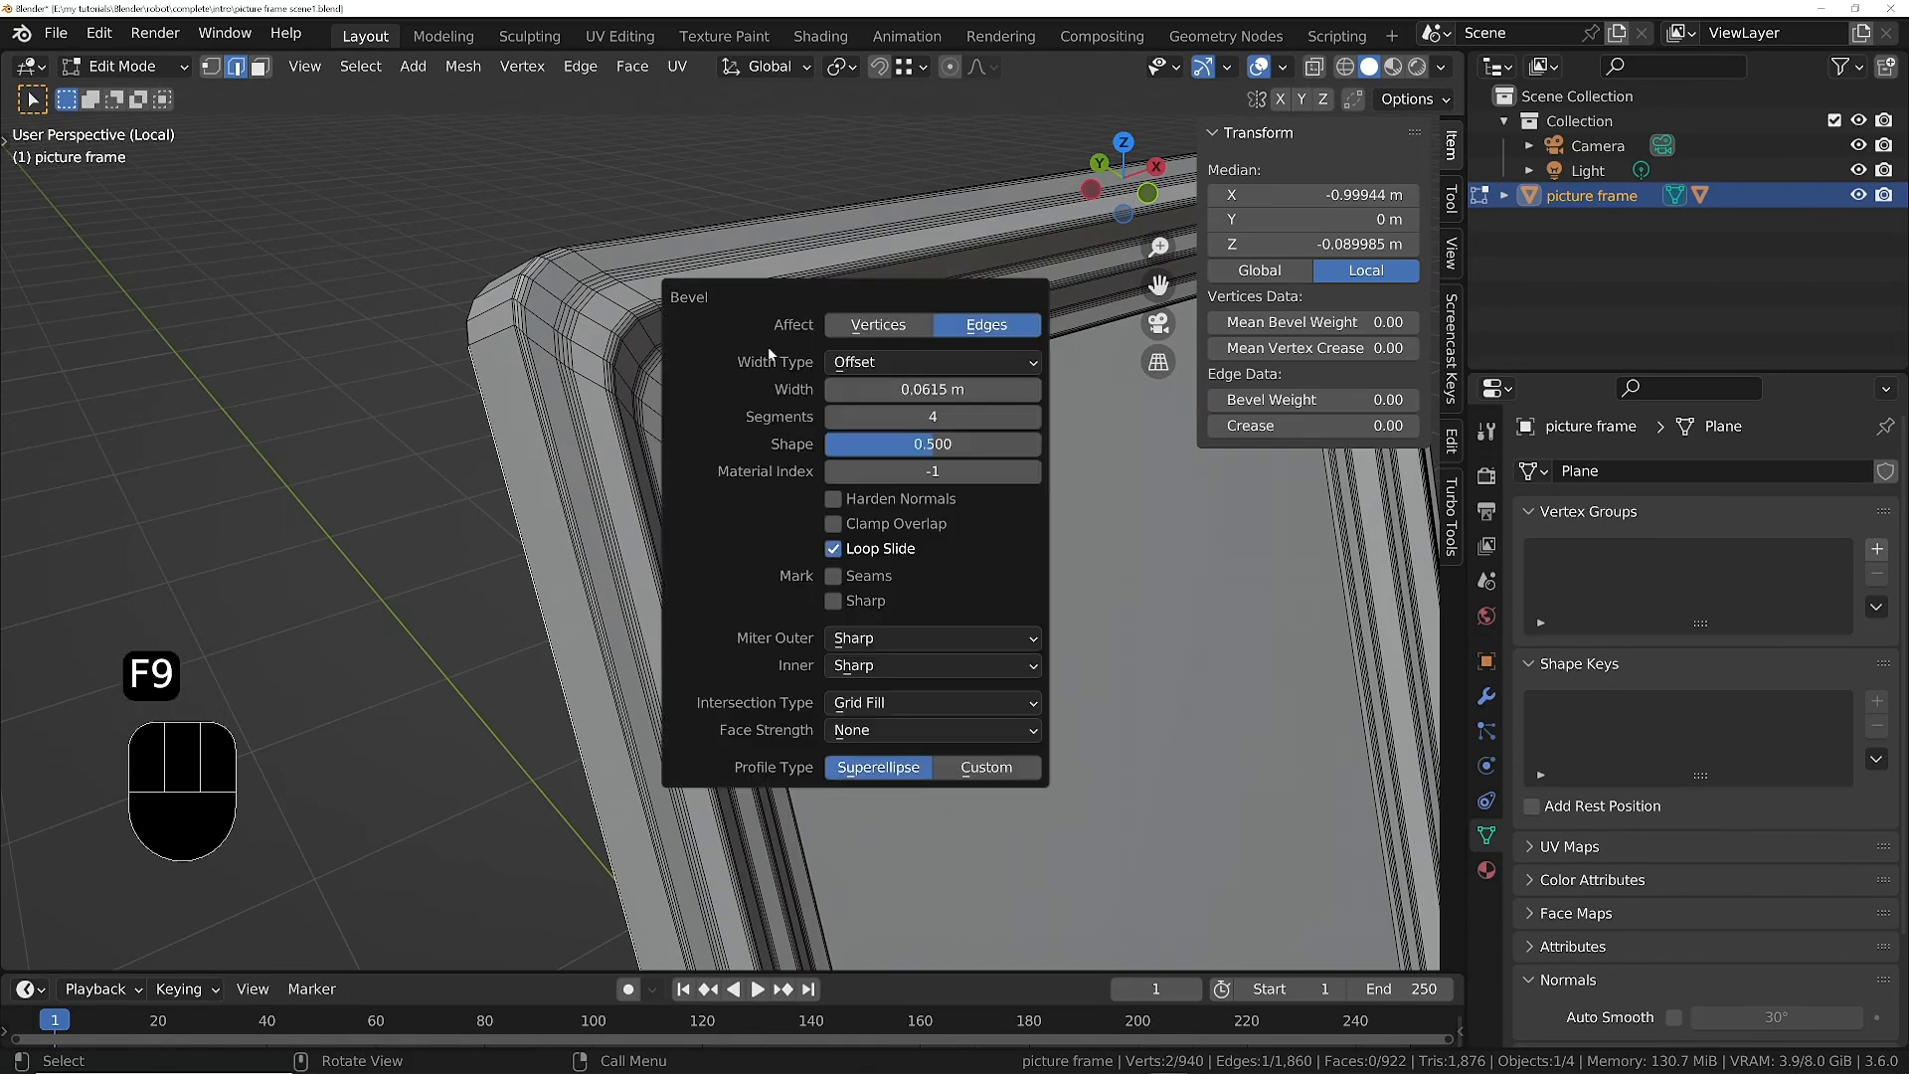
click(1032, 418)
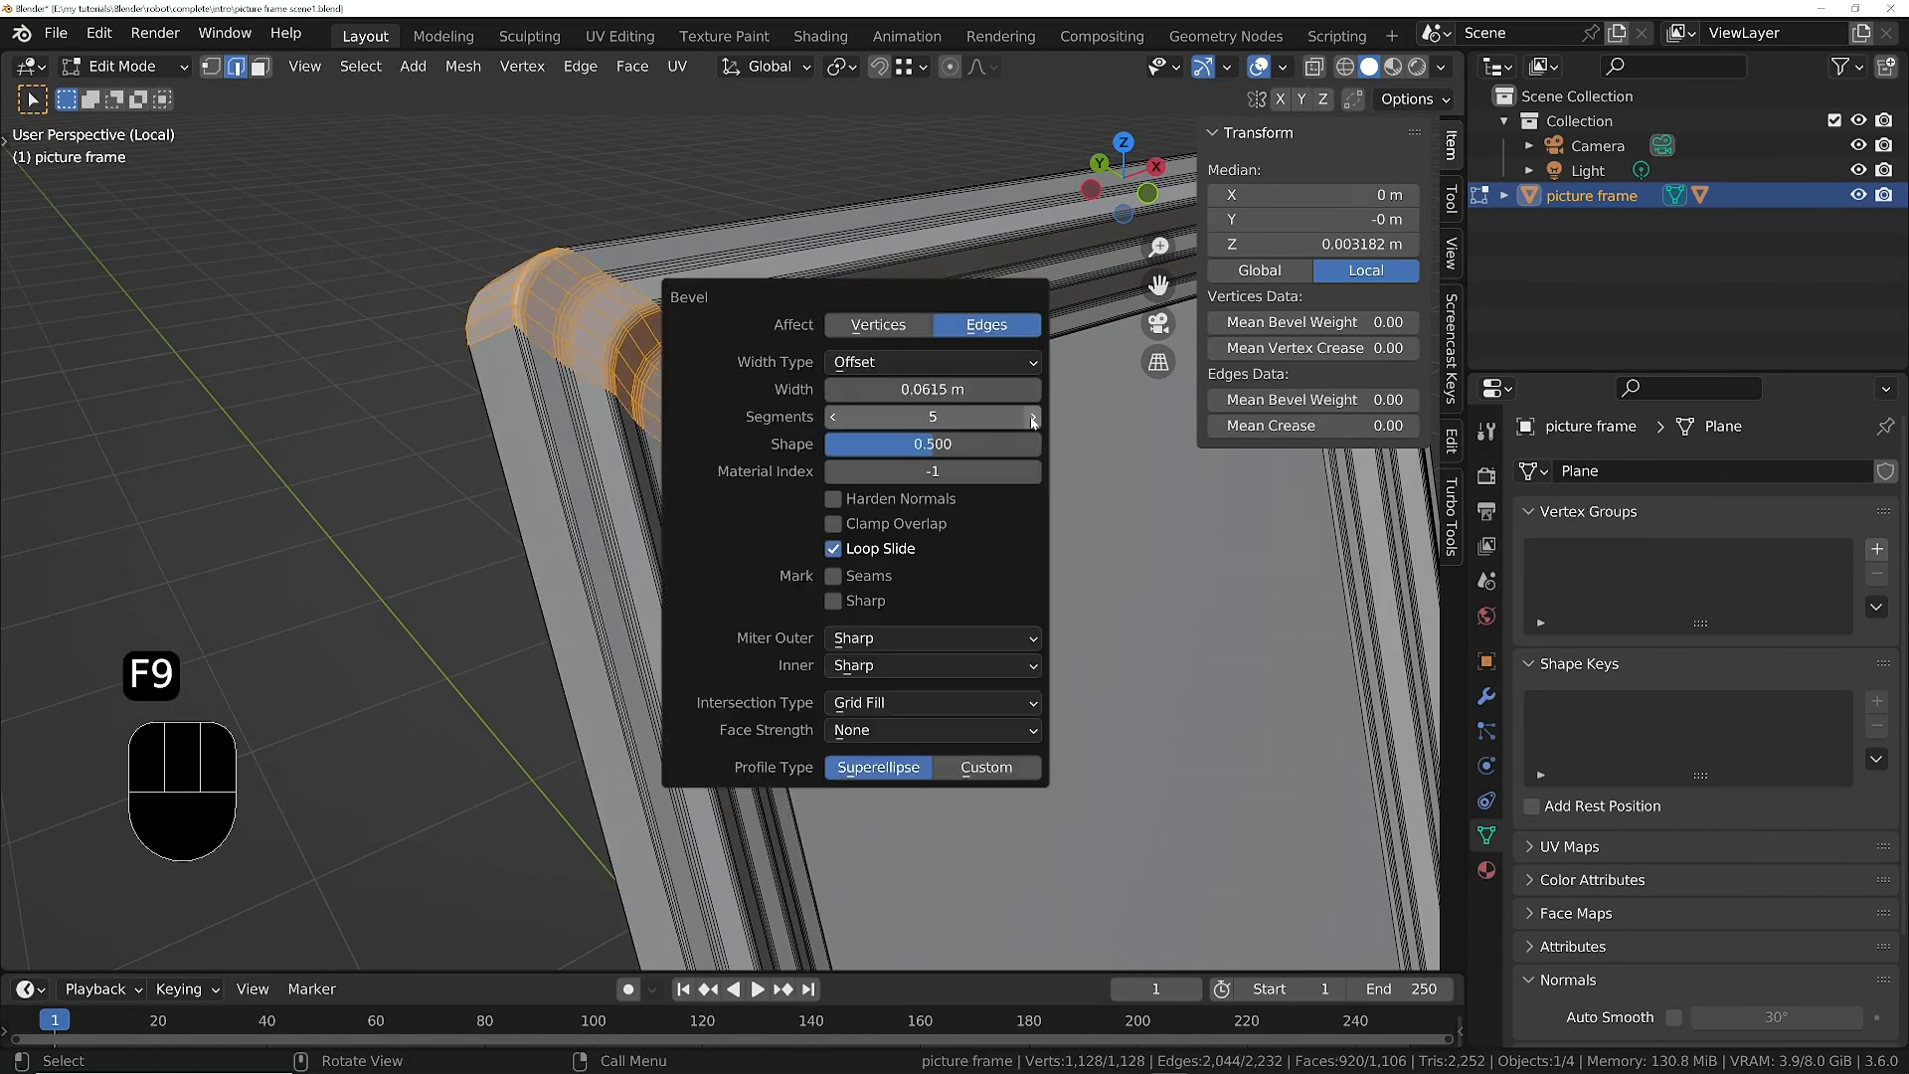
click(1034, 420)
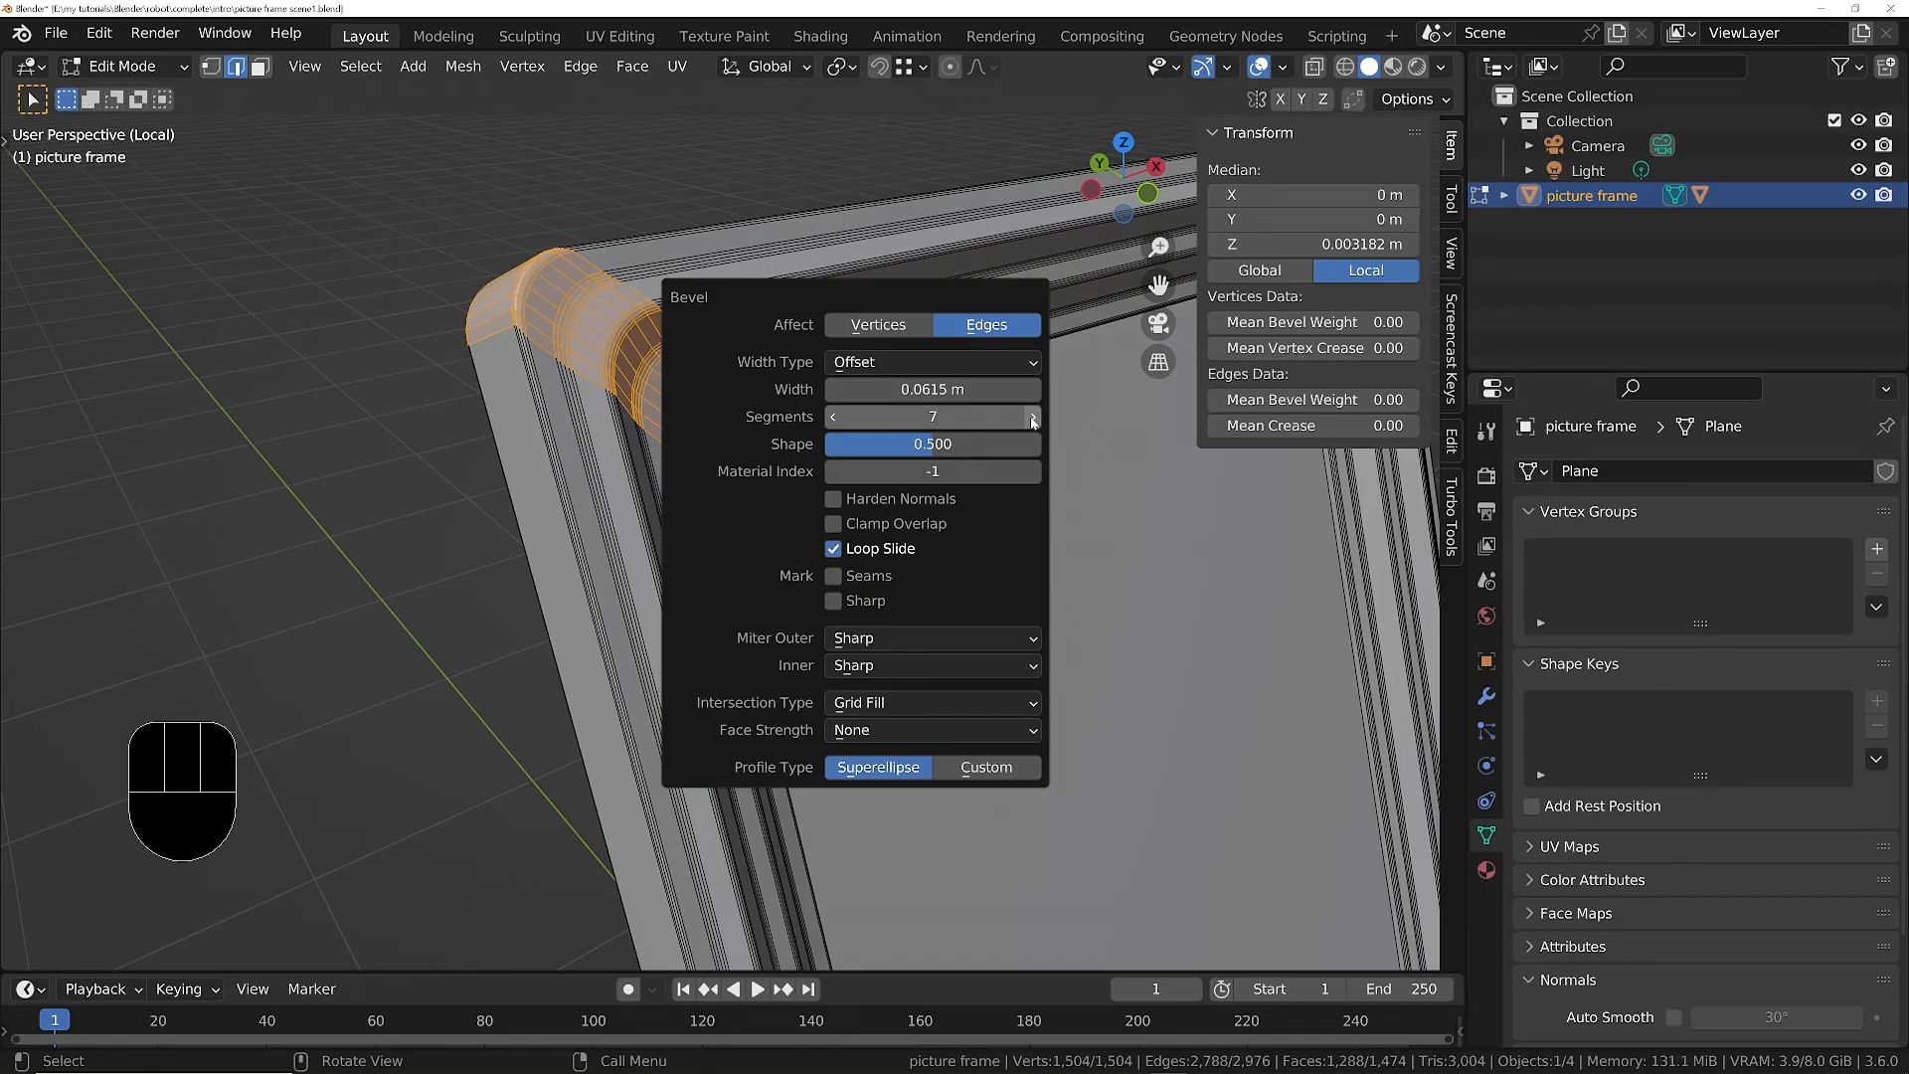
Return the picture frame to Object Mode and shade it auto smooth at 30°.
middle_drag(738, 428, 717, 393)
scroll(704, 419, up, 4)
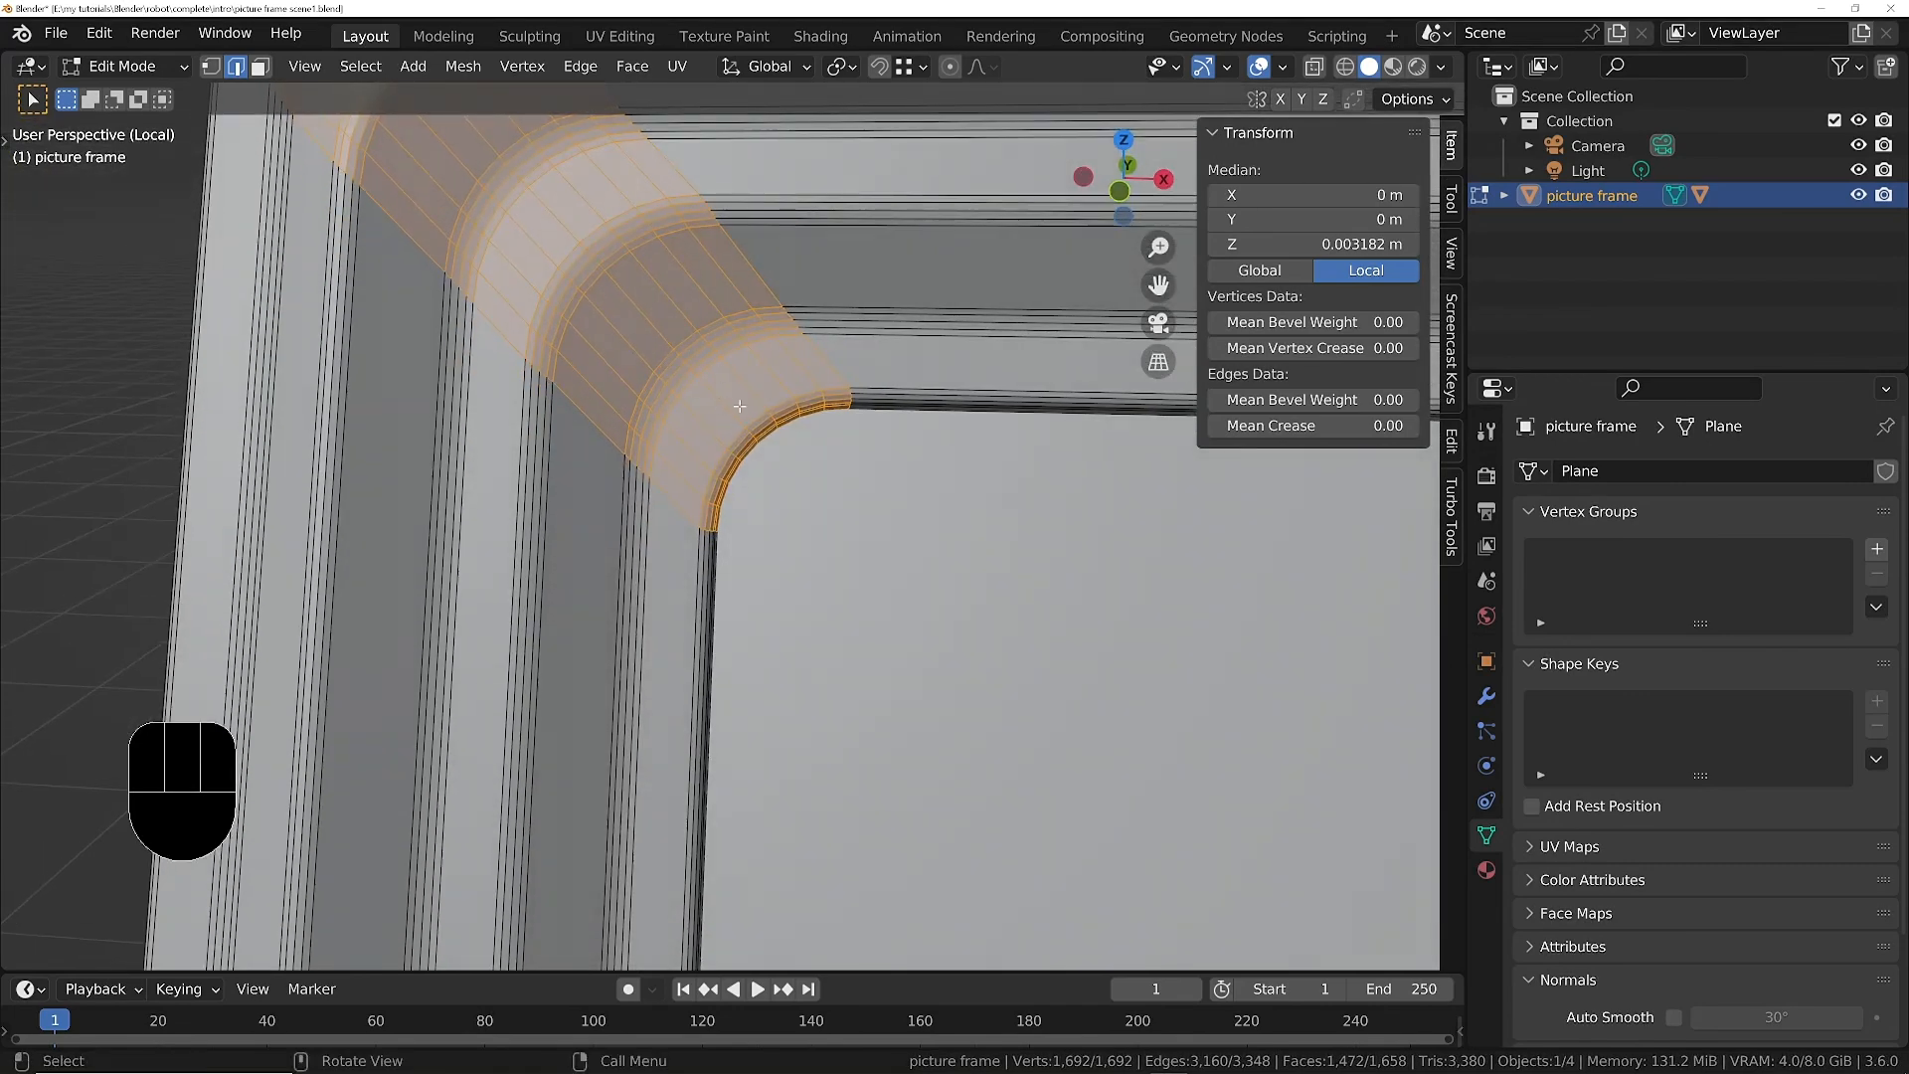
scroll(744, 406, down, 11)
shift+middle_drag(850, 578, 746, 360)
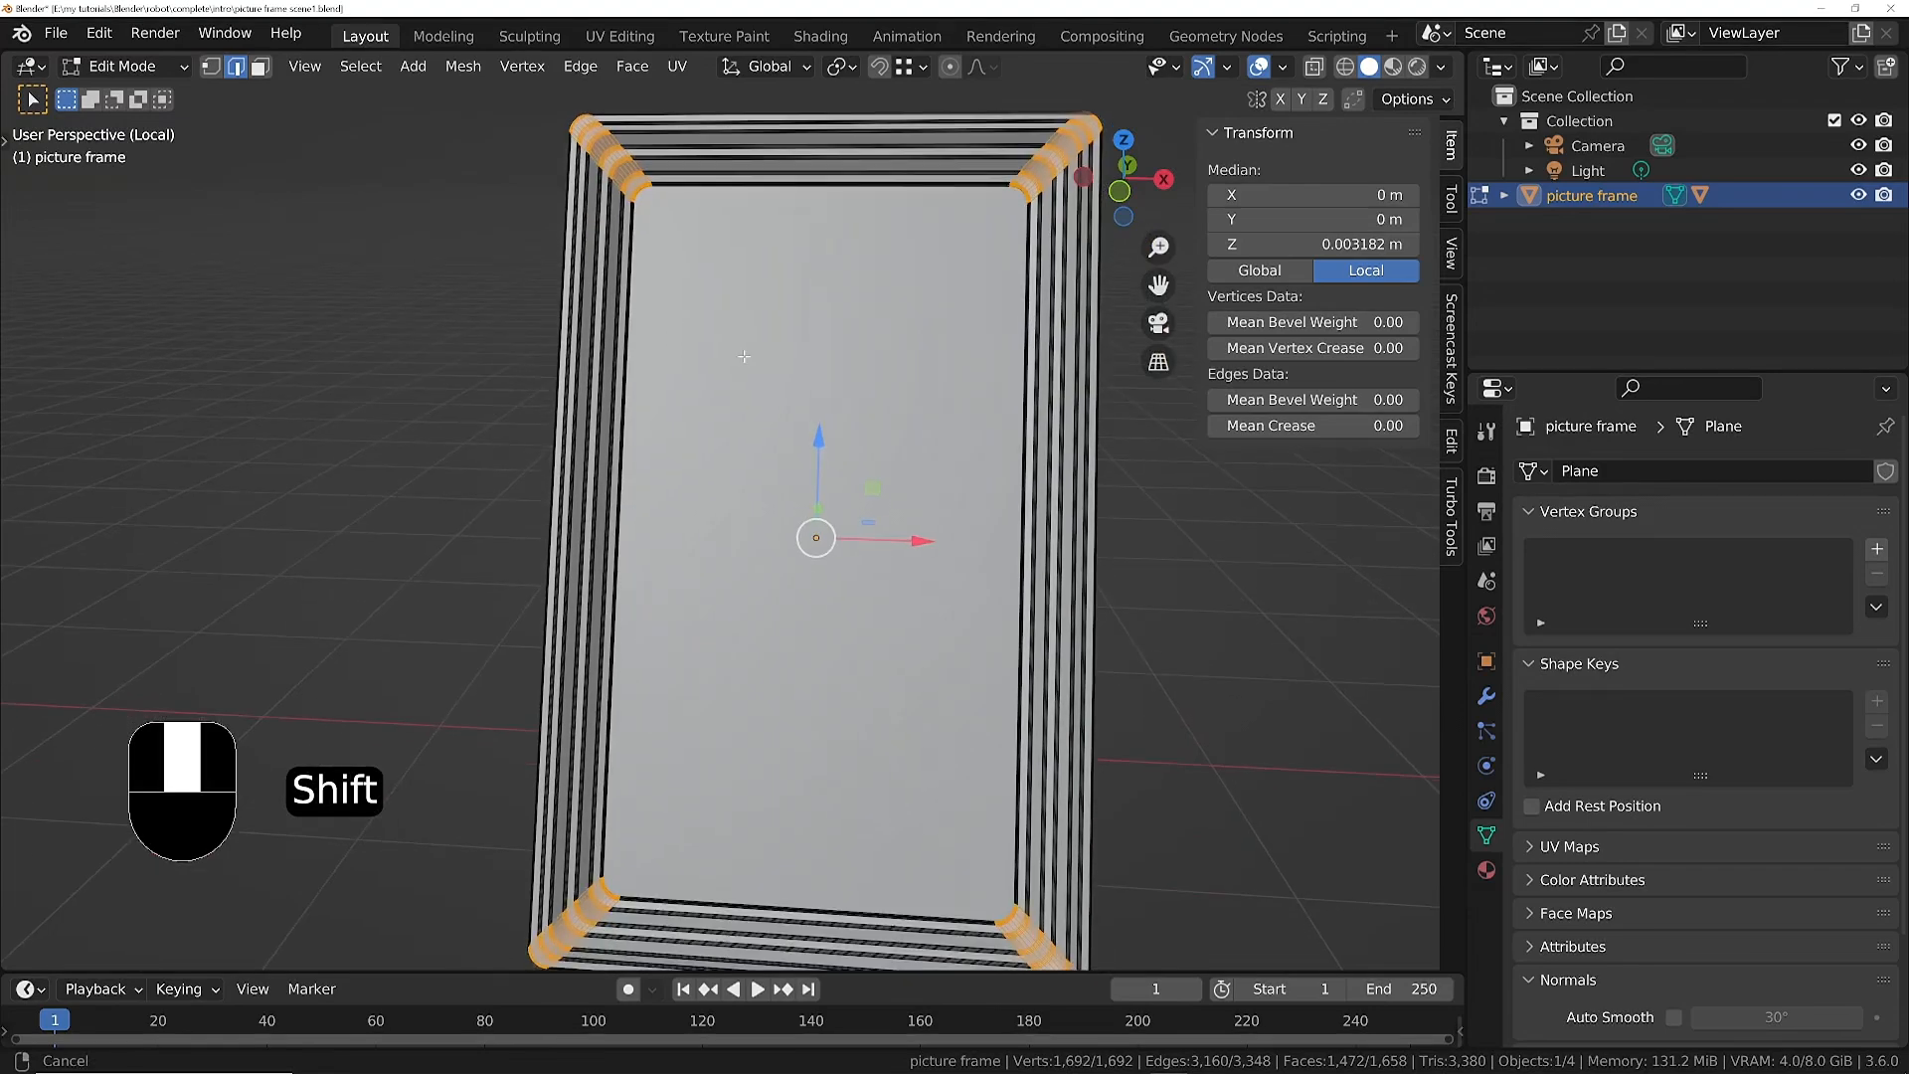
middle_drag(848, 658, 905, 636)
key(Tab)
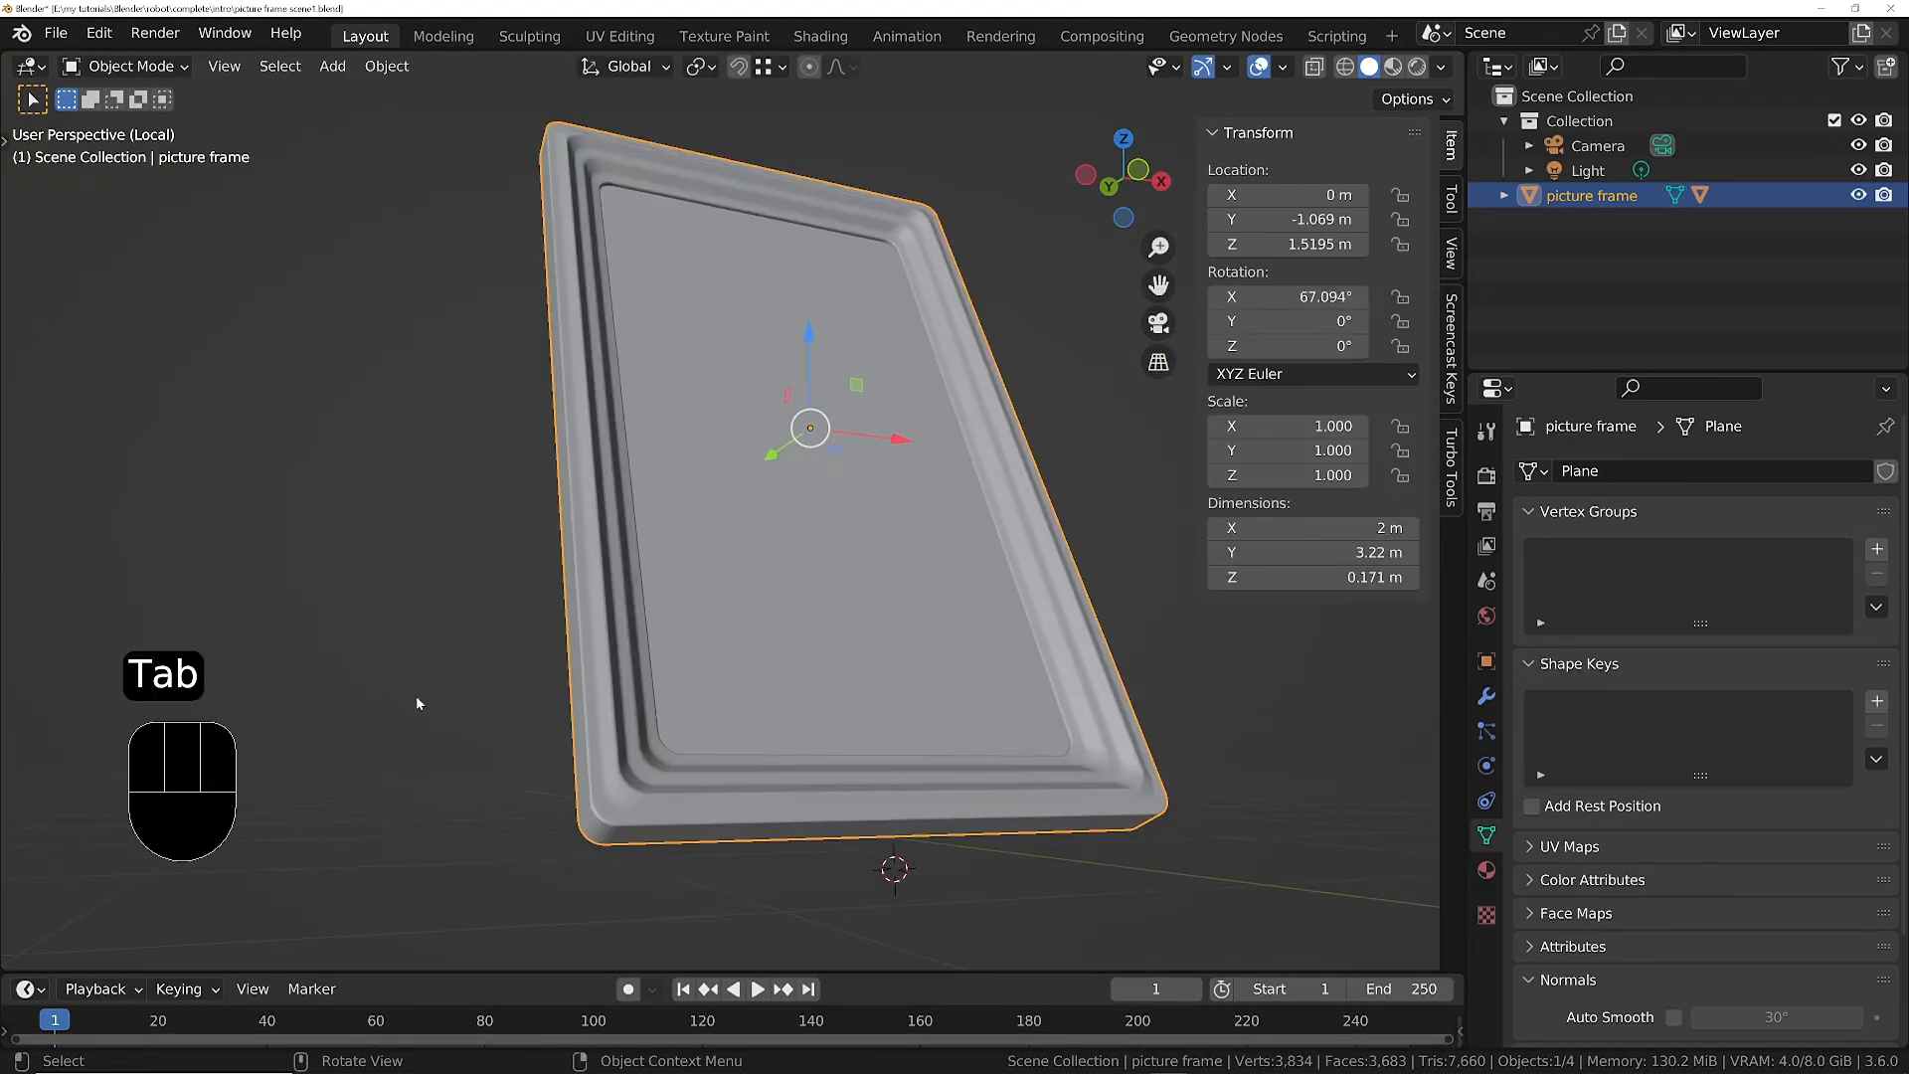
scroll(605, 839, up, 3)
scroll(604, 838, up, 3)
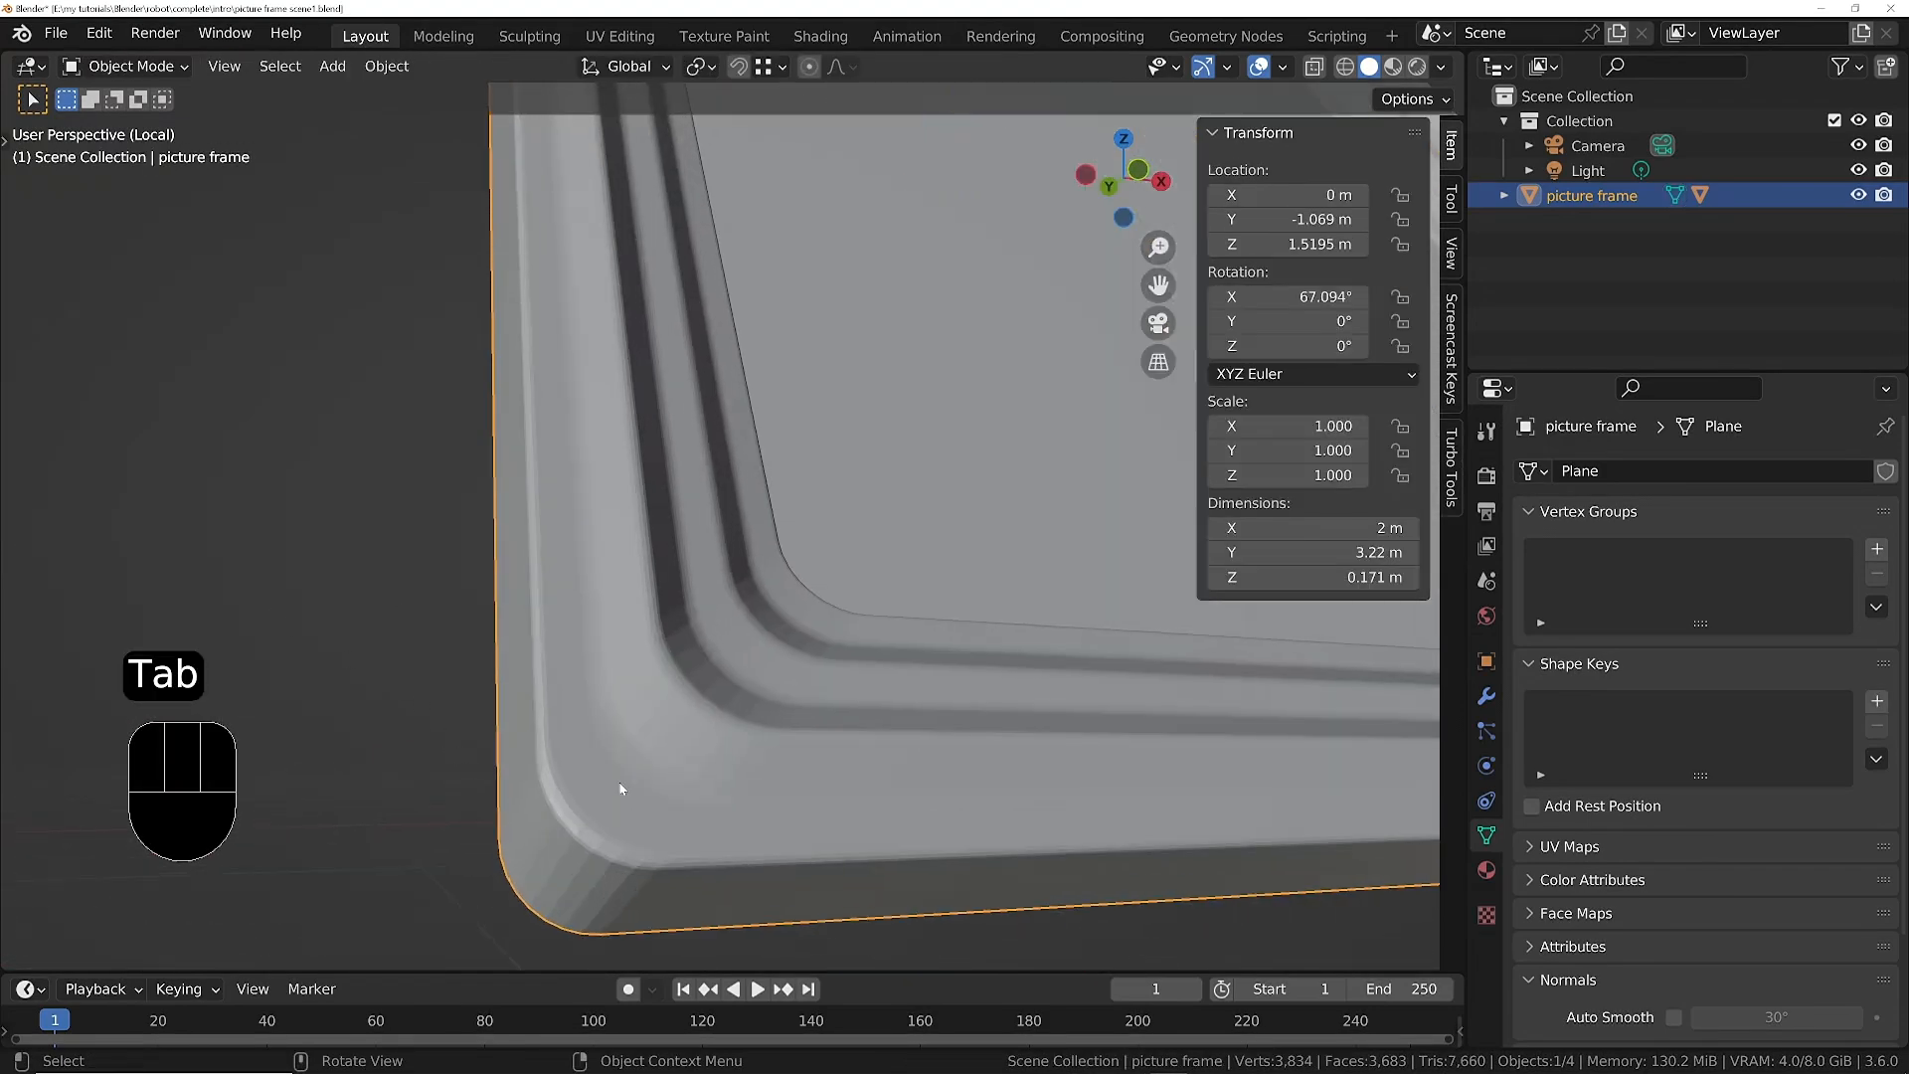
right_click(847, 647)
click(847, 625)
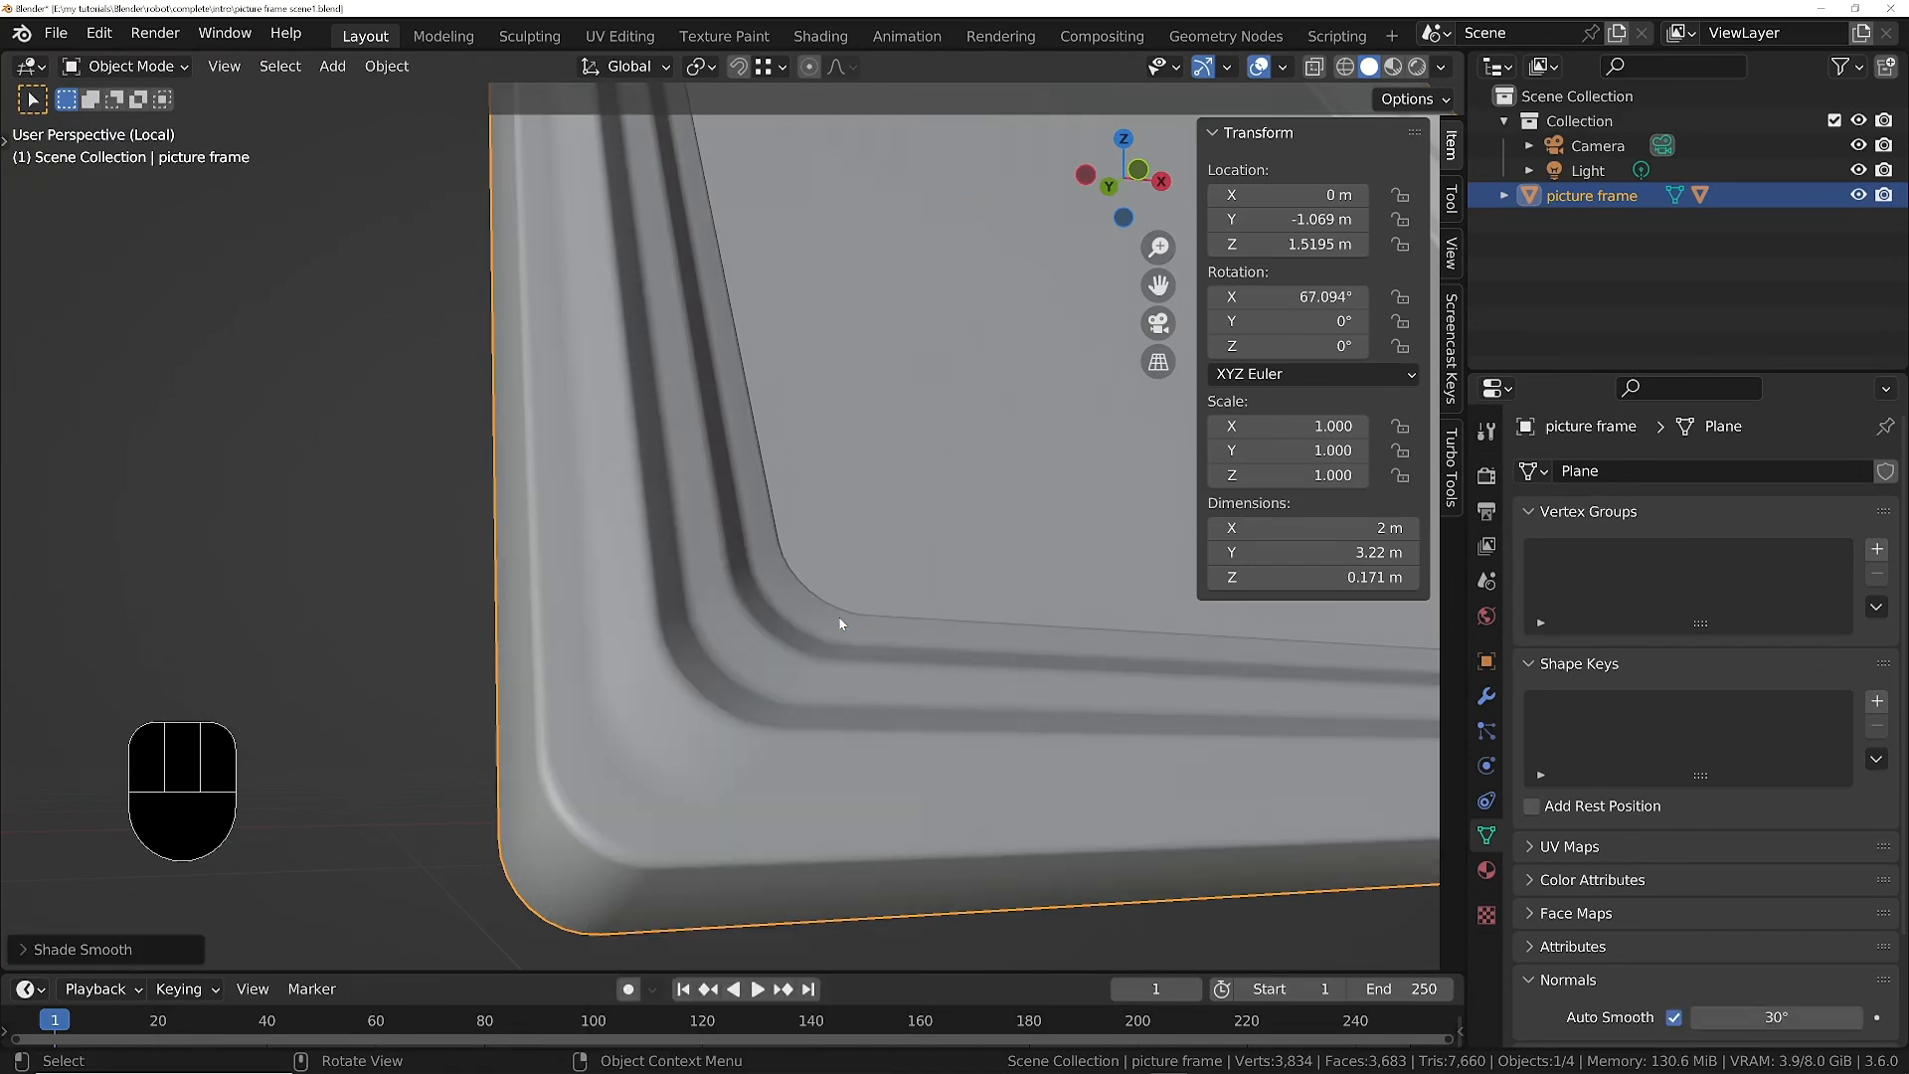
Inspect the shading on the back of the frame with striped MatCap lighting, and return to Studio lighting.
ctrl+middle_drag(840, 624, 318, 487)
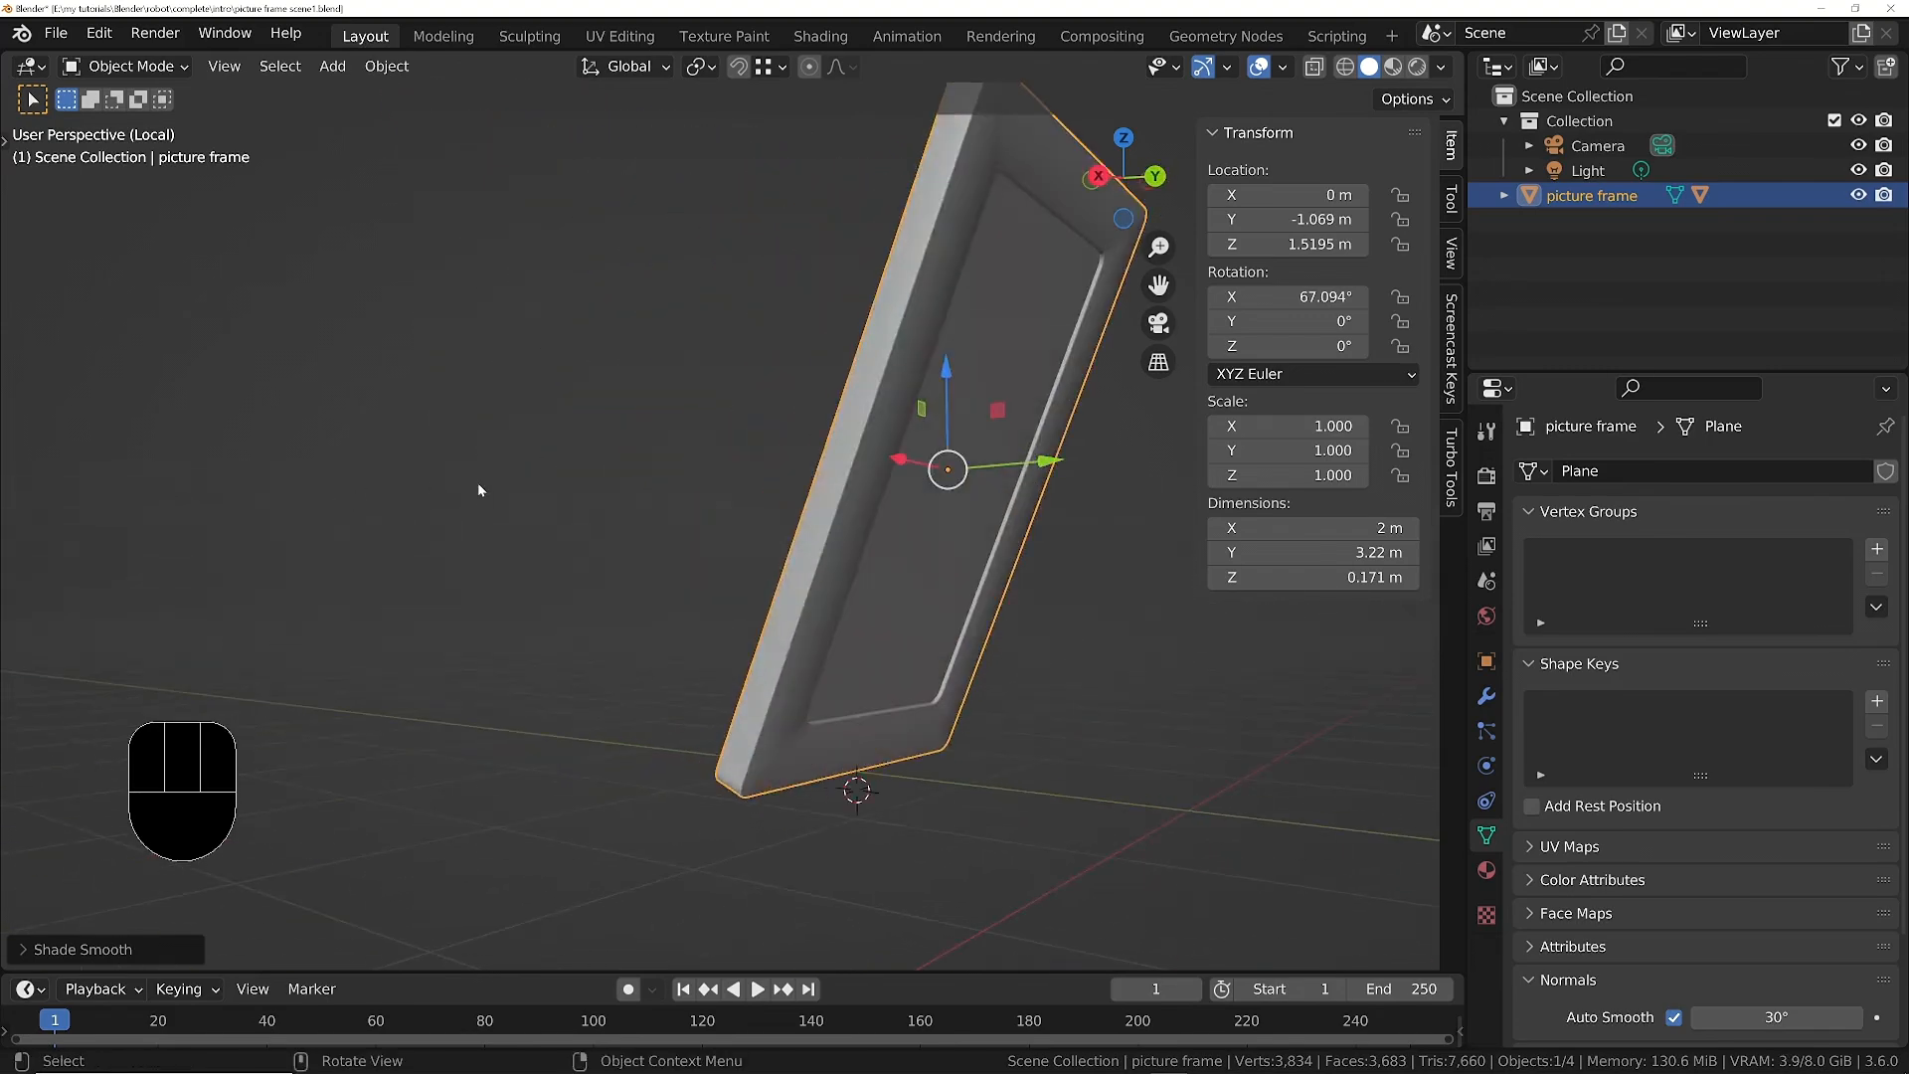
mouse_move(949, 467)
middle_down()
mouse_move(933, 408)
mouse_move(952, 272)
mouse_move(927, 410)
mouse_move(971, 474)
middle_up()
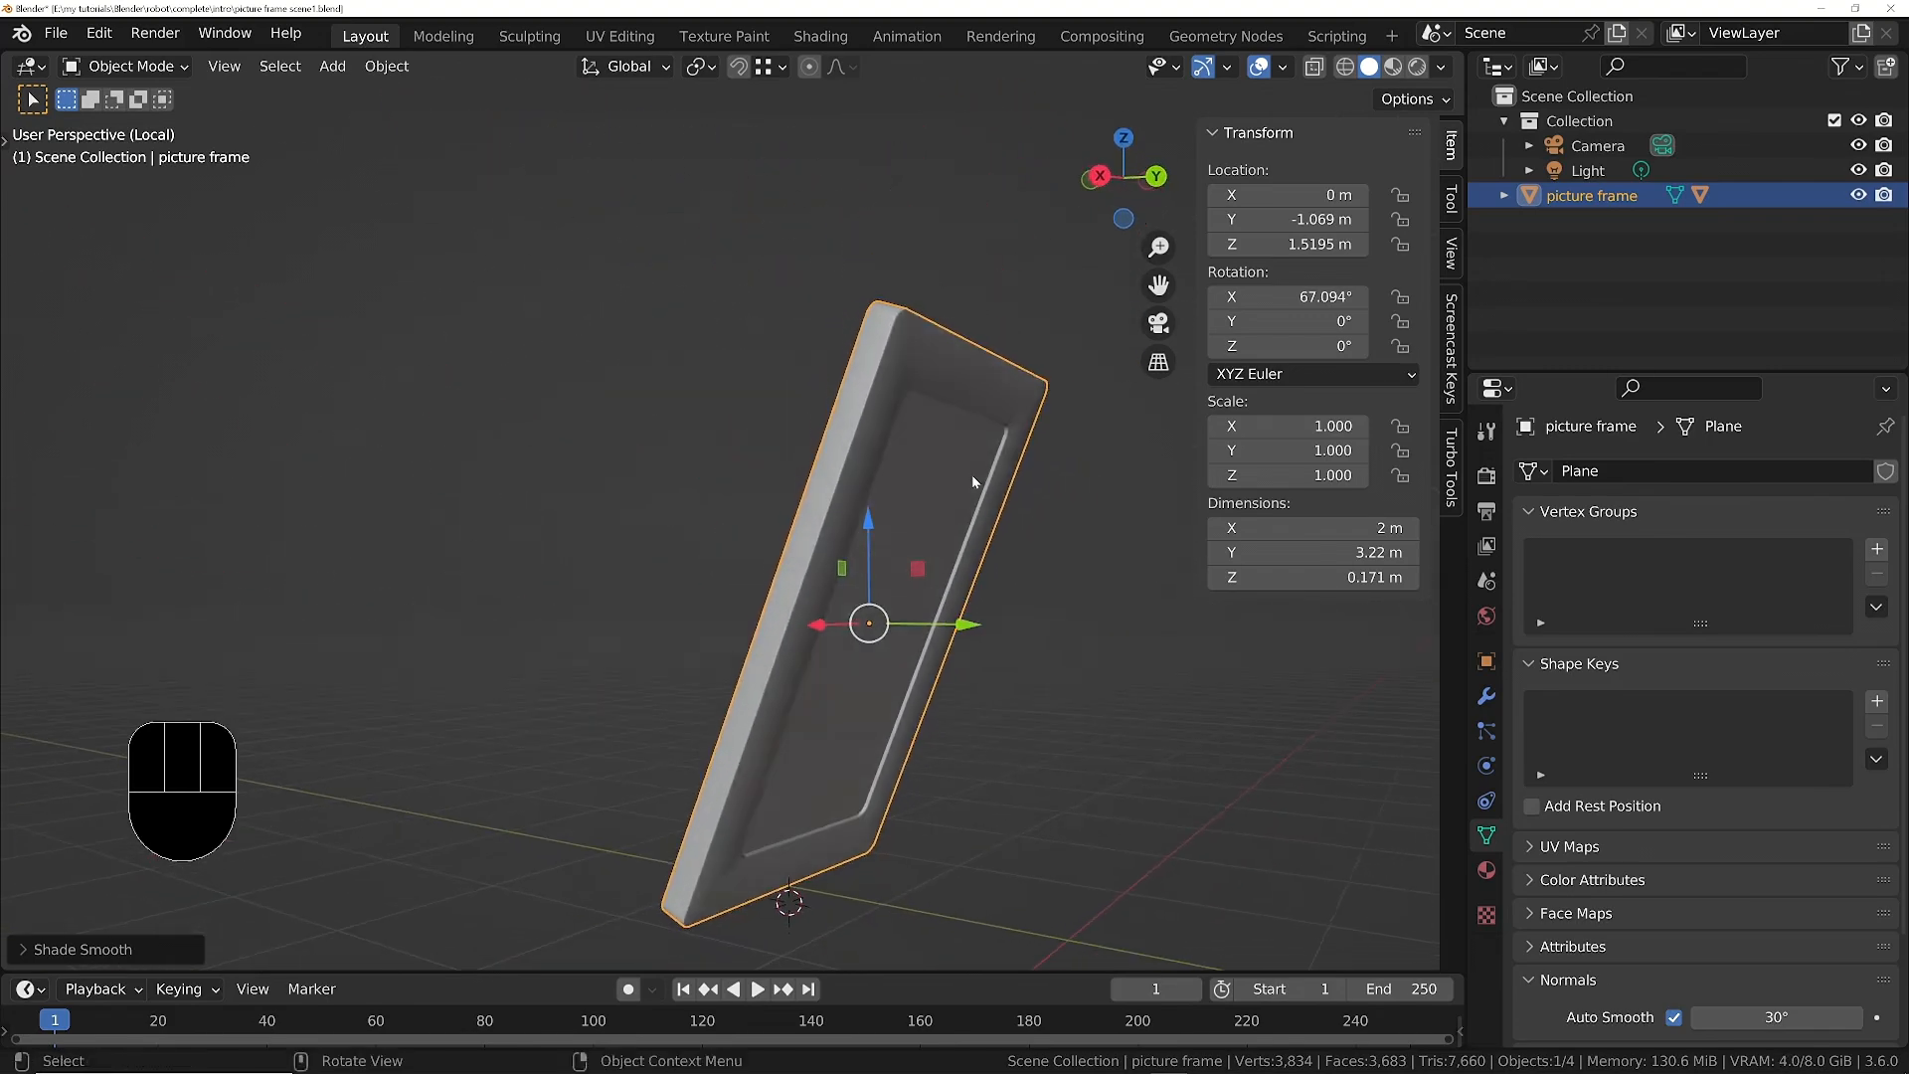
scroll(912, 361, up, 5)
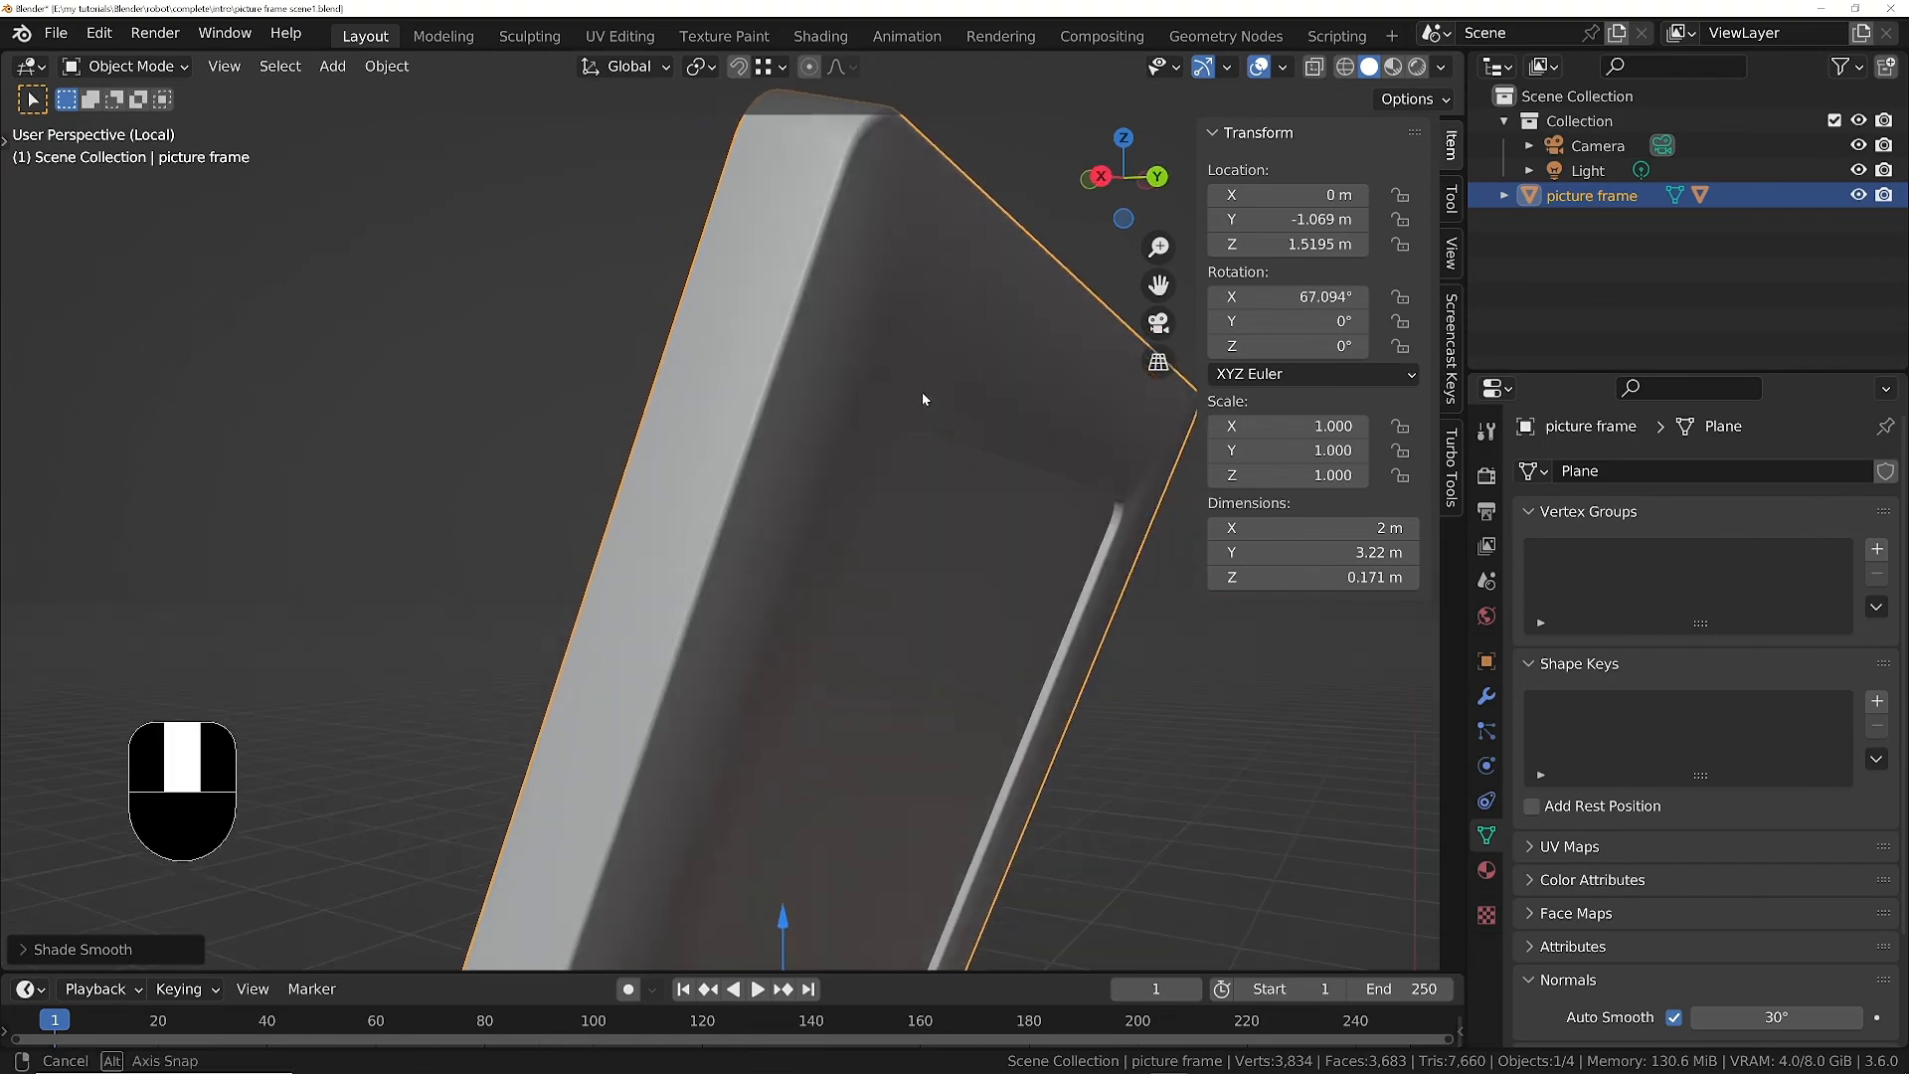
middle_drag(922, 392, 952, 485)
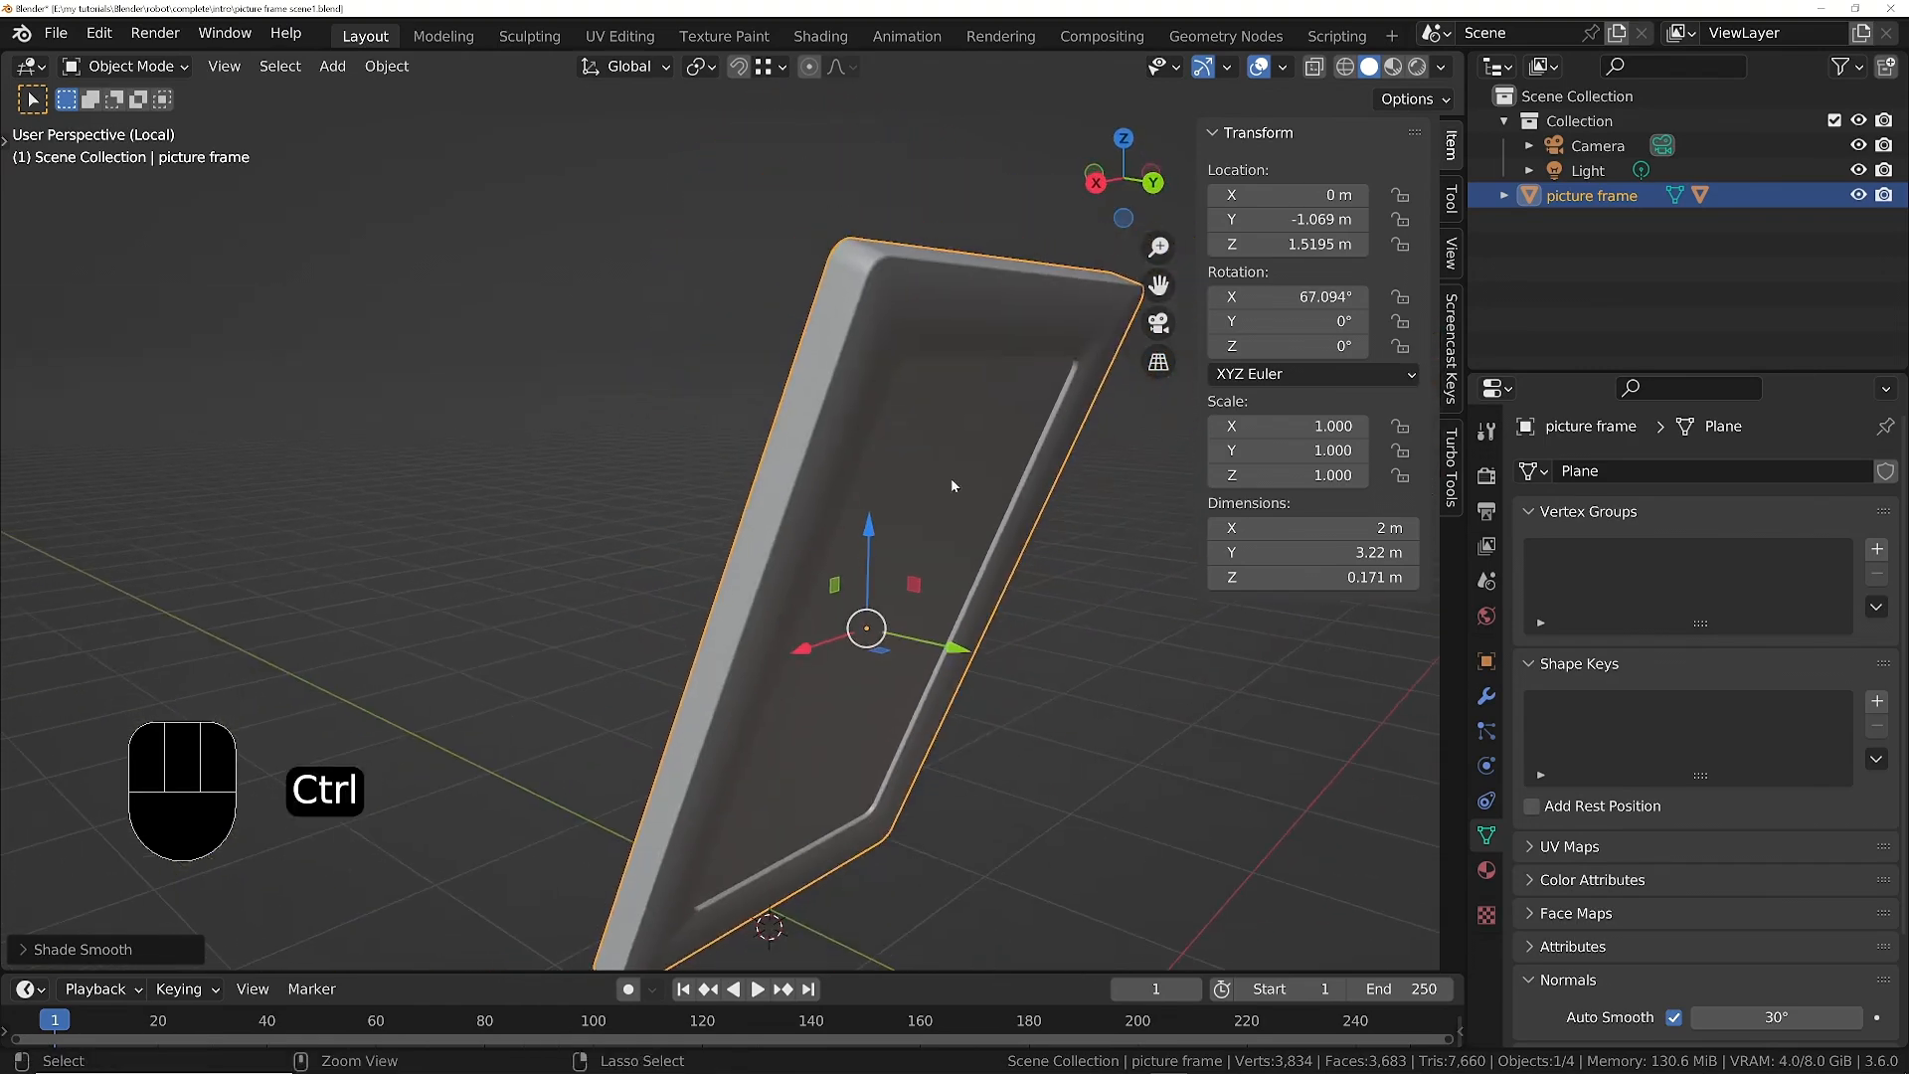
click(1443, 68)
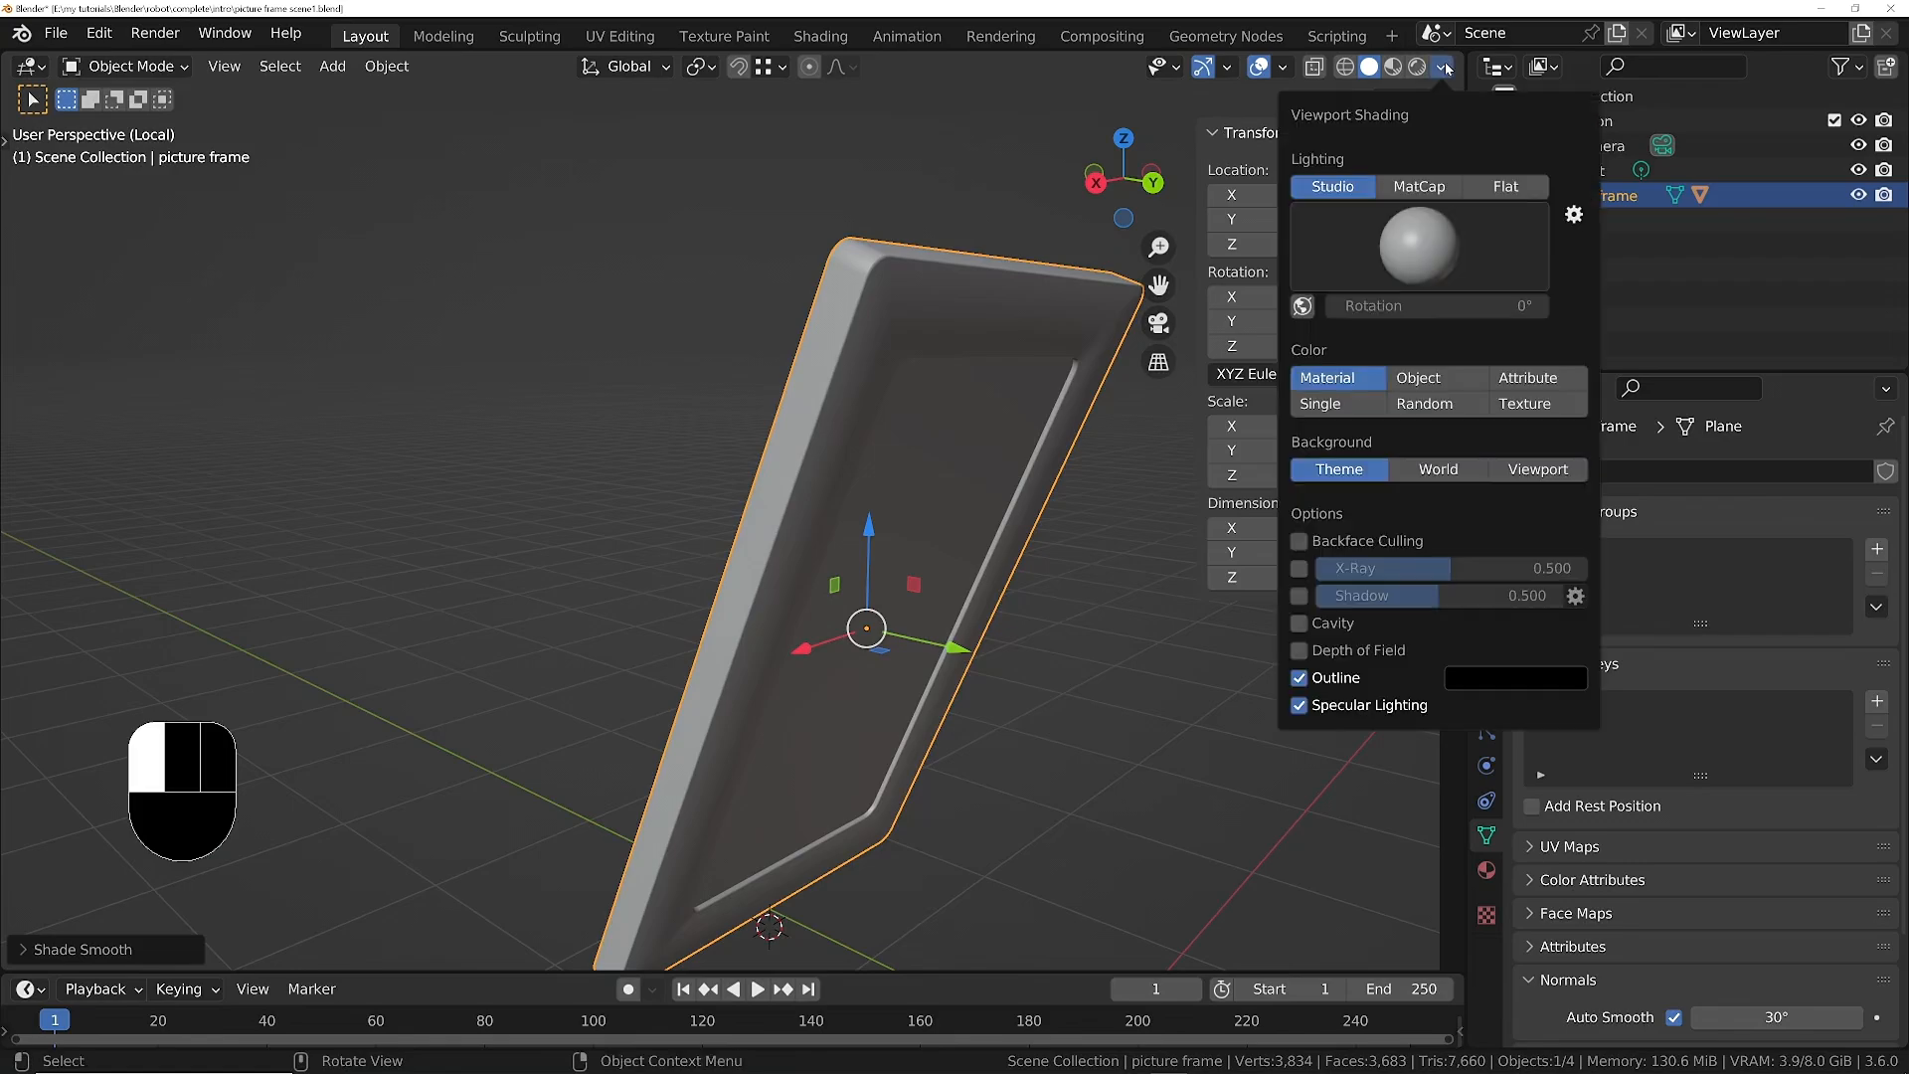
click(1407, 190)
mouse_move(917, 463)
middle_down()
mouse_move(825, 397)
mouse_move(836, 377)
middle_up()
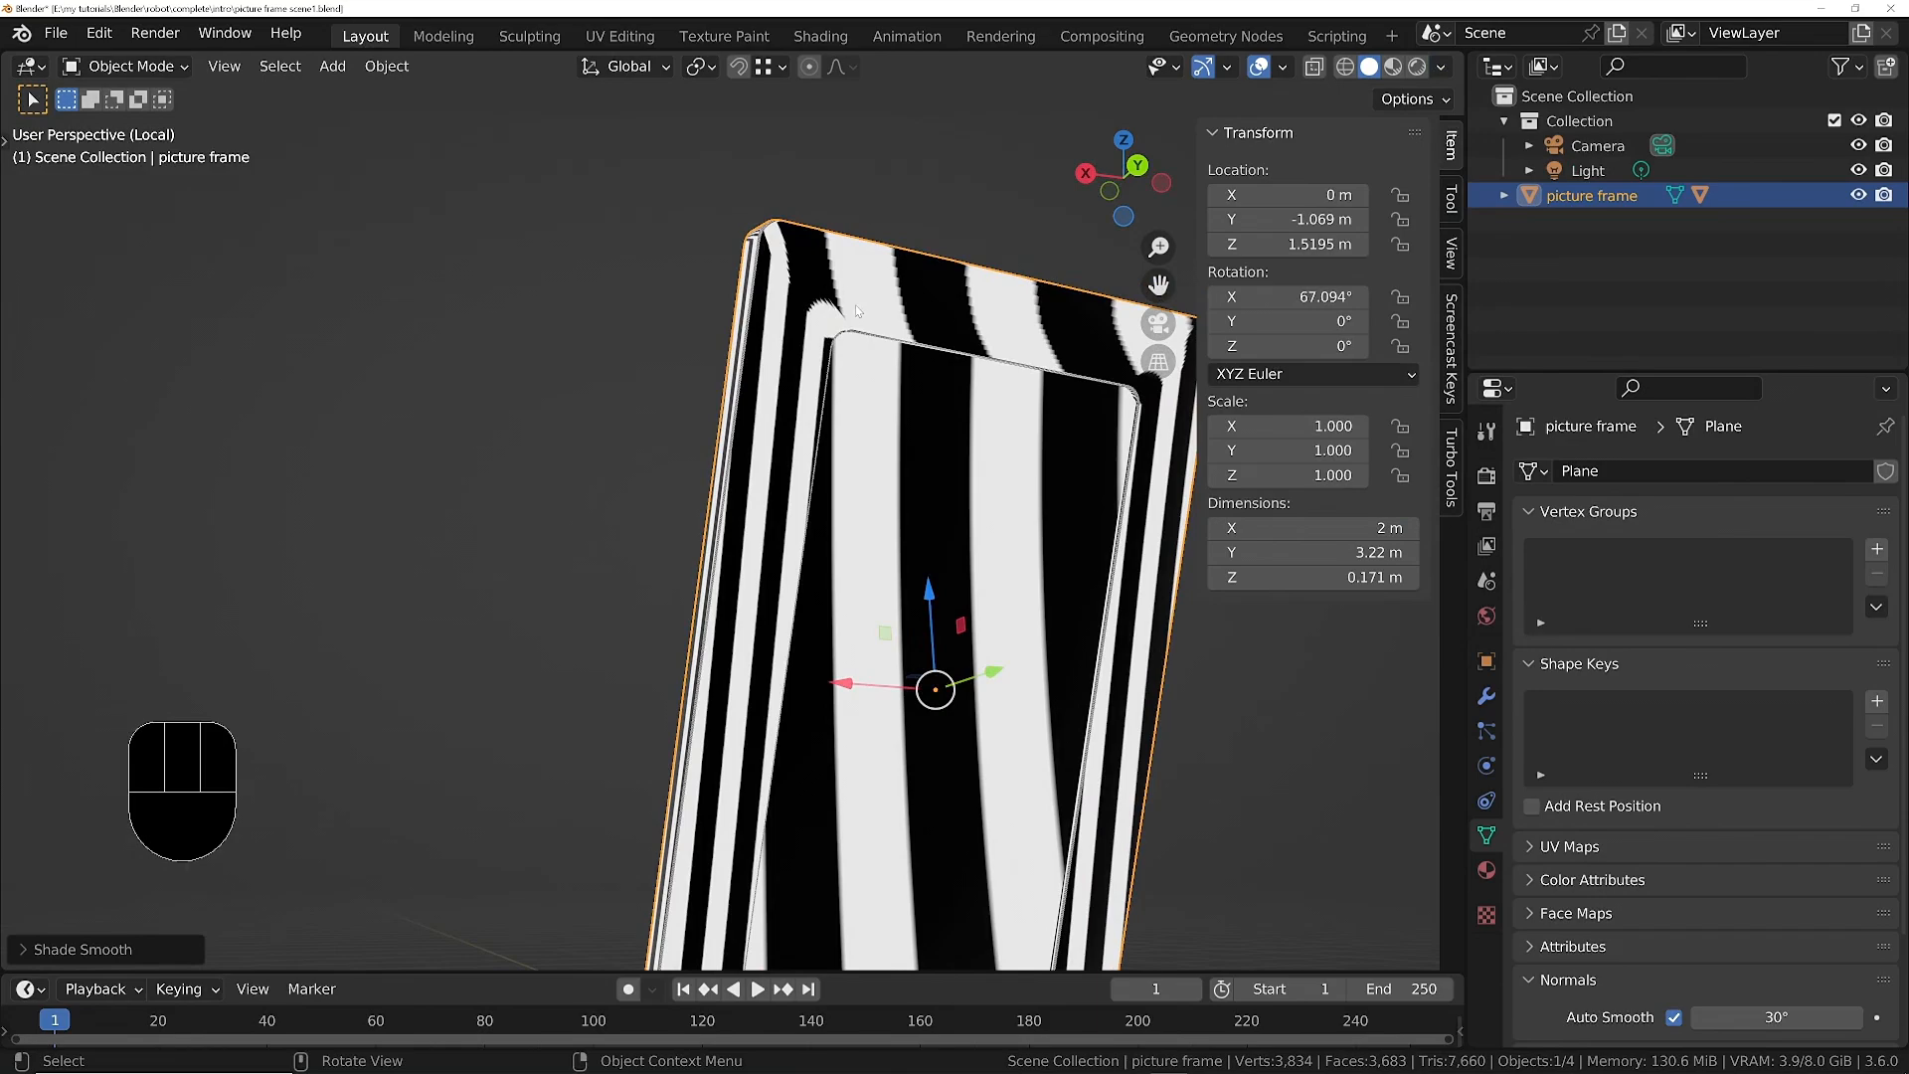
shift+middle_drag(856, 296, 764, 268)
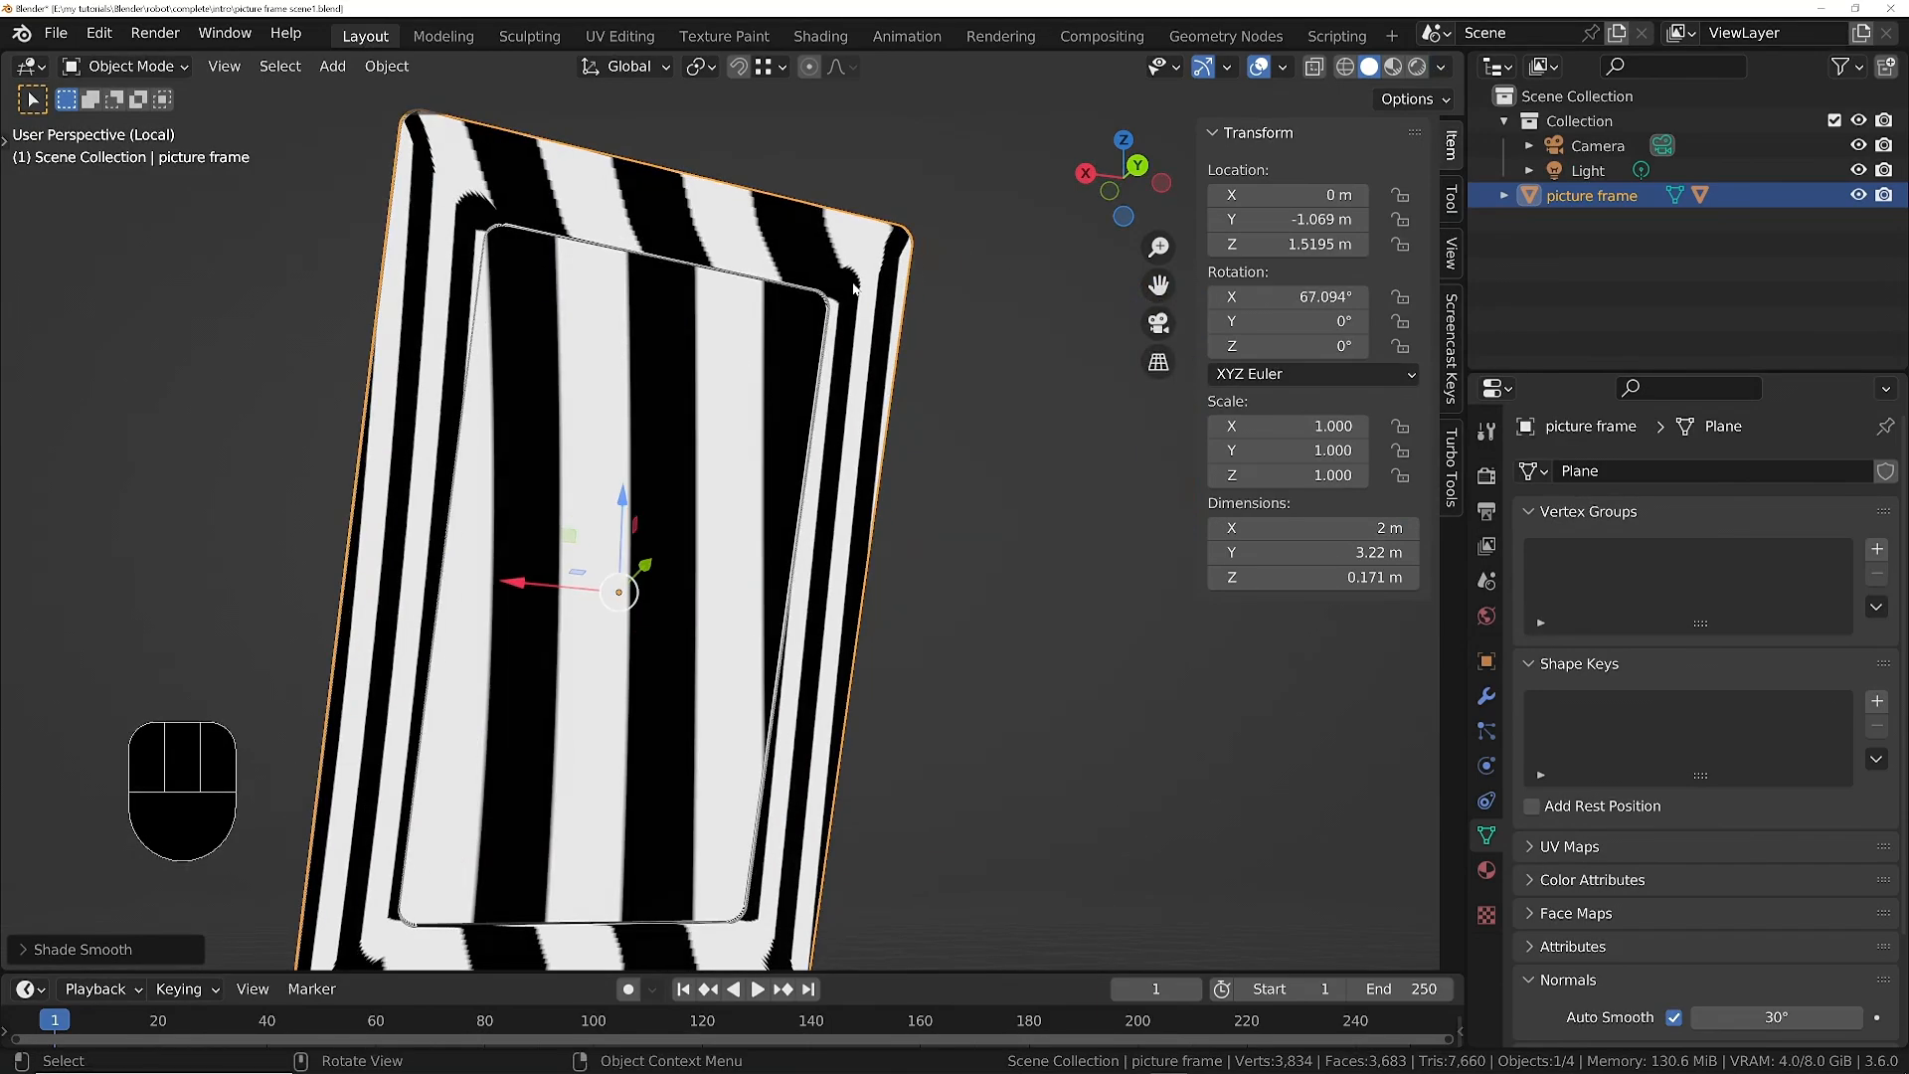
middle_drag(873, 320, 963, 223)
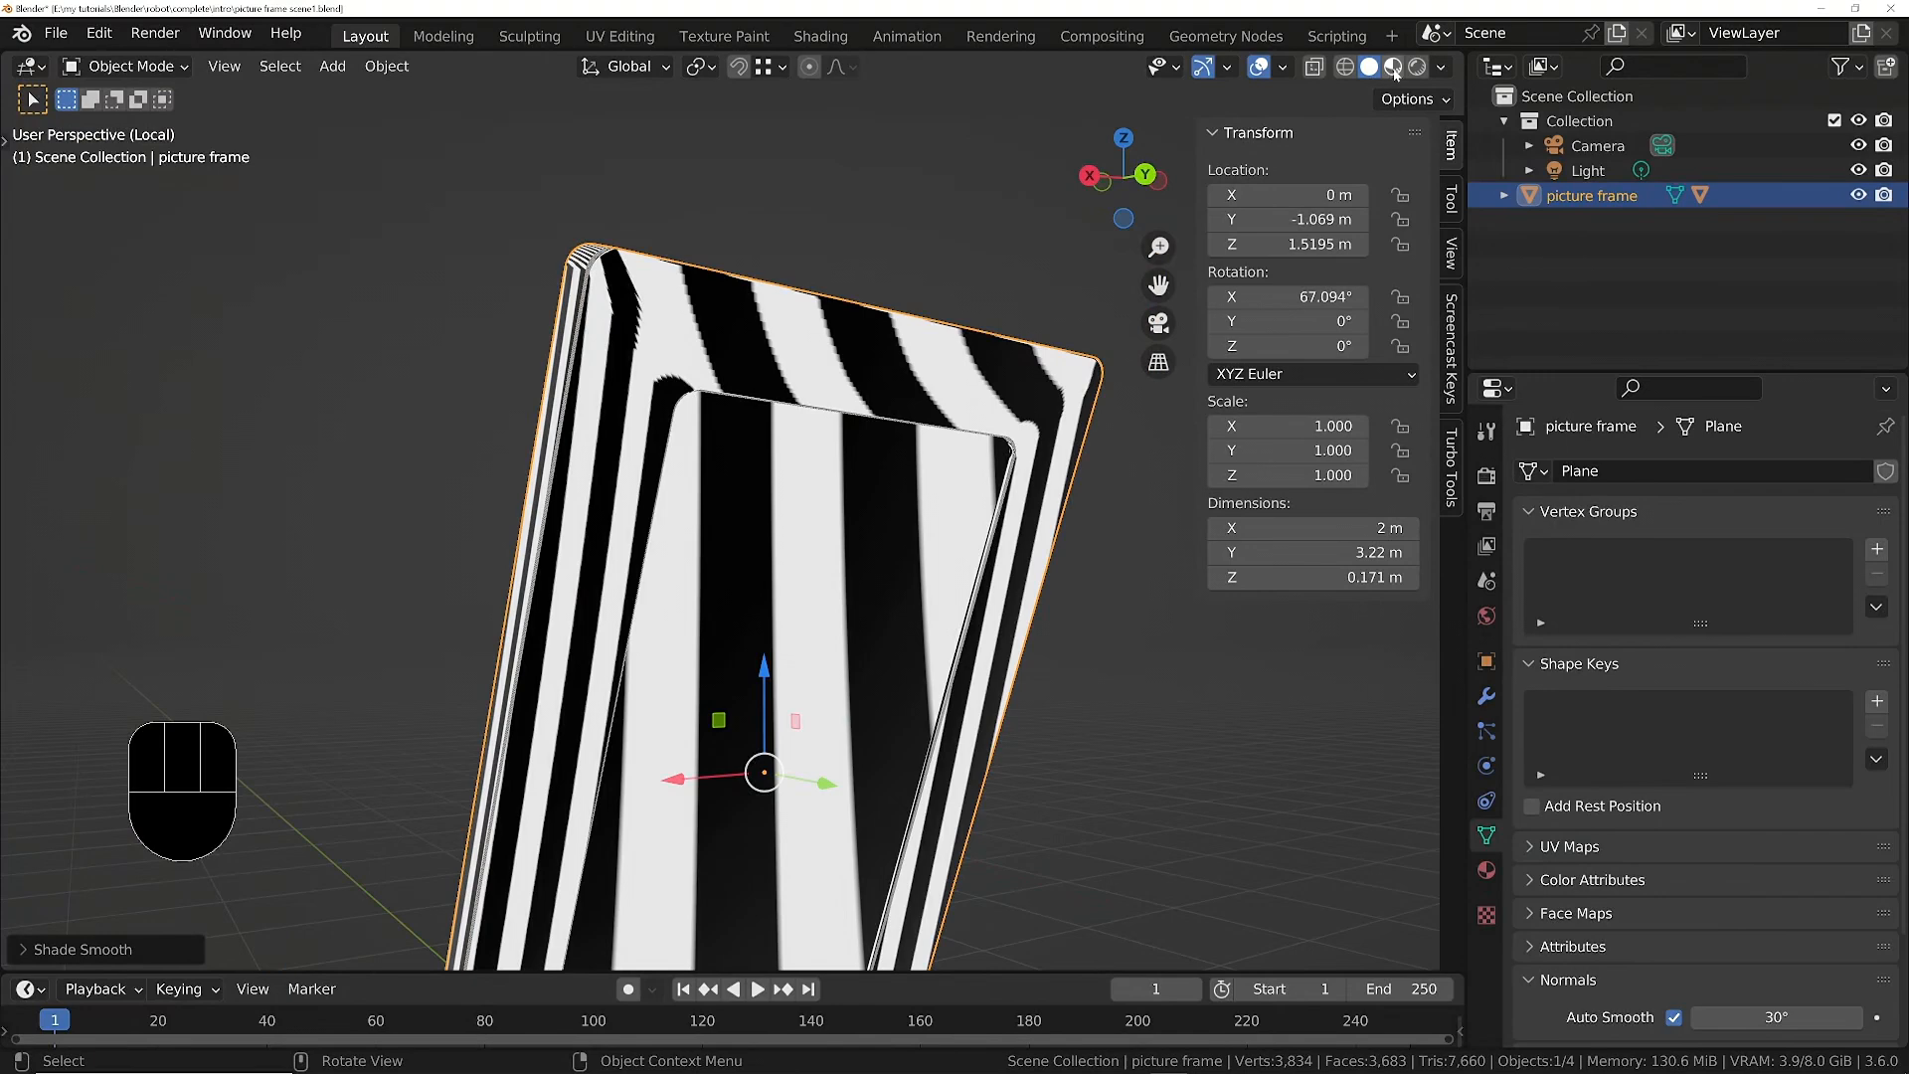
click(1441, 68)
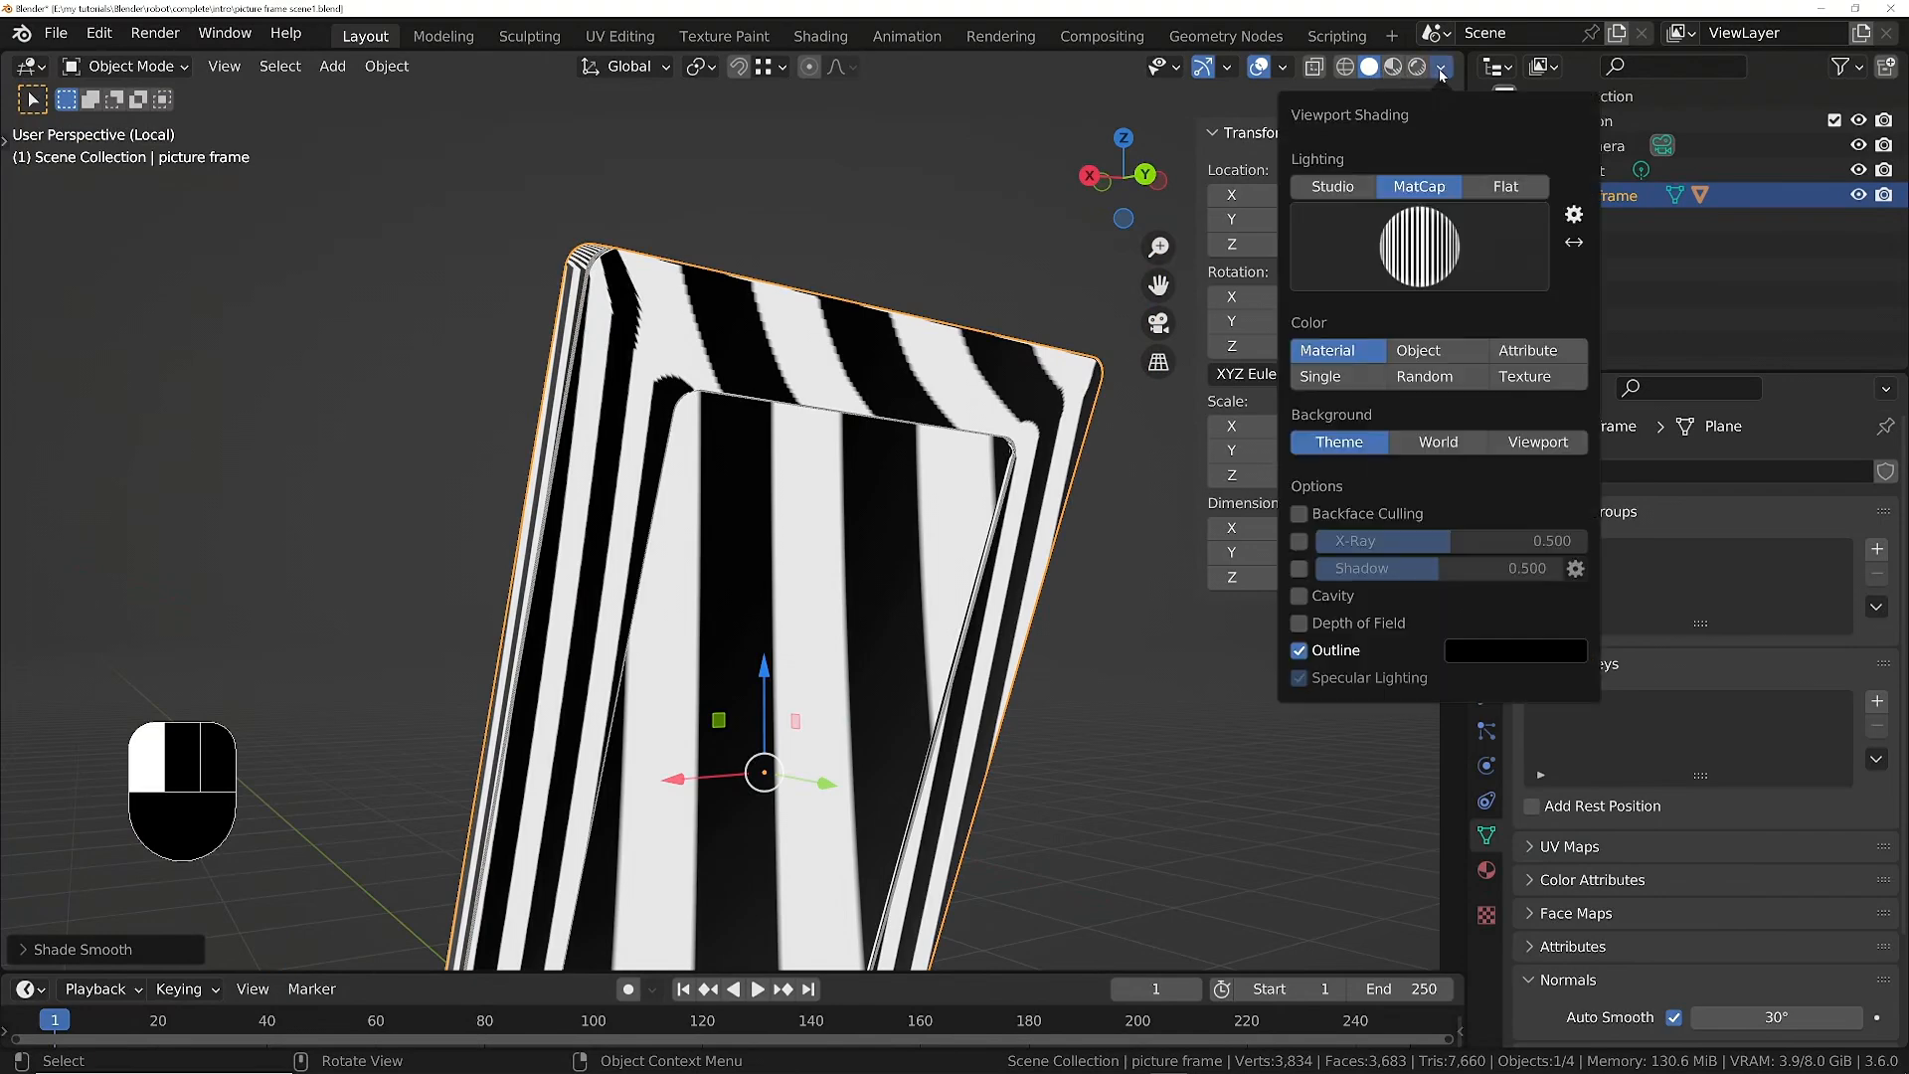
click(1333, 186)
In Edit Mode, add a loop cut around the frame's back face and slide it against the inner edge.
key(Tab)
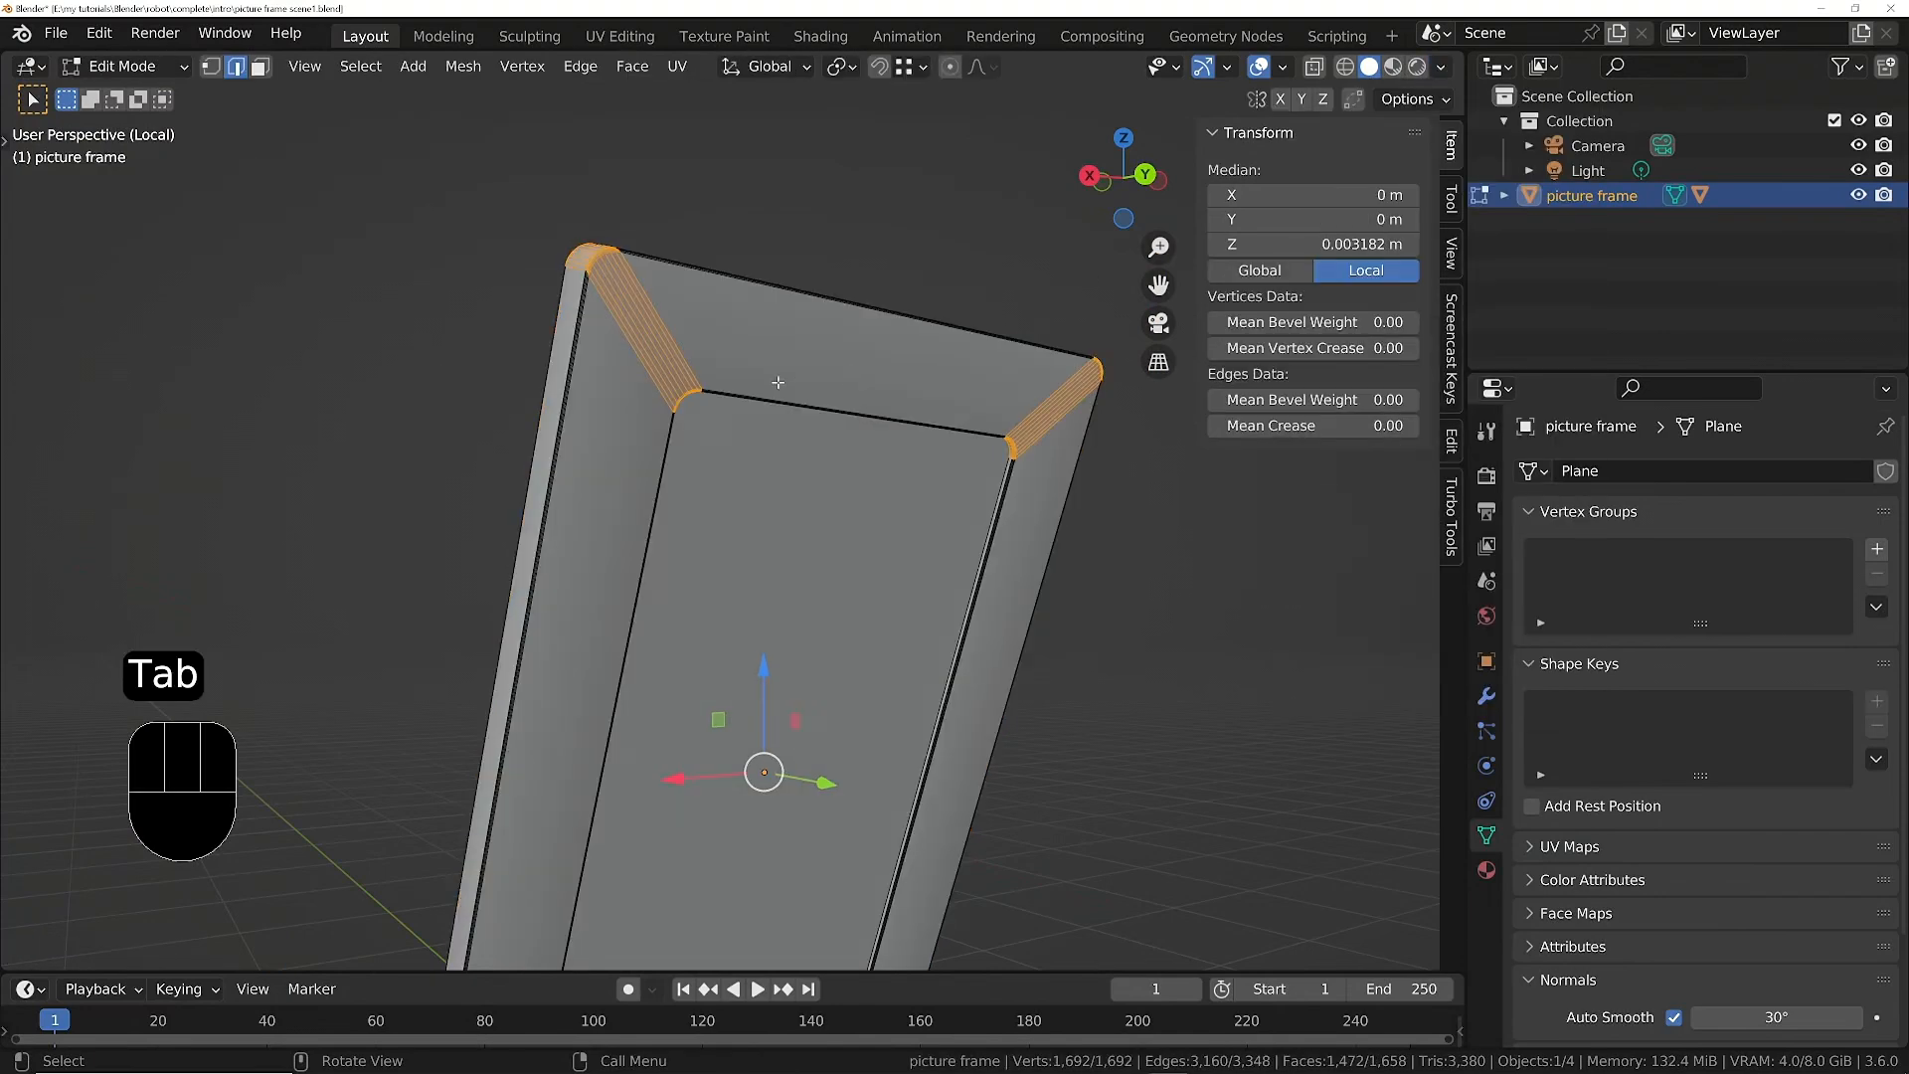
scroll(691, 383, up, 3)
scroll(692, 383, up, 2)
mouse_move(691, 383)
ctrl+middle_down()
mouse_move(652, 329)
mouse_move(747, 342)
mouse_move(666, 368)
ctrl+middle_up()
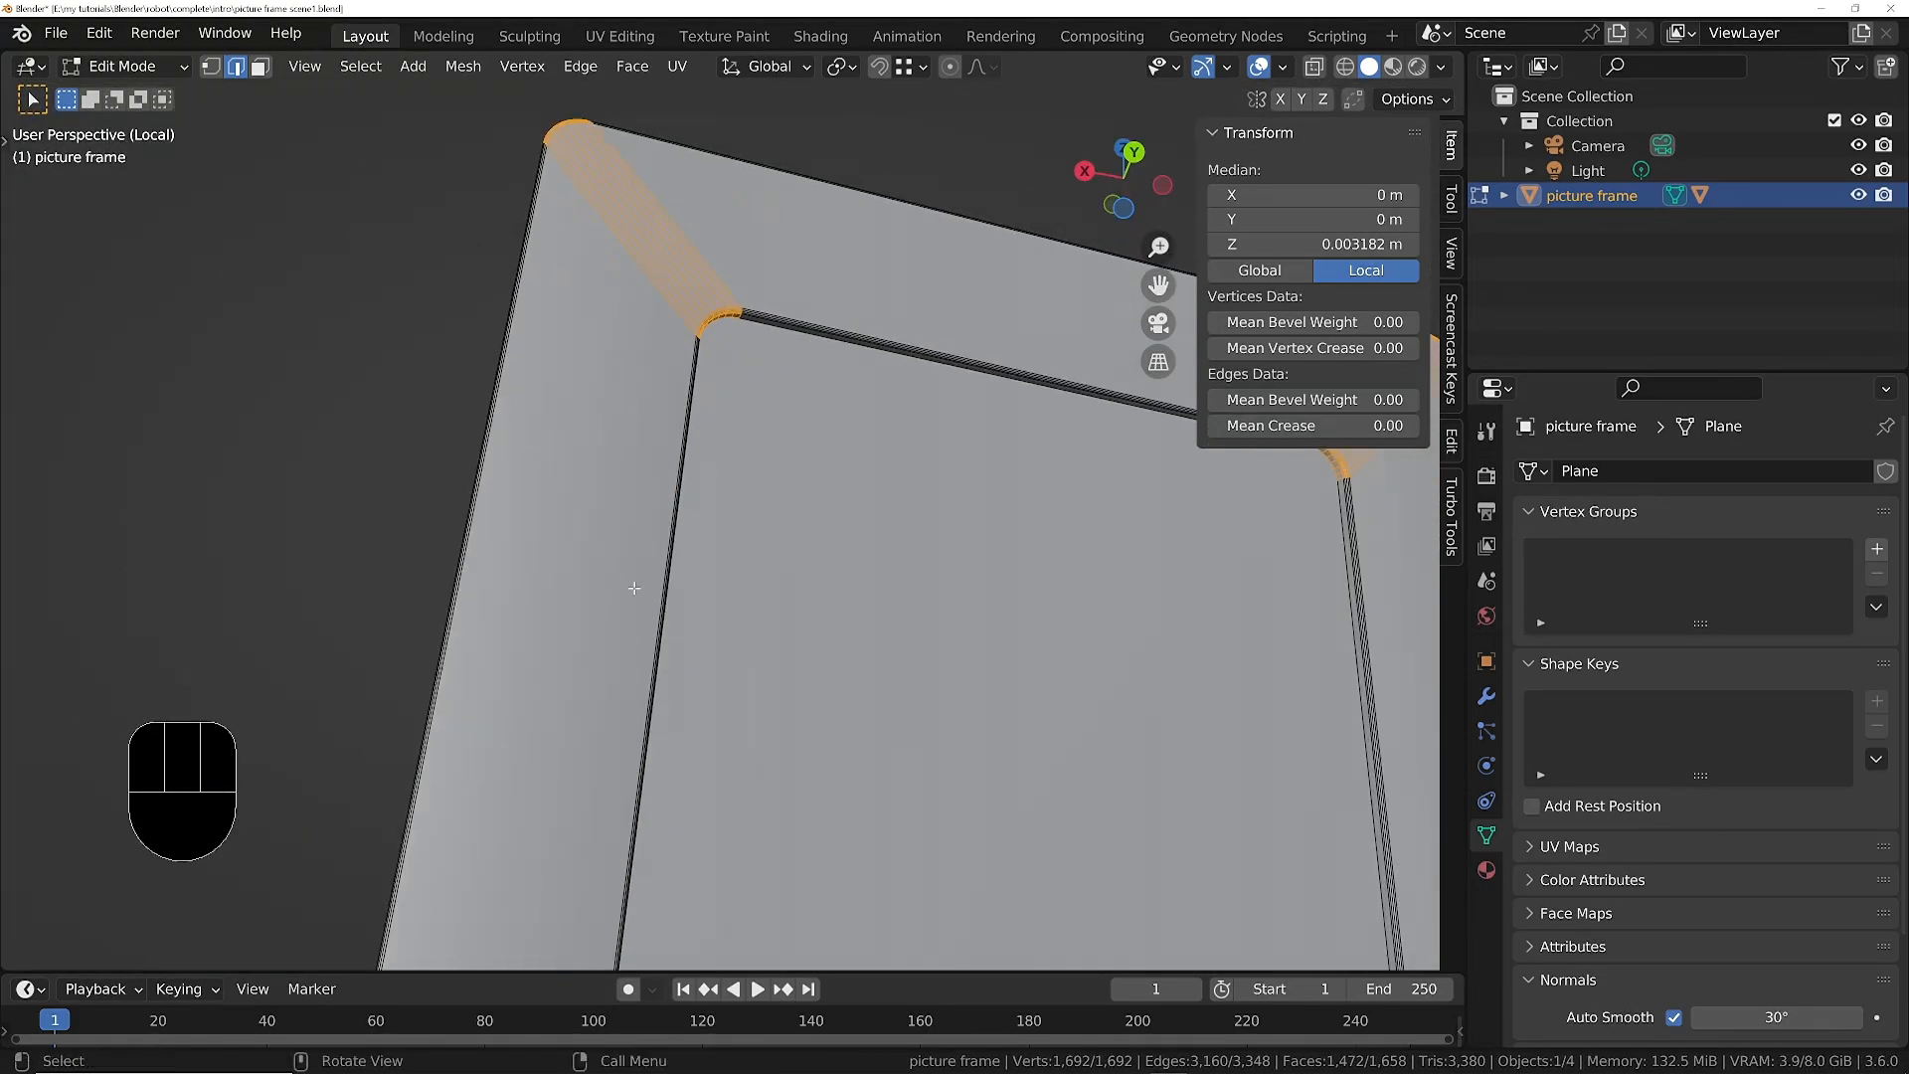
scroll(733, 343, up, 4)
middle_drag(733, 348, 805, 386)
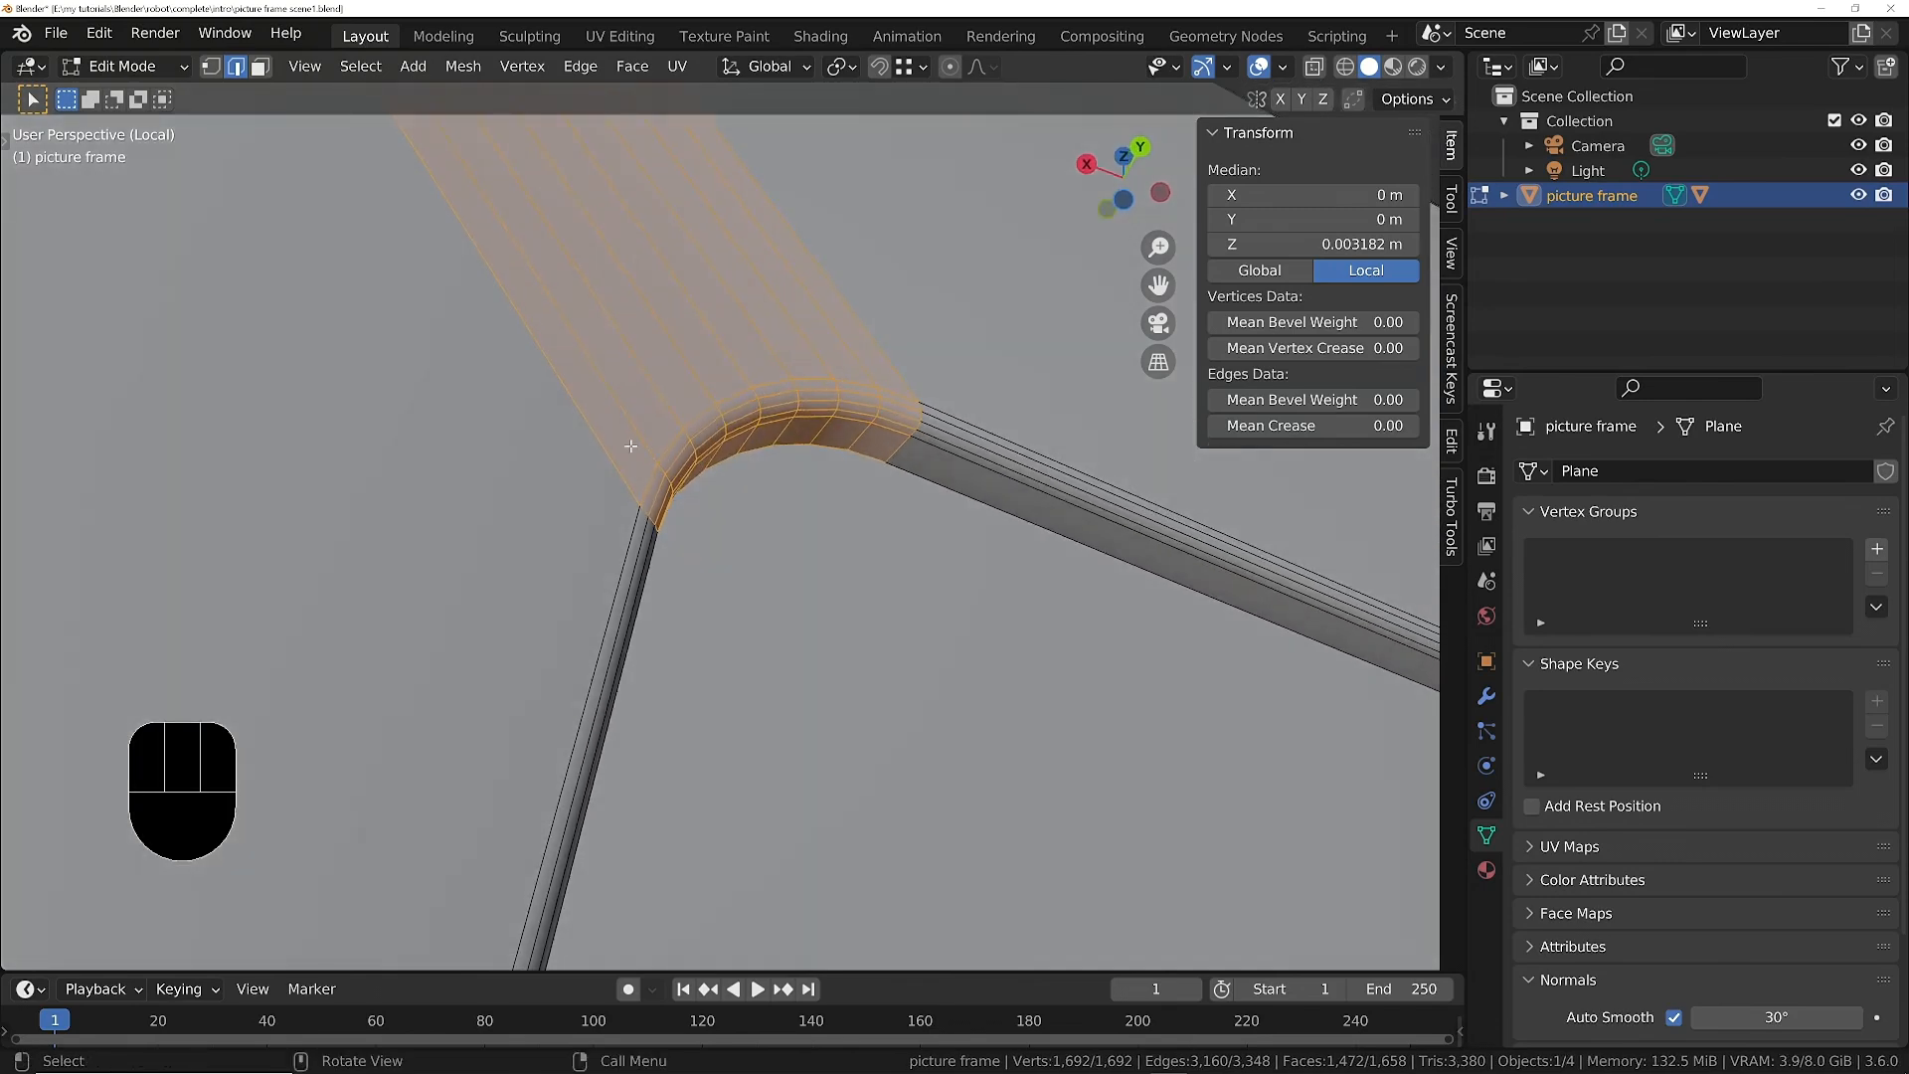
scroll(631, 447, down, 8)
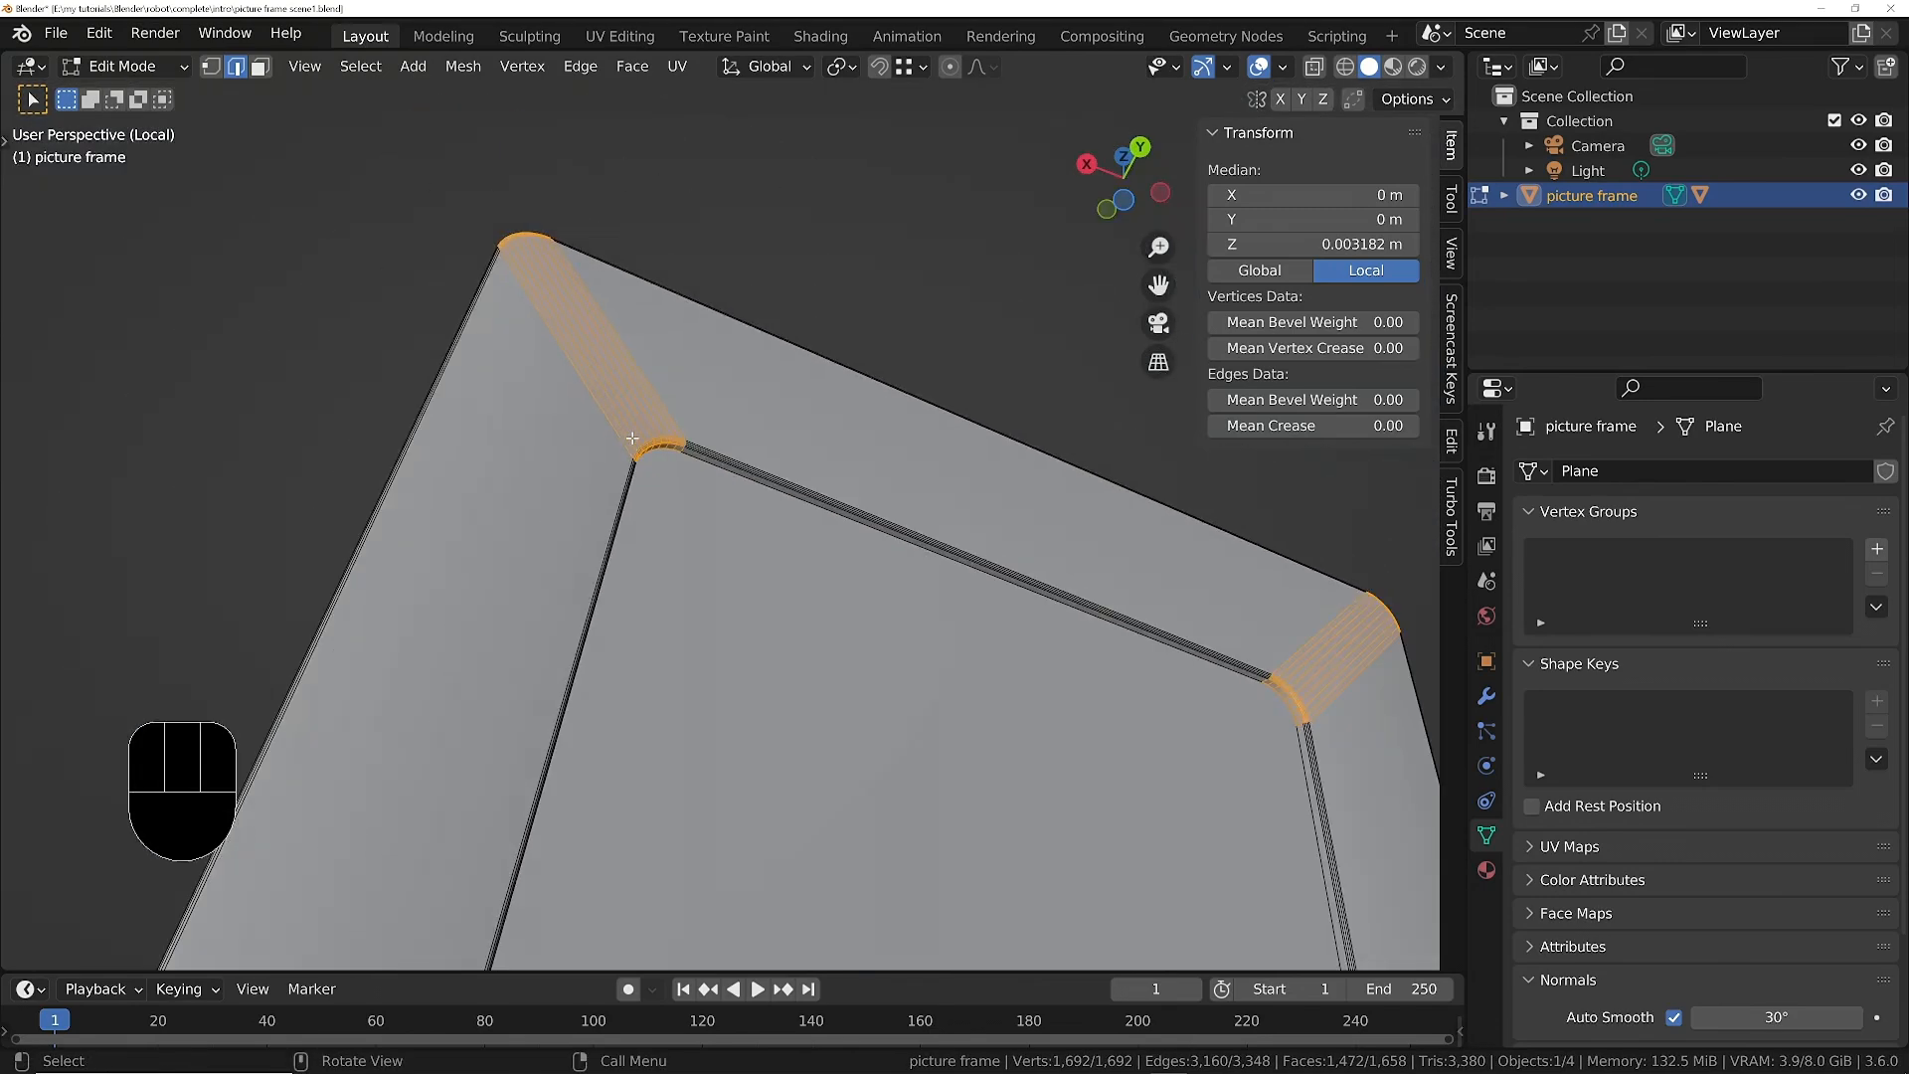
key(ctrl+r)
click(632, 403)
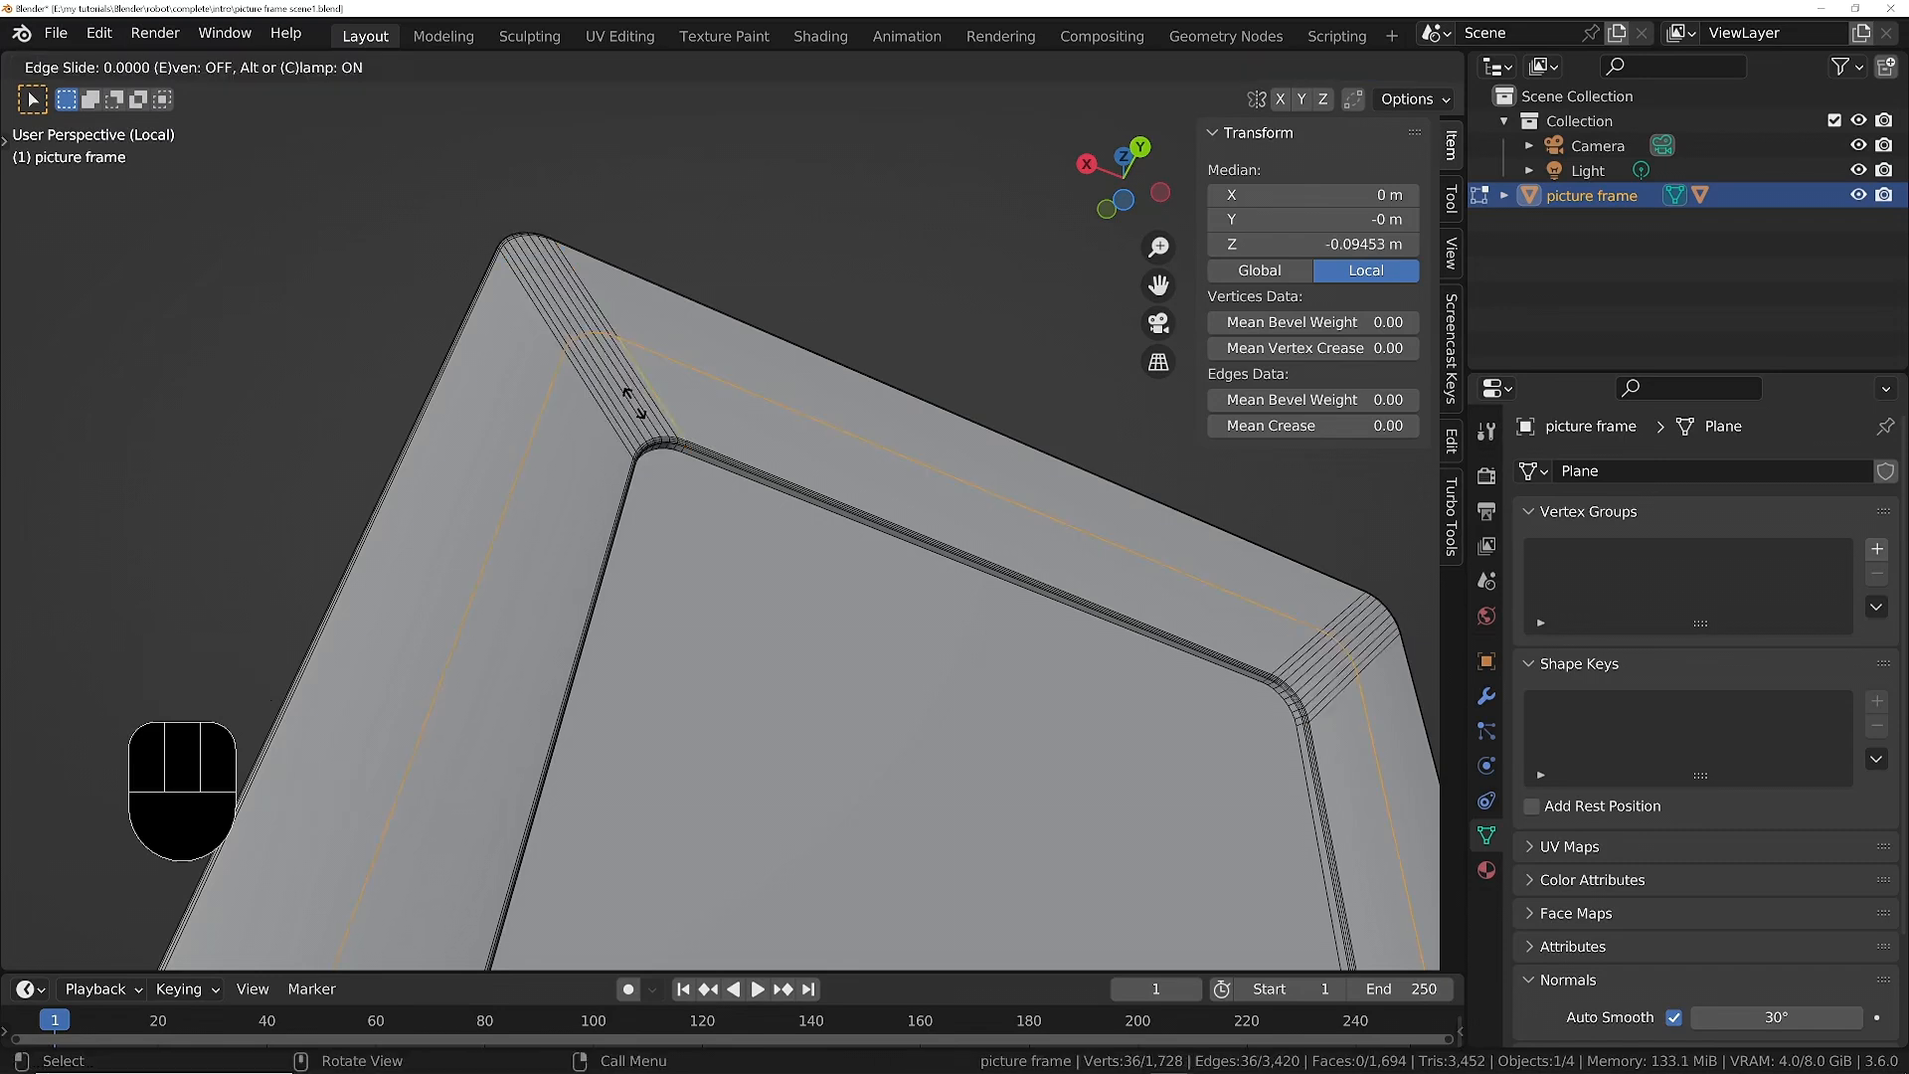
click(709, 492)
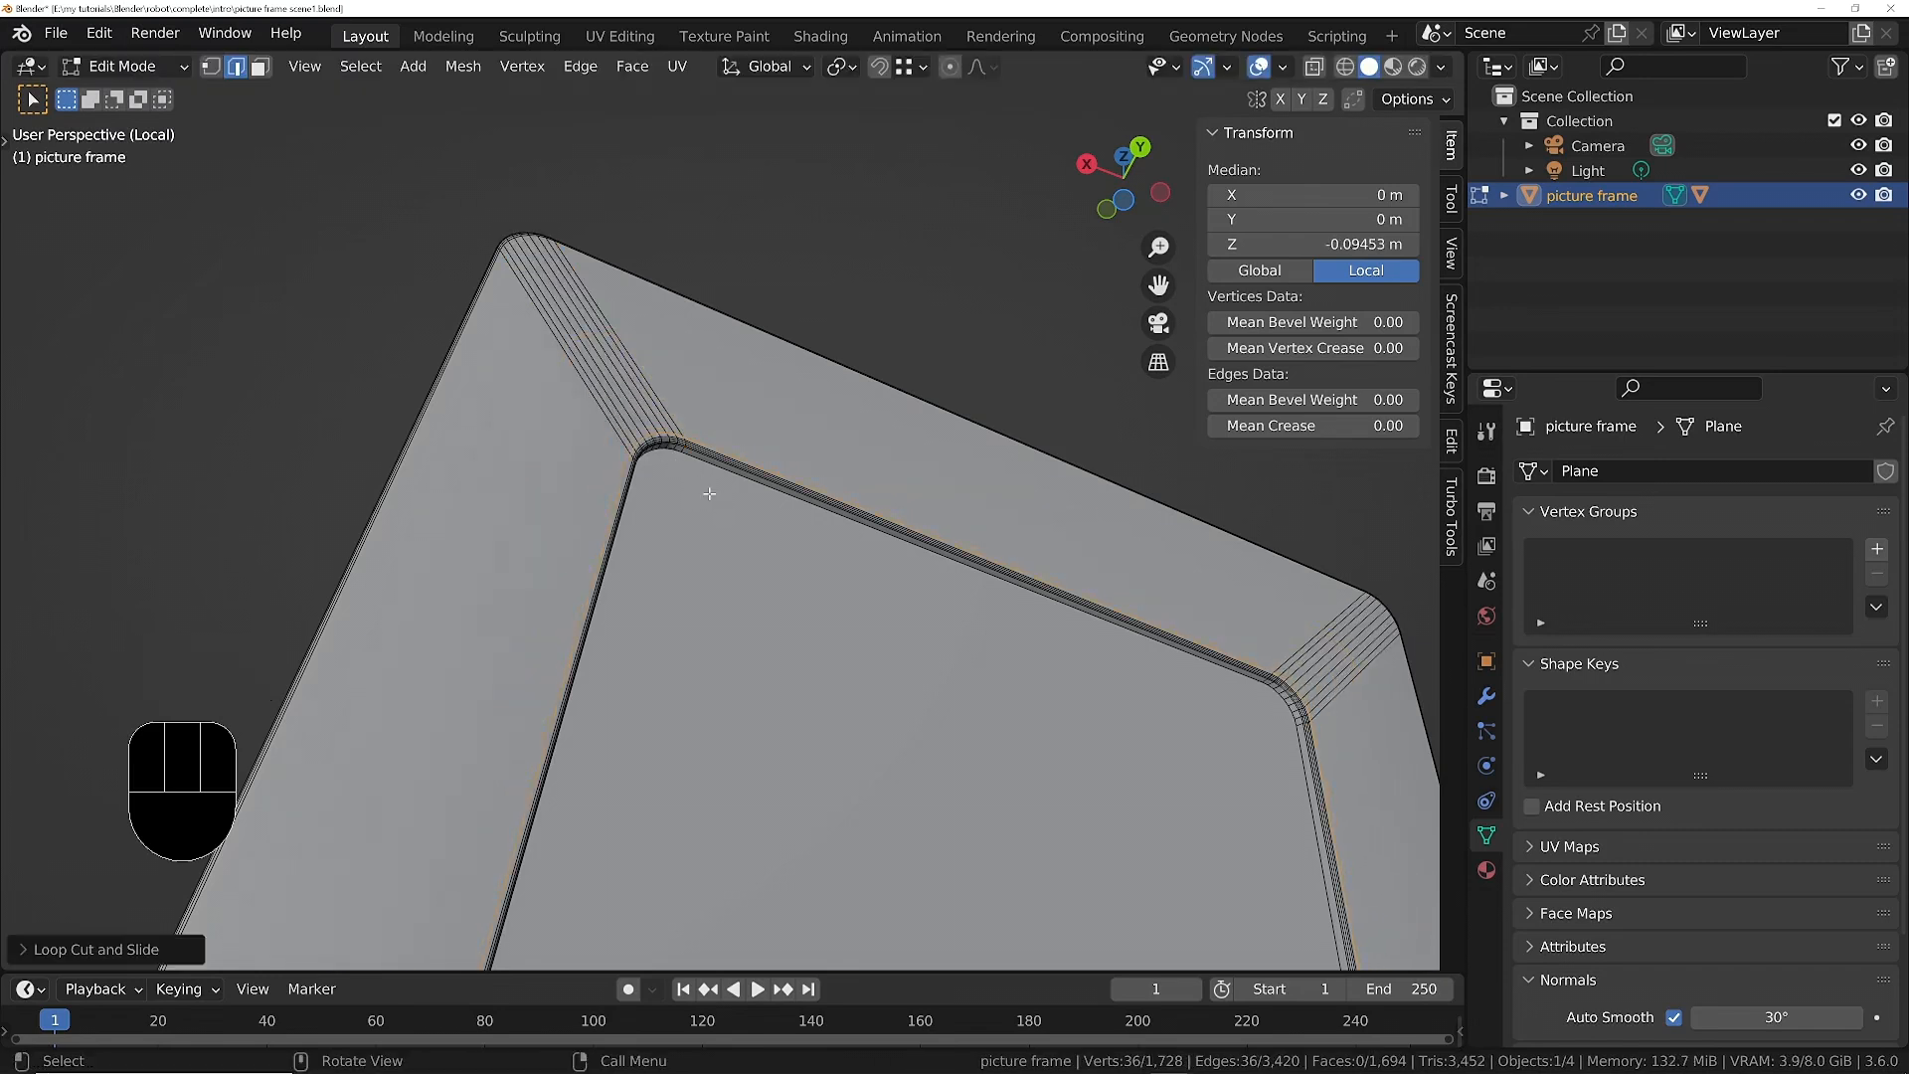
Add a second loop cut around the frame's back face and slide it against the outer edge.
key(ctrl+r)
click(551, 295)
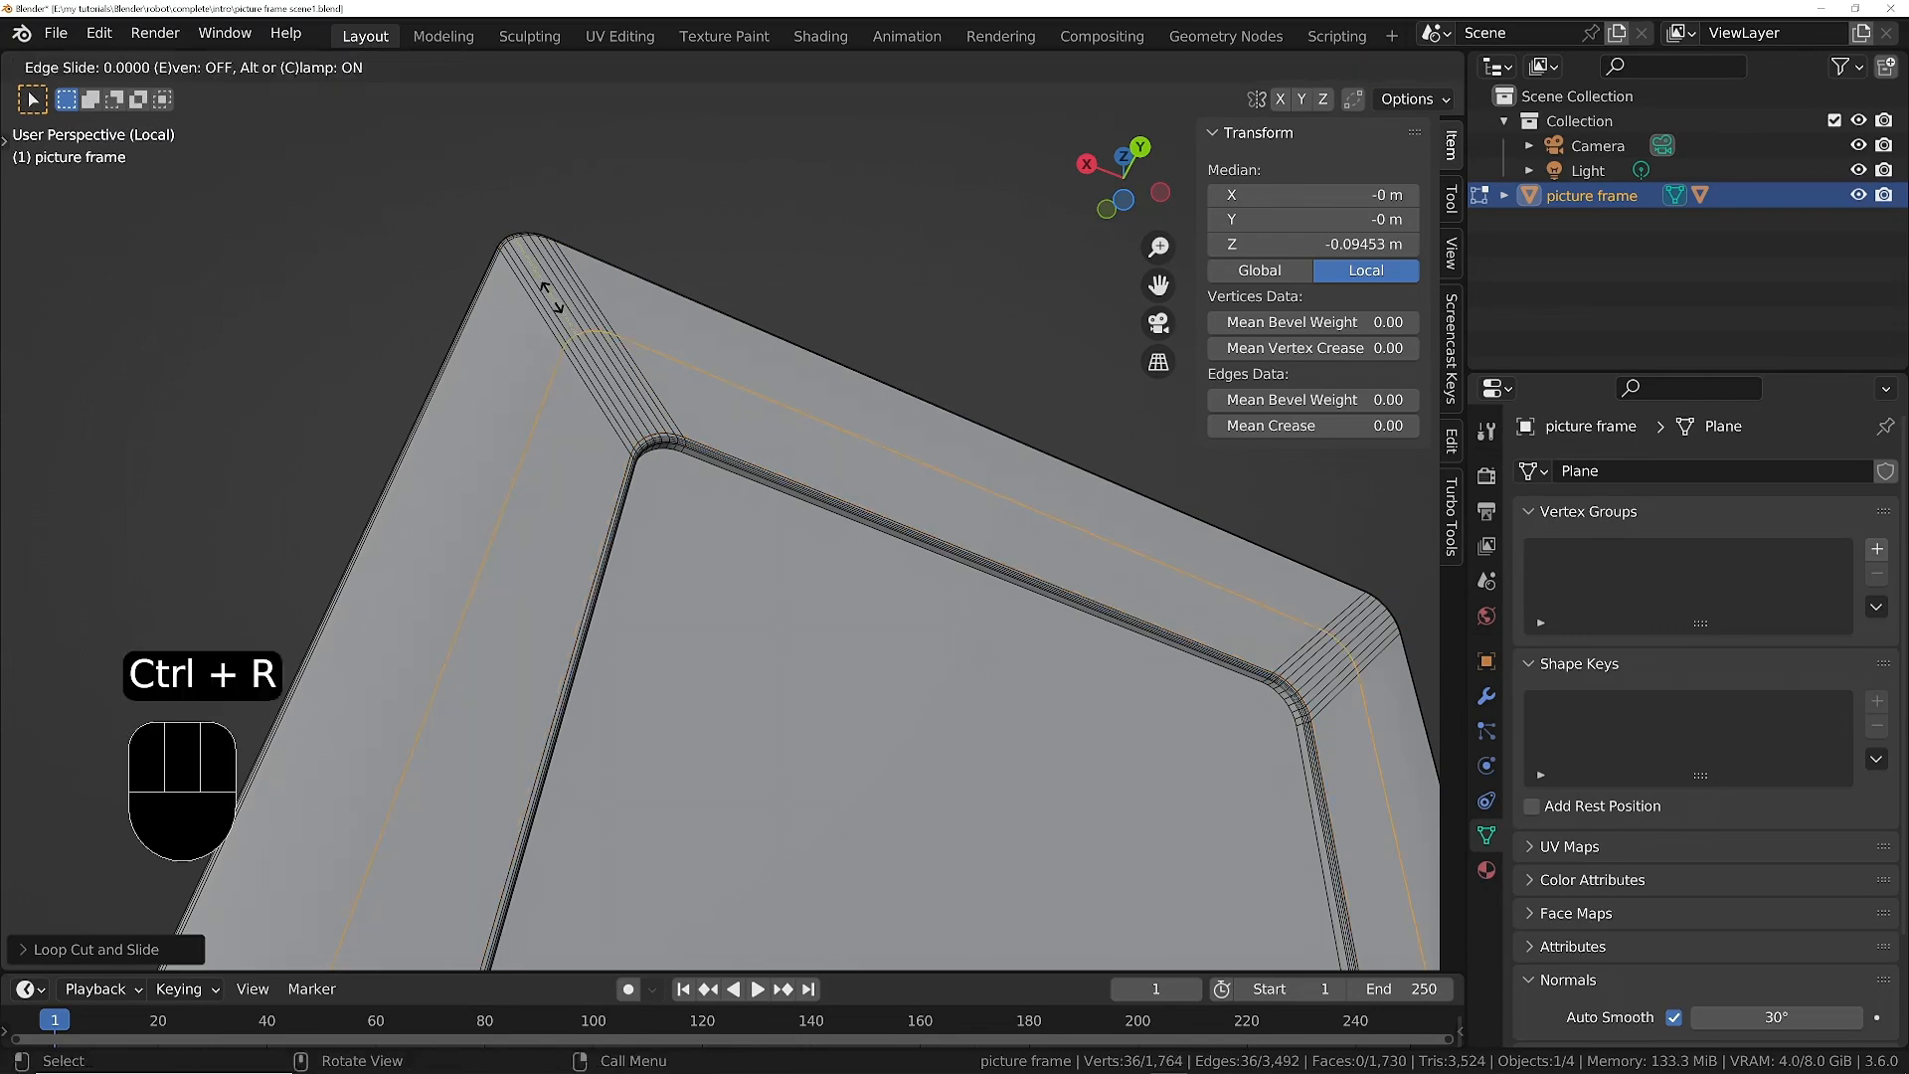
click(509, 186)
middle_drag(509, 186, 609, 318)
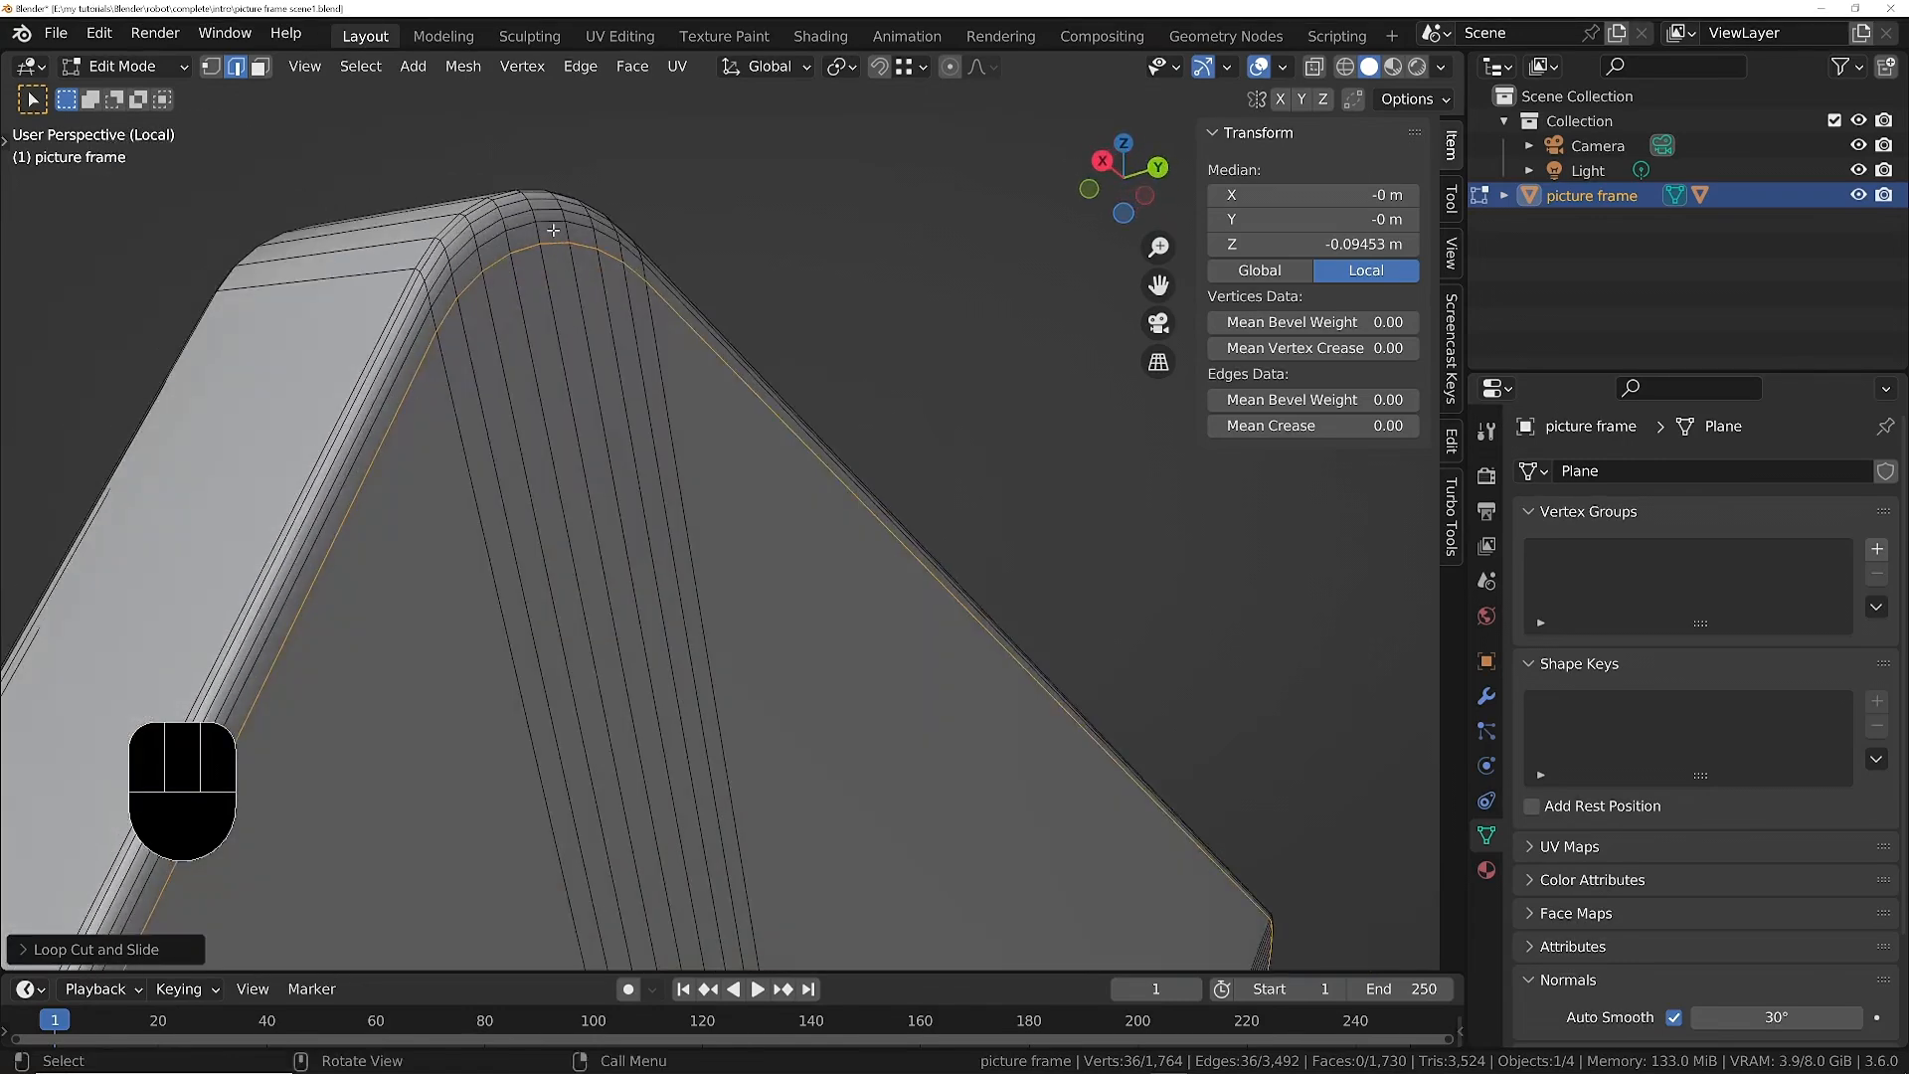
middle_drag(553, 230, 690, 486)
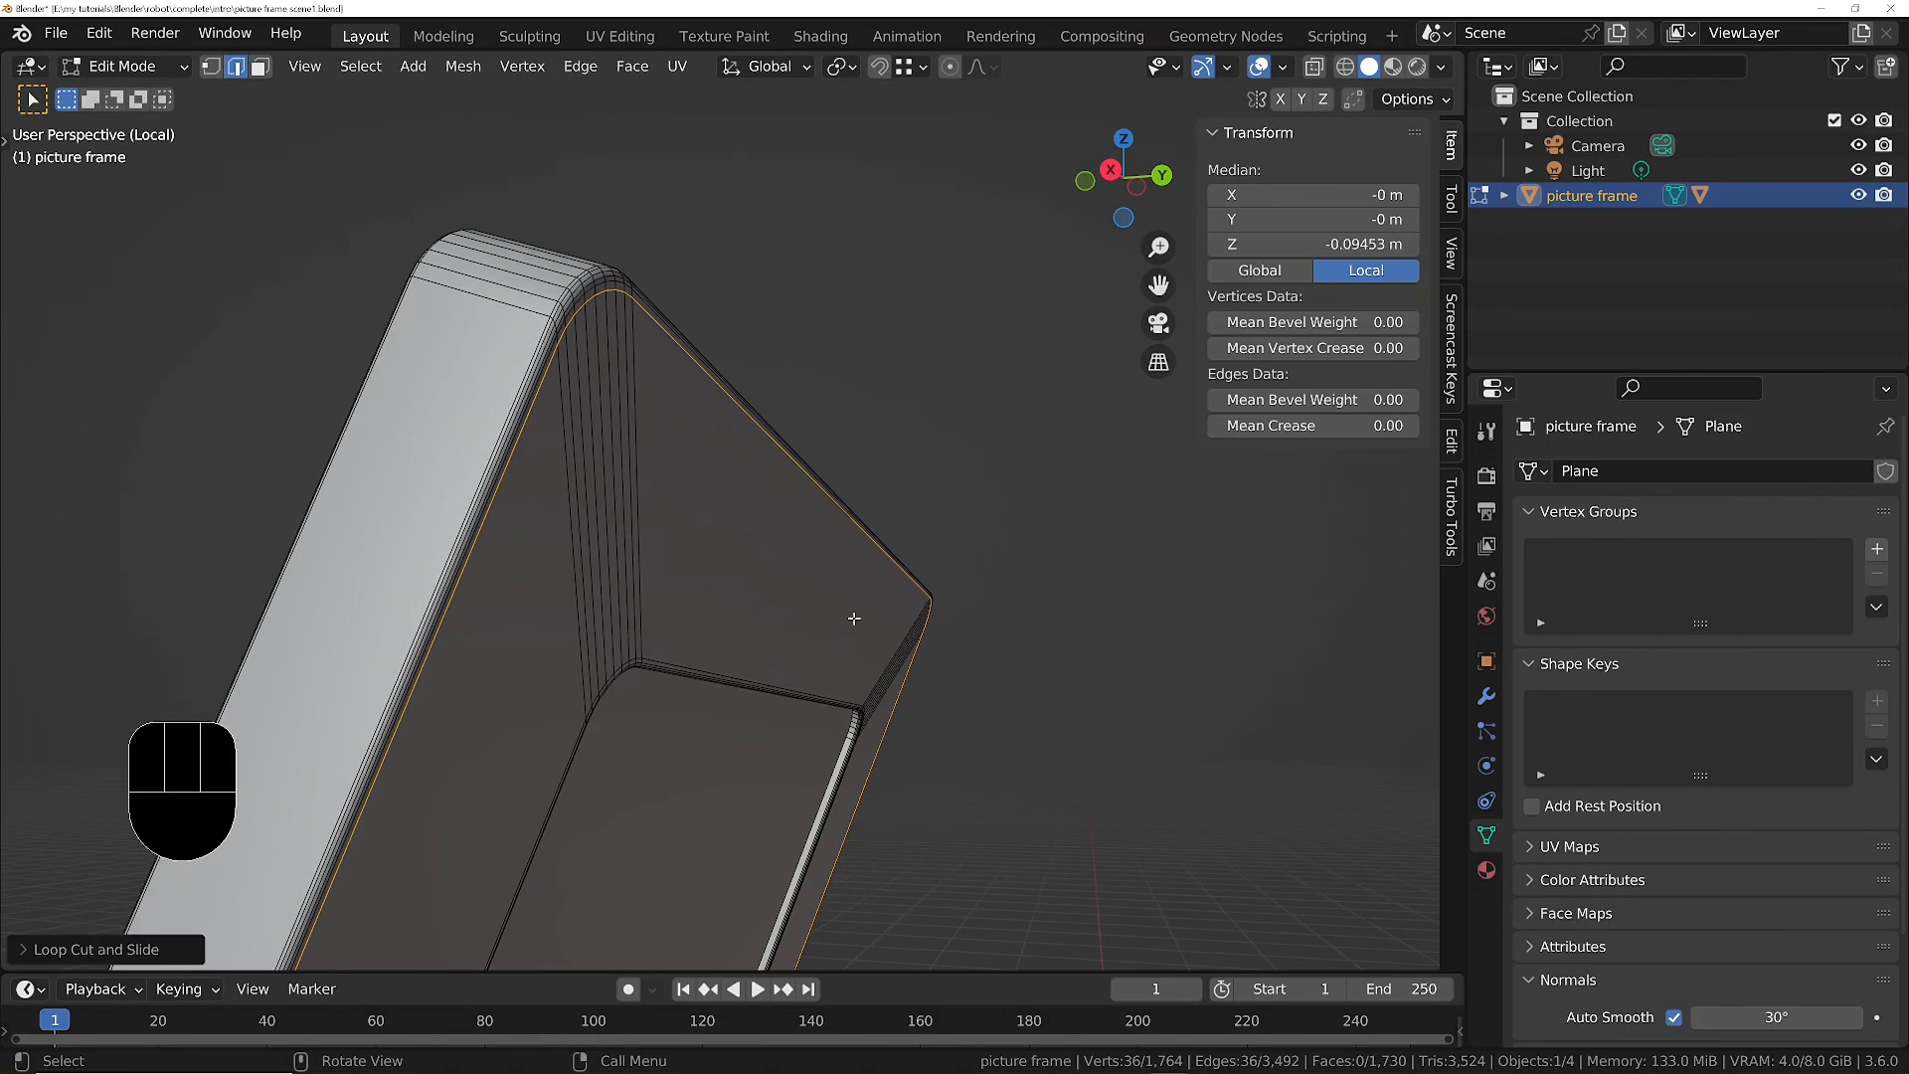
Add a loop cut around the outermost strip on the frame's front and slide it close to the outer edge.
key(Tab)
middle_drag(809, 594, 1132, 676)
key(Tab)
scroll(989, 323, up, 5)
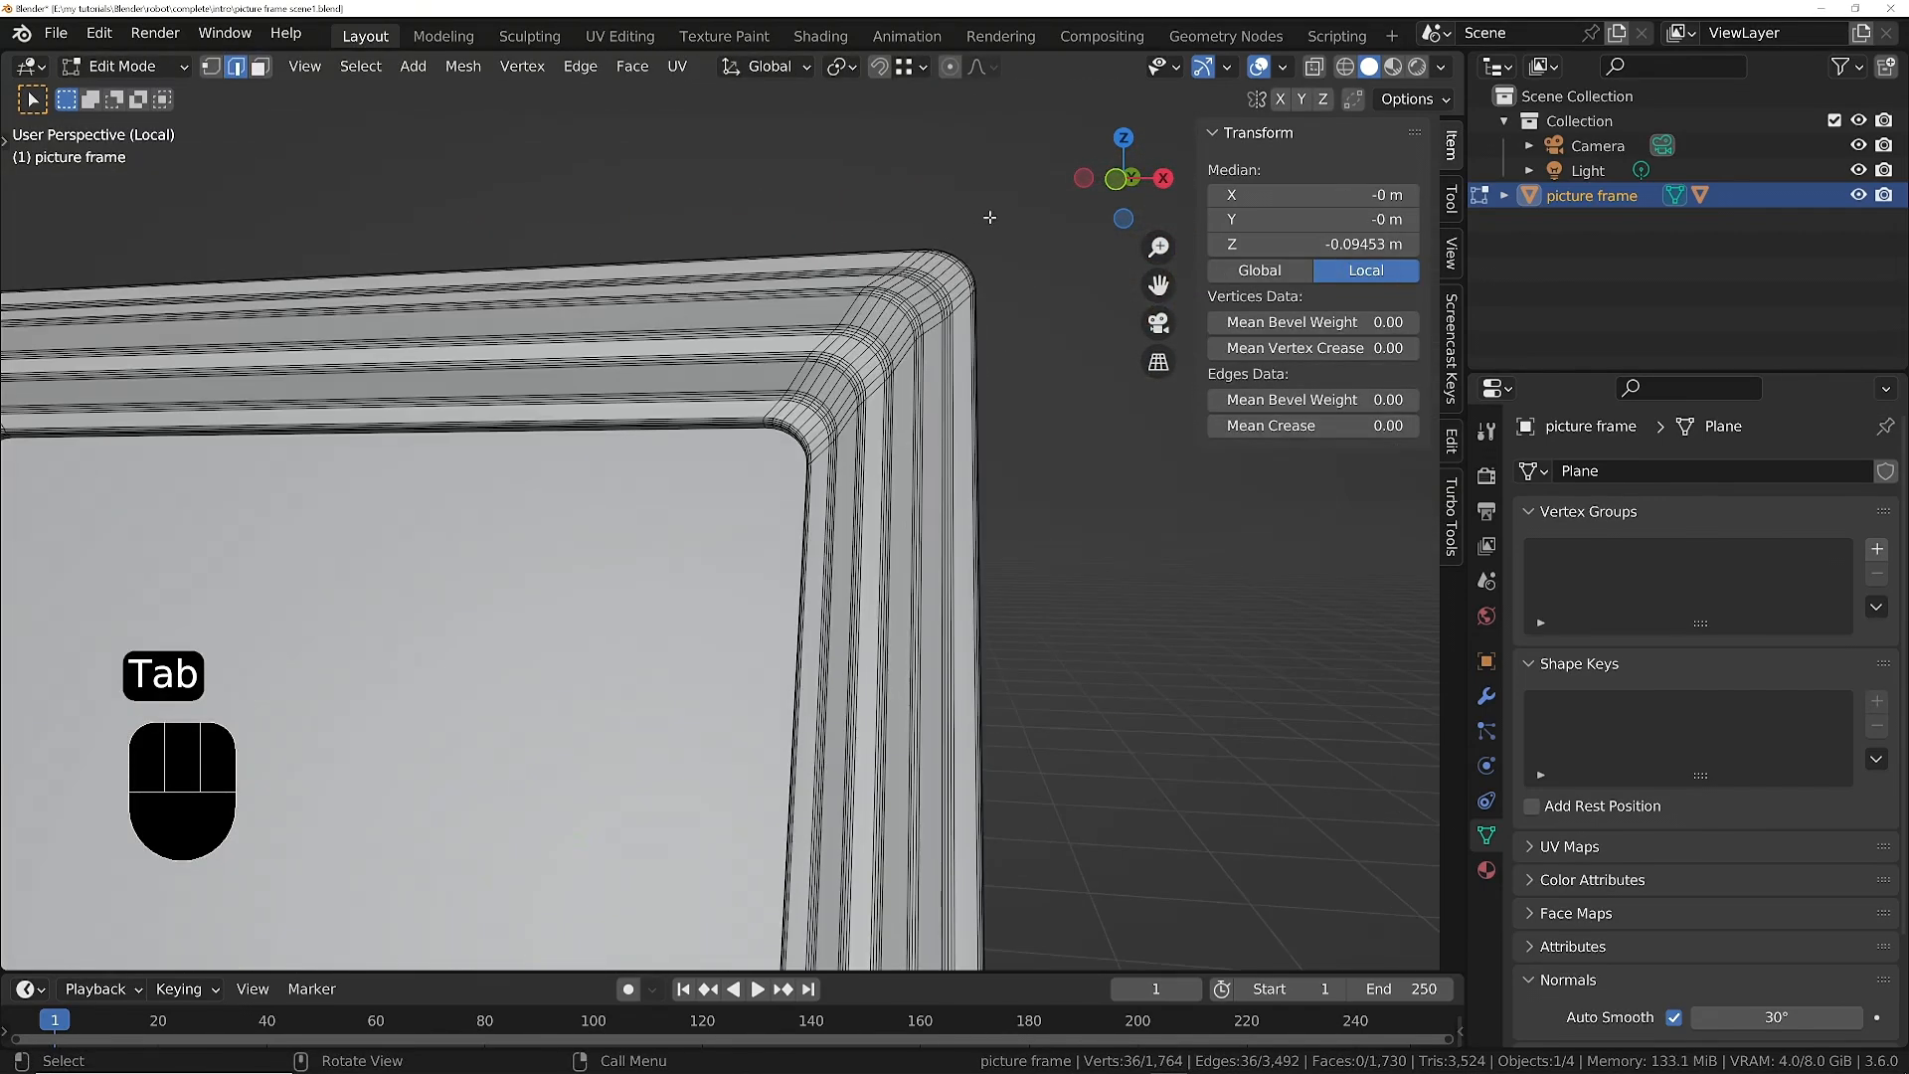
middle_drag(990, 323, 959, 373)
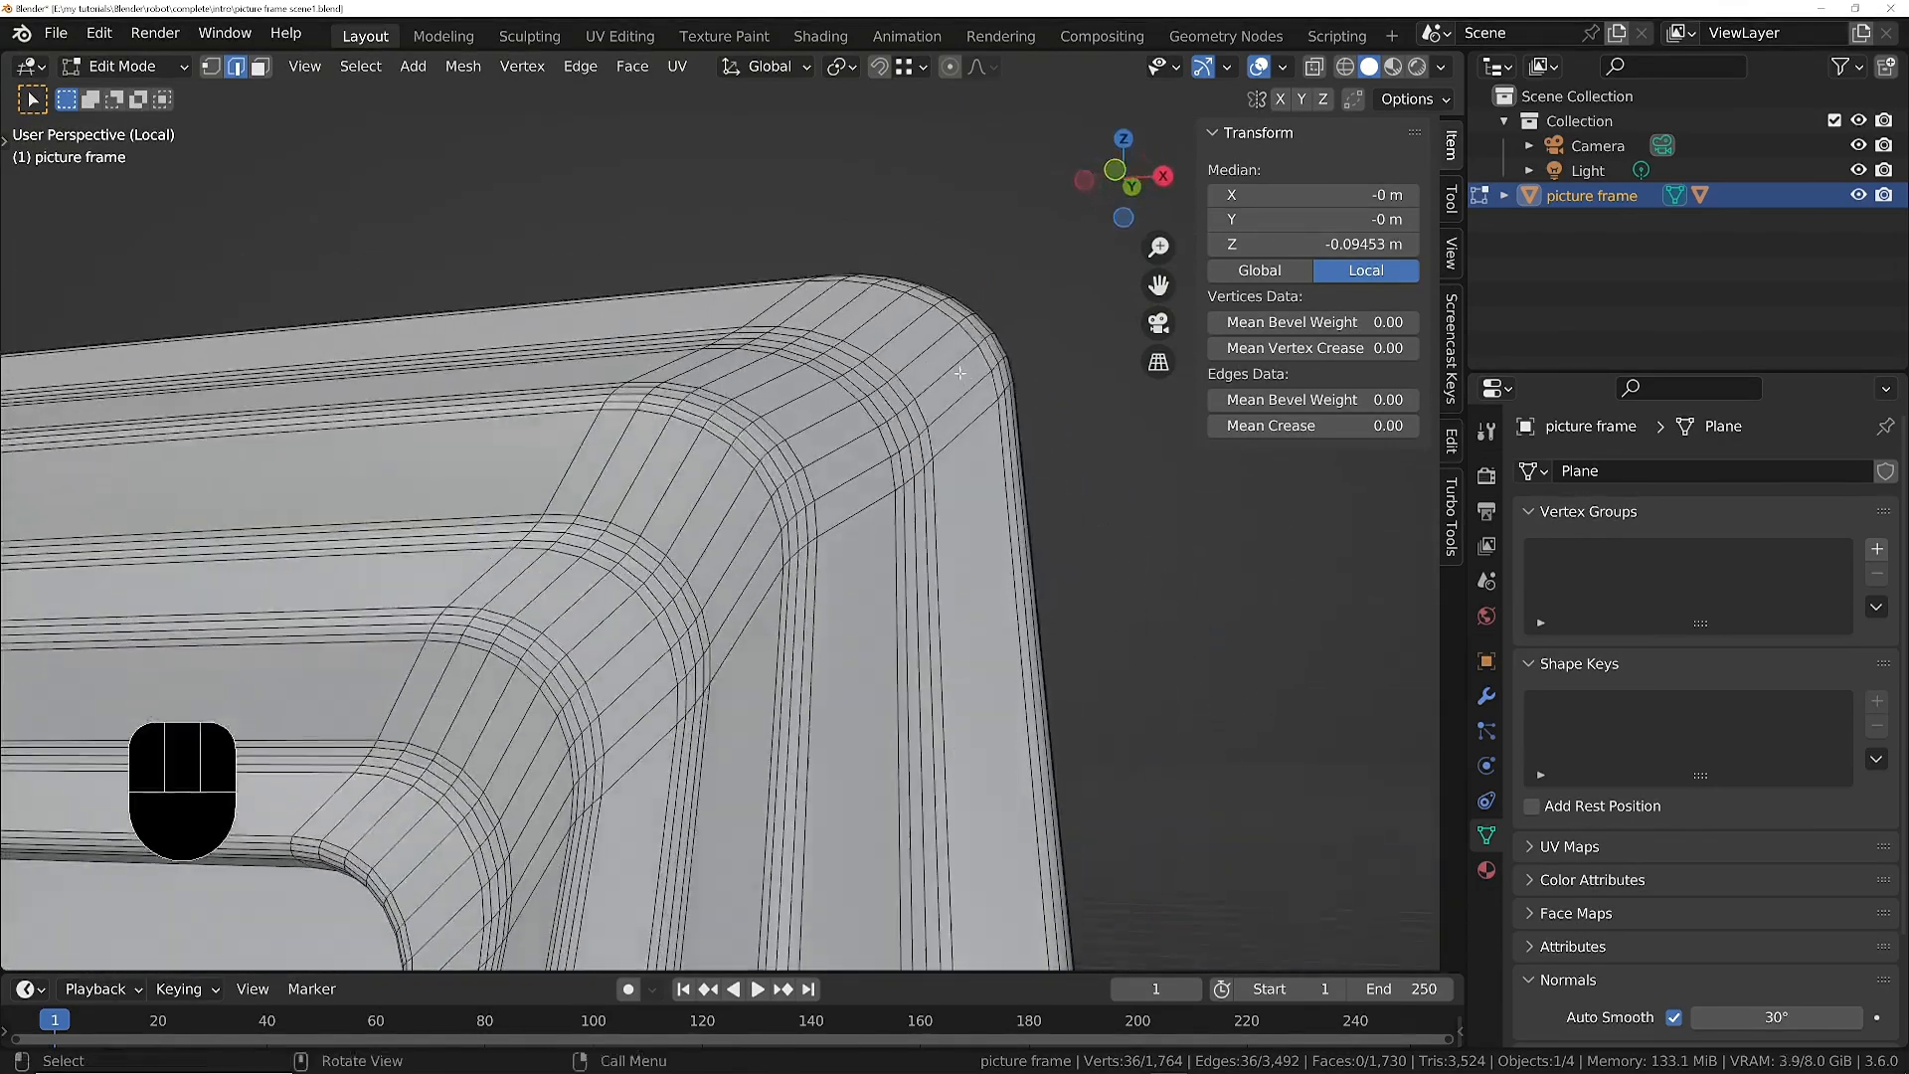
key(ctrl+r)
click(967, 388)
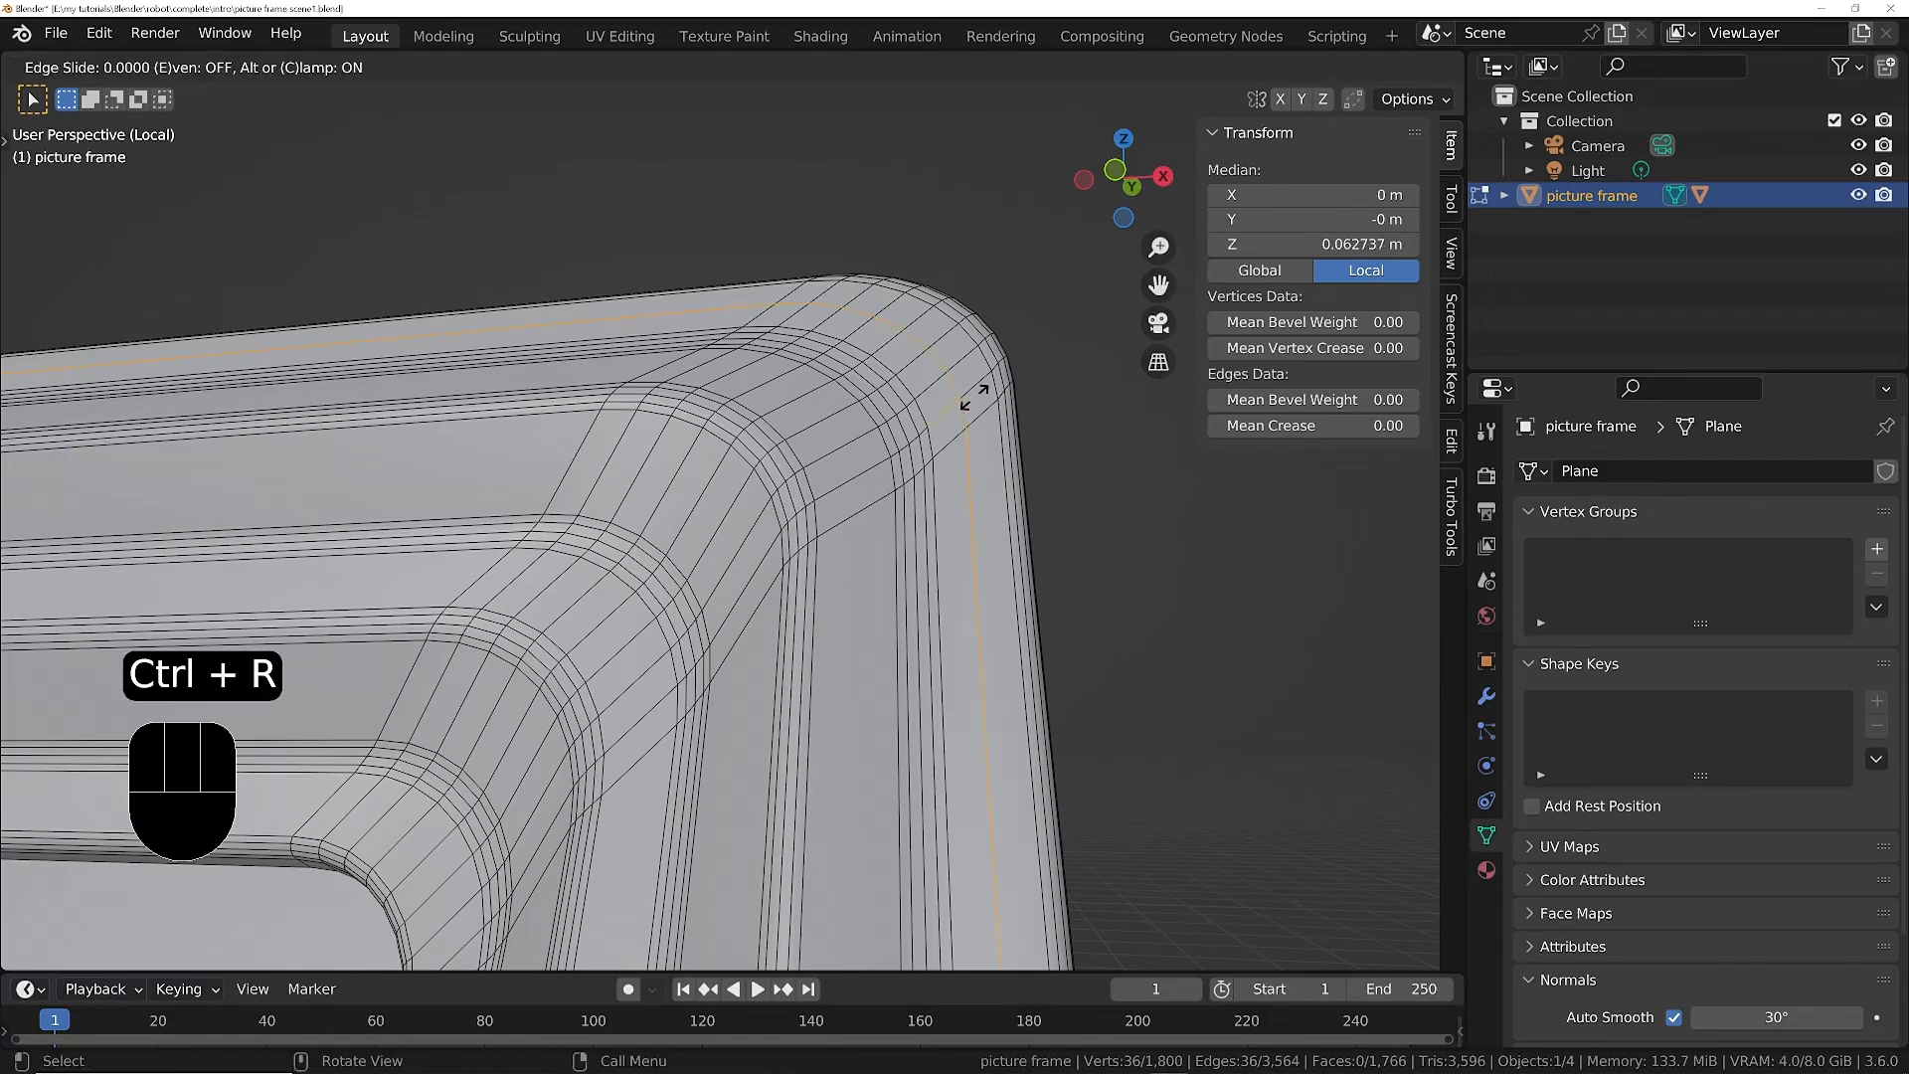
click(991, 390)
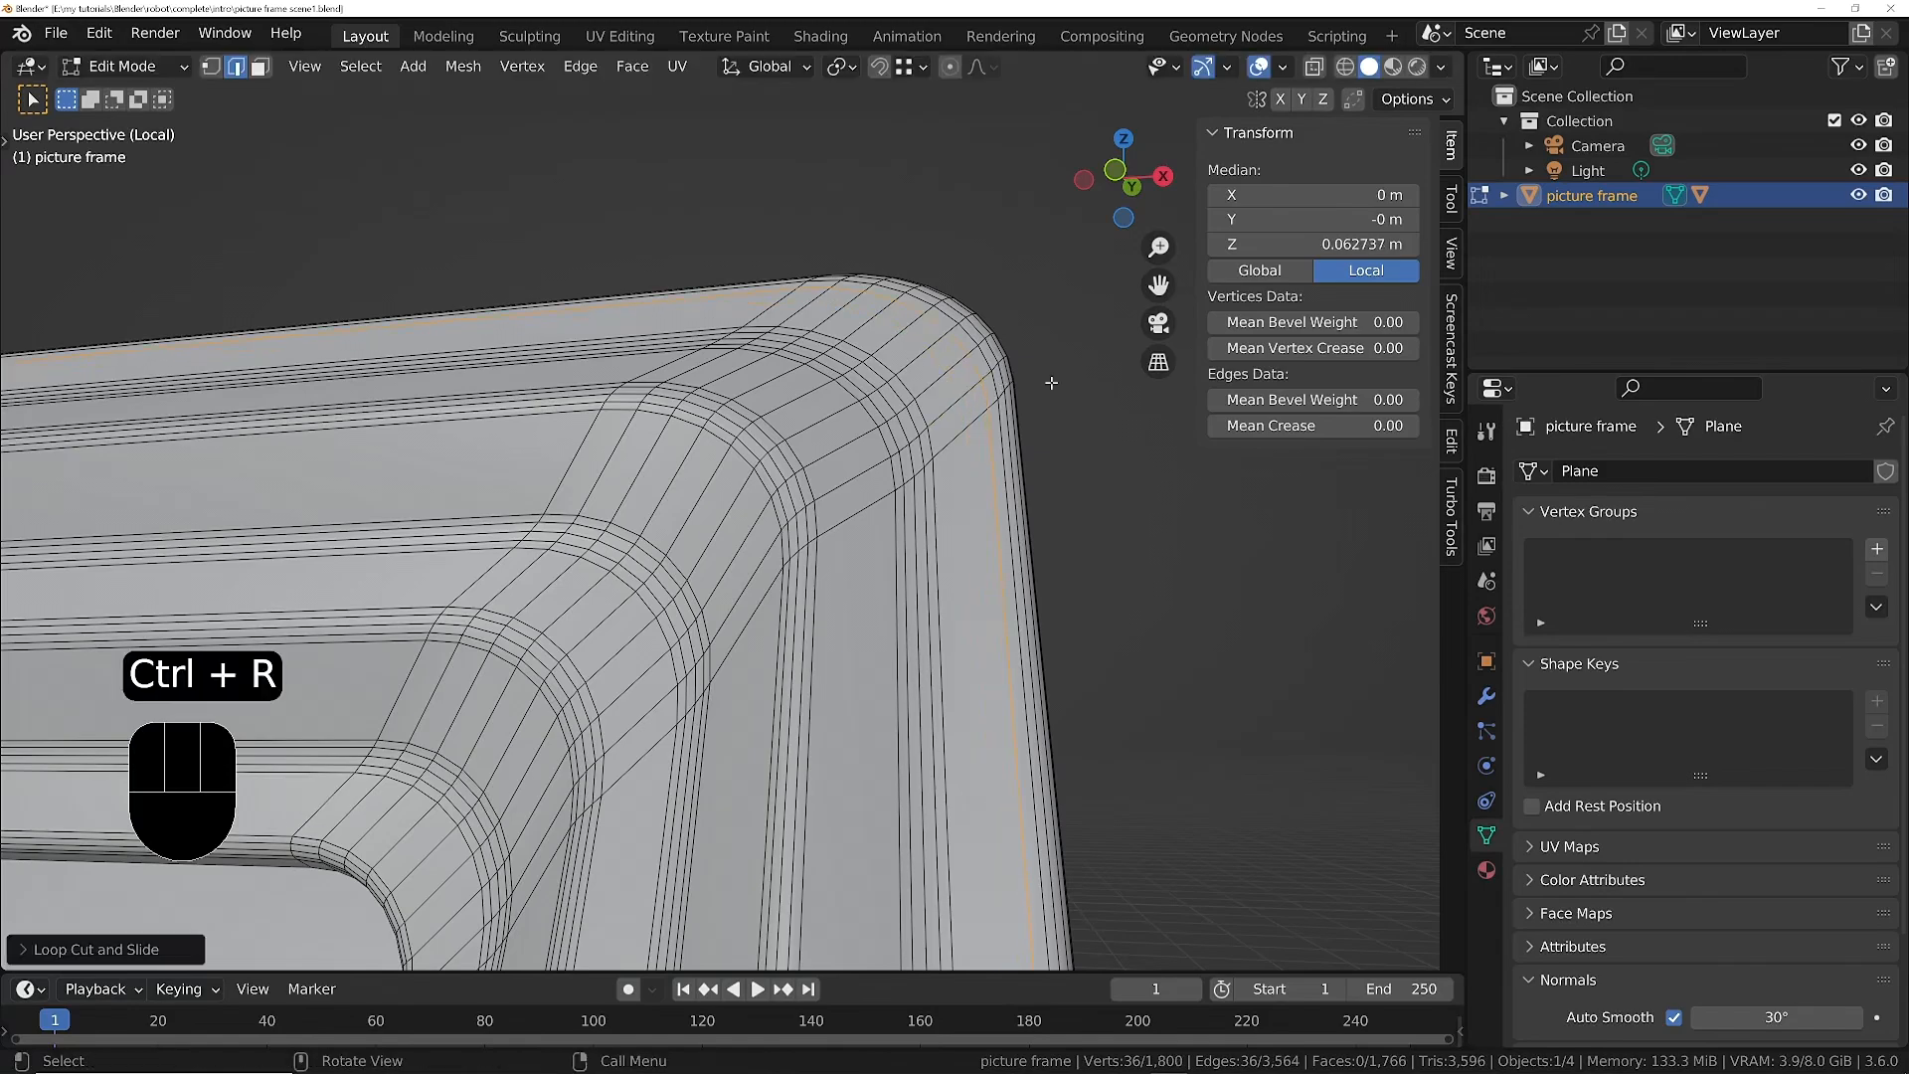
Return to Object Mode and show the whole frame with MatCap lighting to check the front's shading.
middle_drag(991, 391, 756, 418)
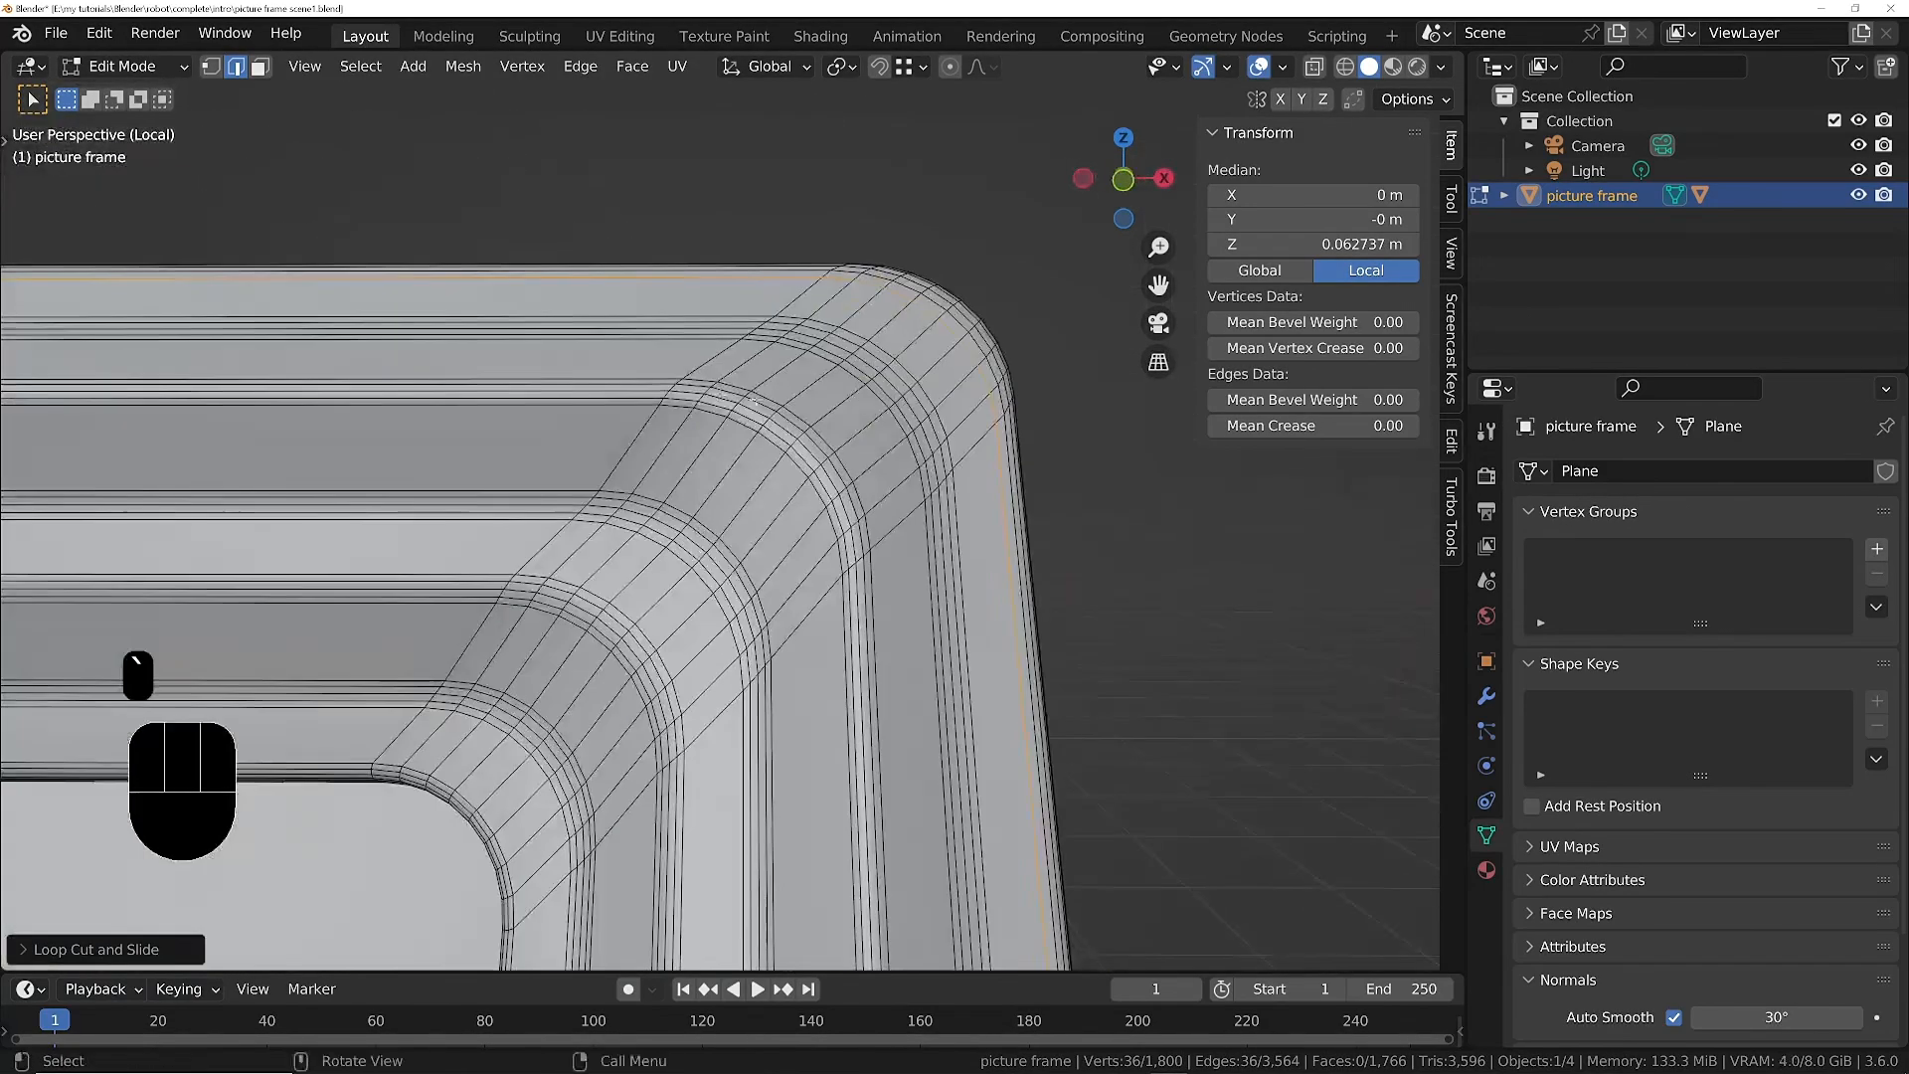
key(Tab)
scroll(835, 418, down, 8)
middle_drag(875, 517, 909, 592)
click(1443, 66)
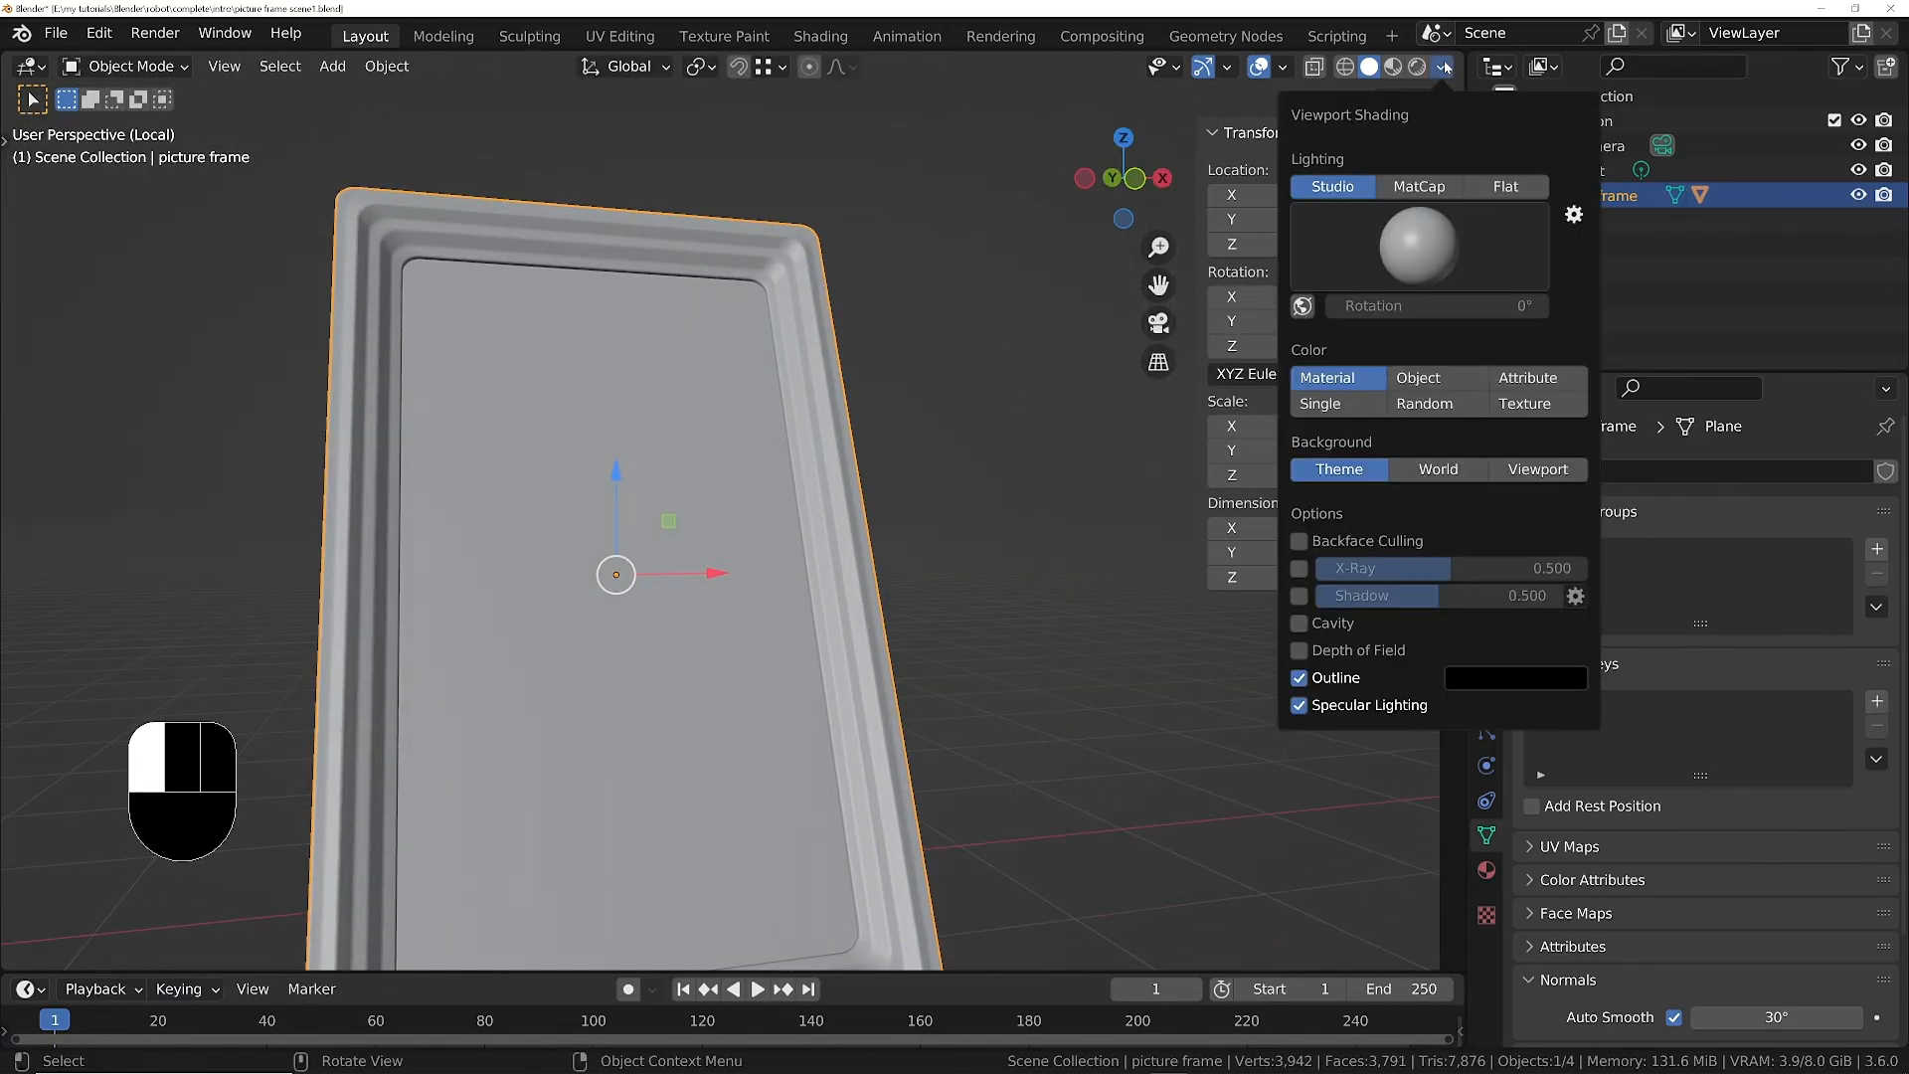
click(1419, 186)
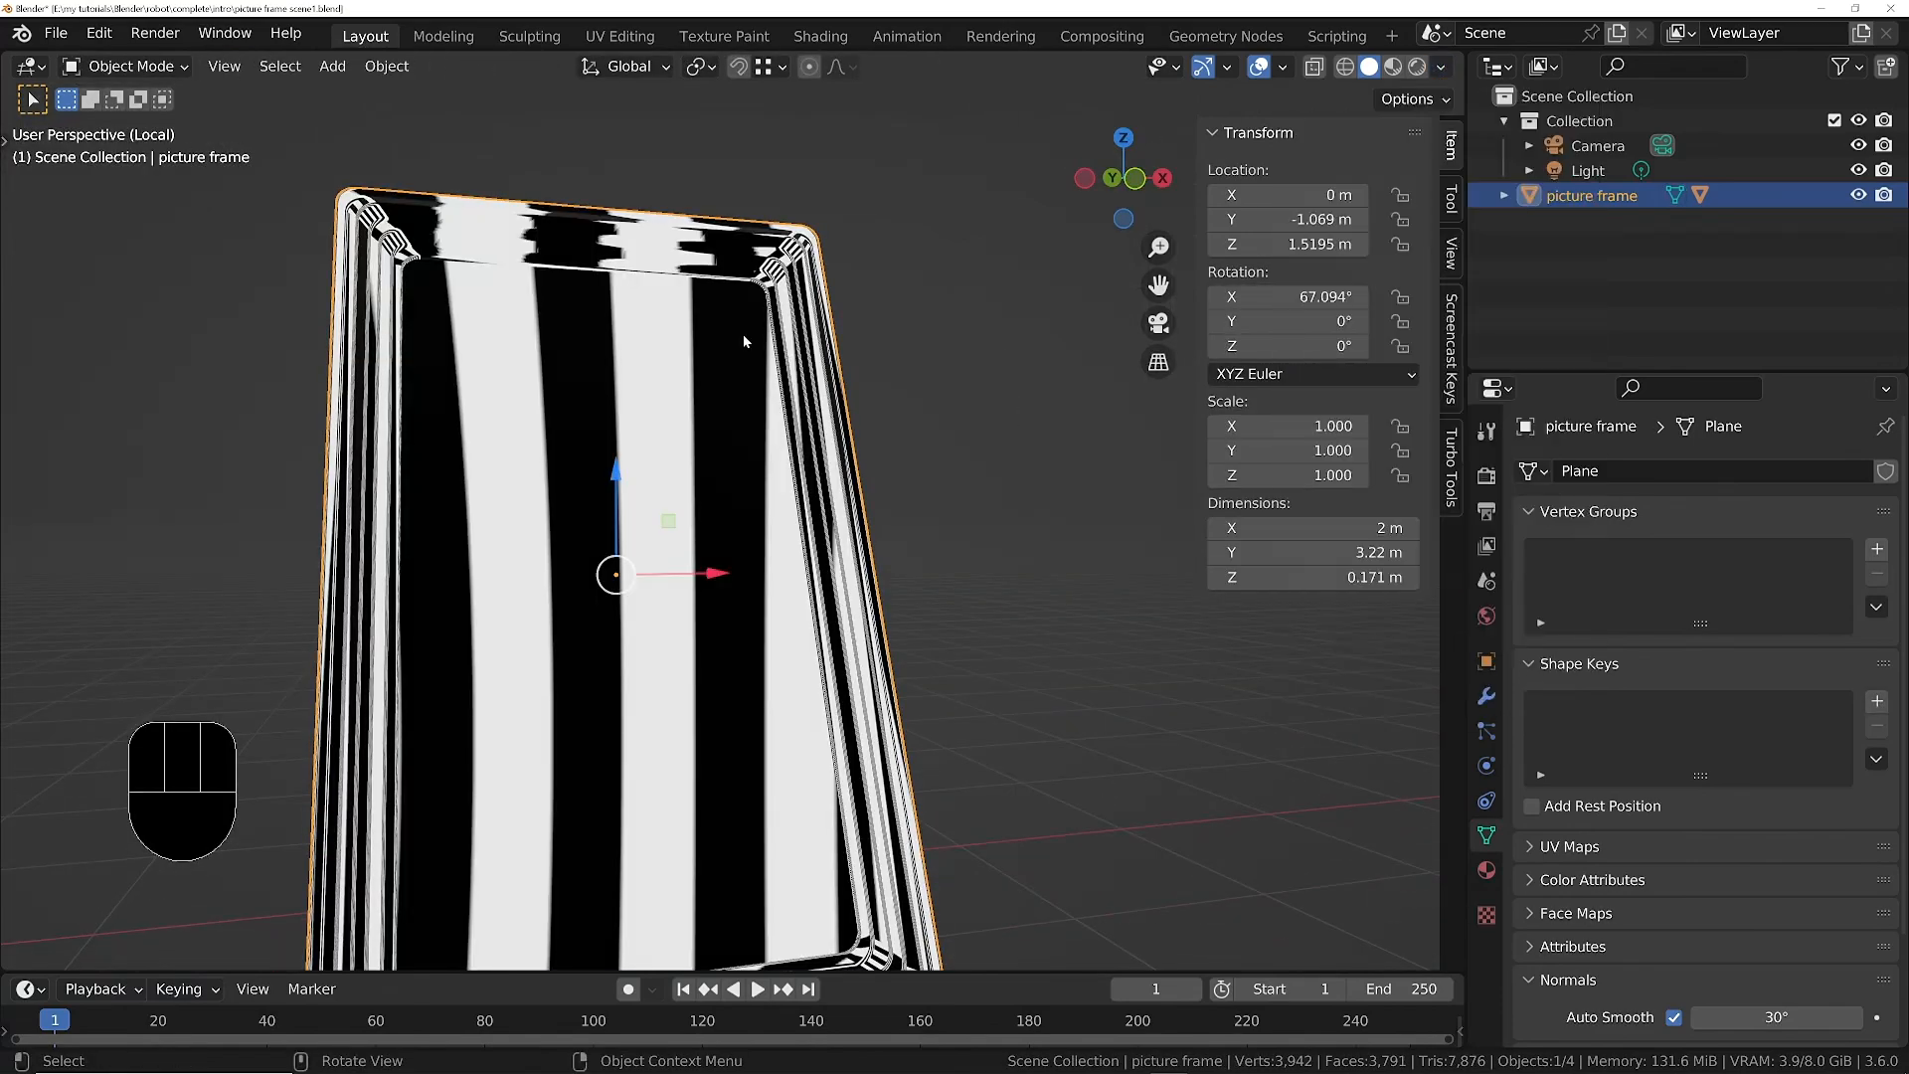
Examine the zebra-stripe reflections across the frame's back, whole front and top rail.
middle_drag(743, 334, 324, 271)
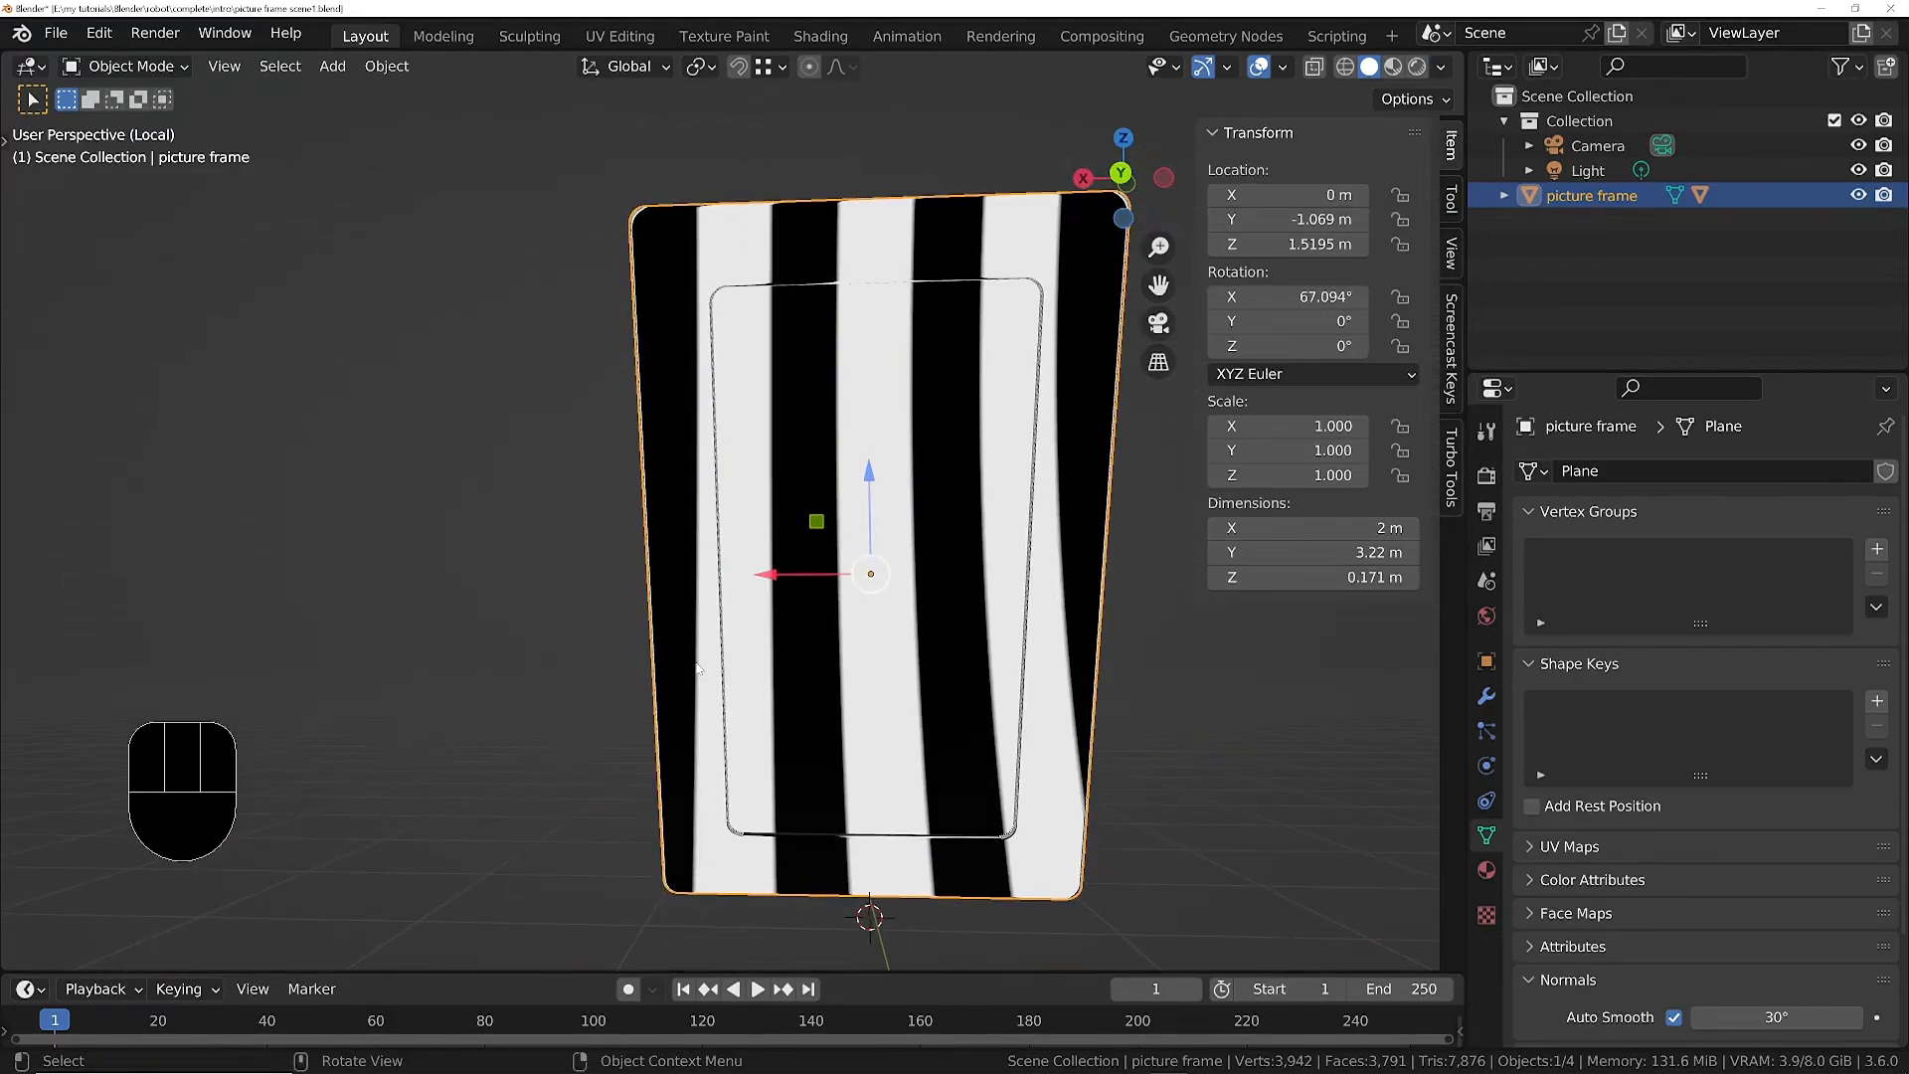
middle_drag(758, 823, 954, 761)
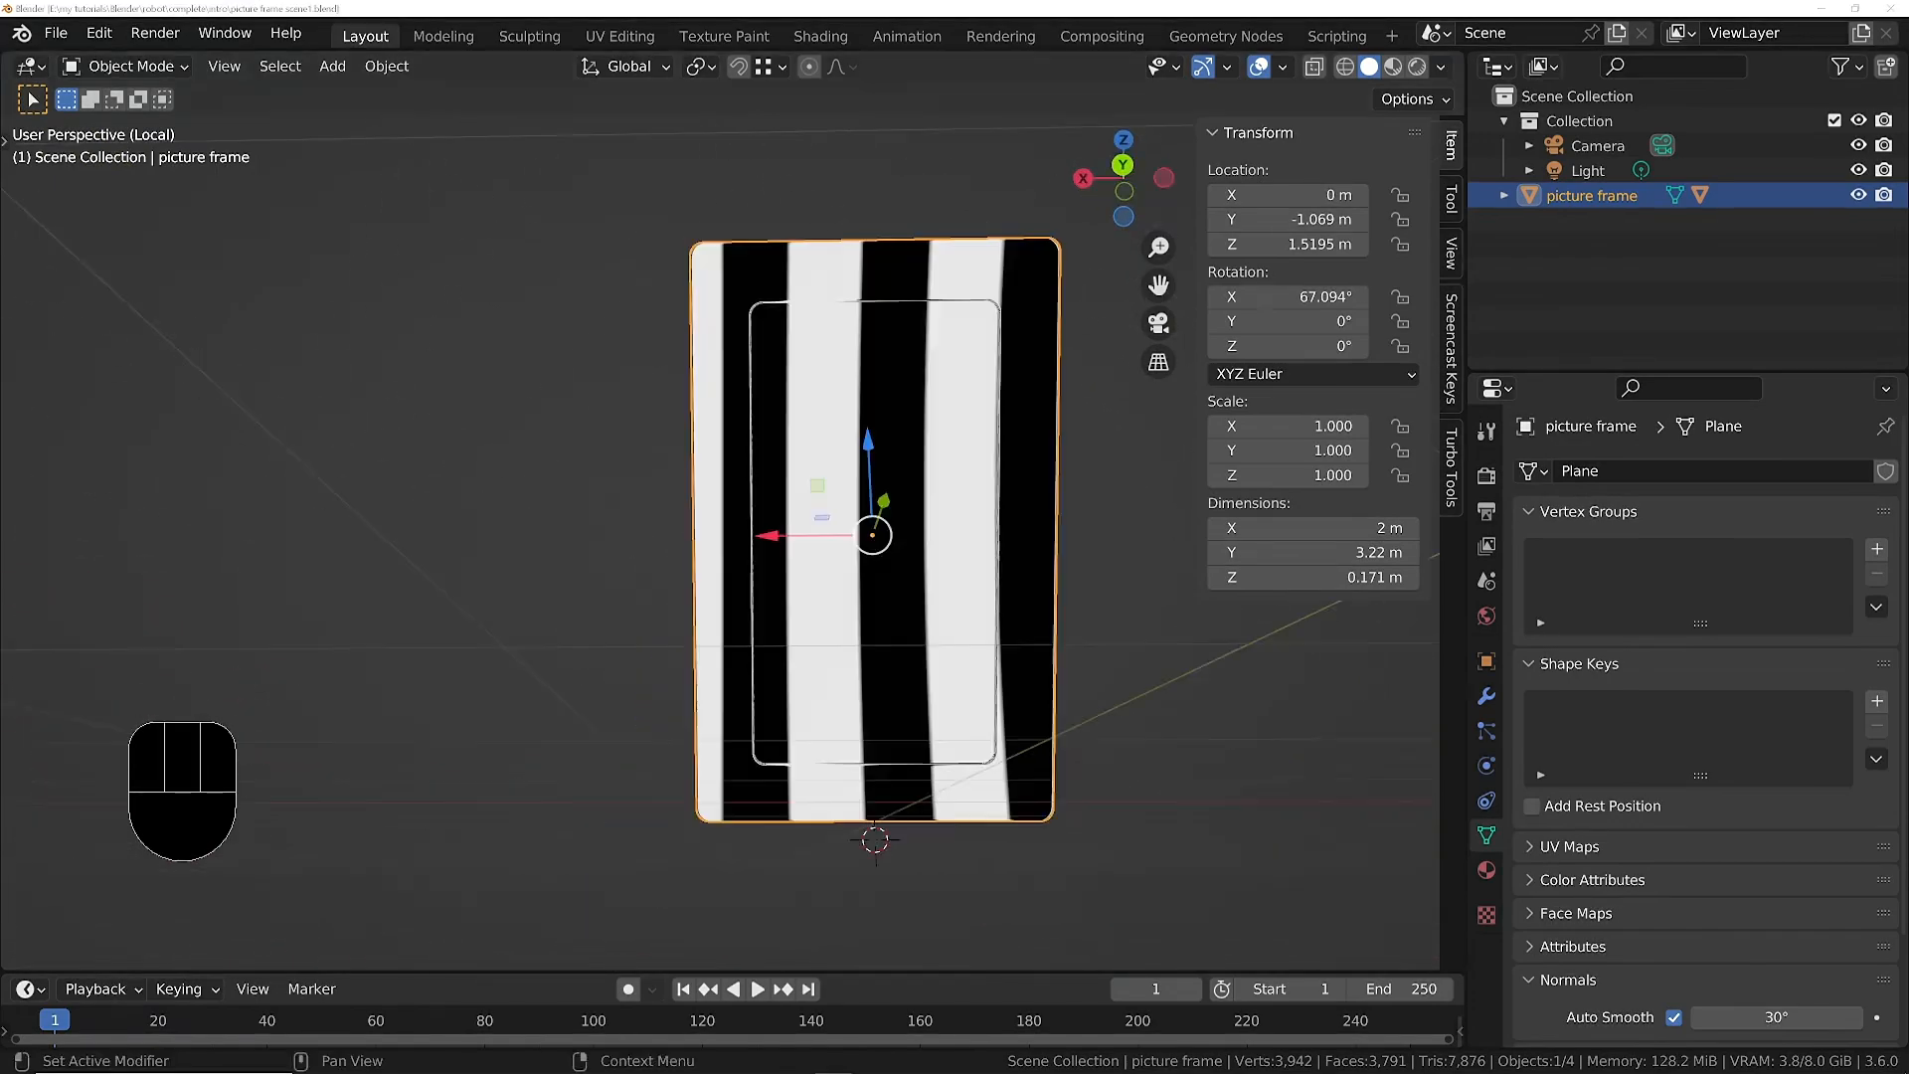
middle_drag(749, 460, 1084, 475)
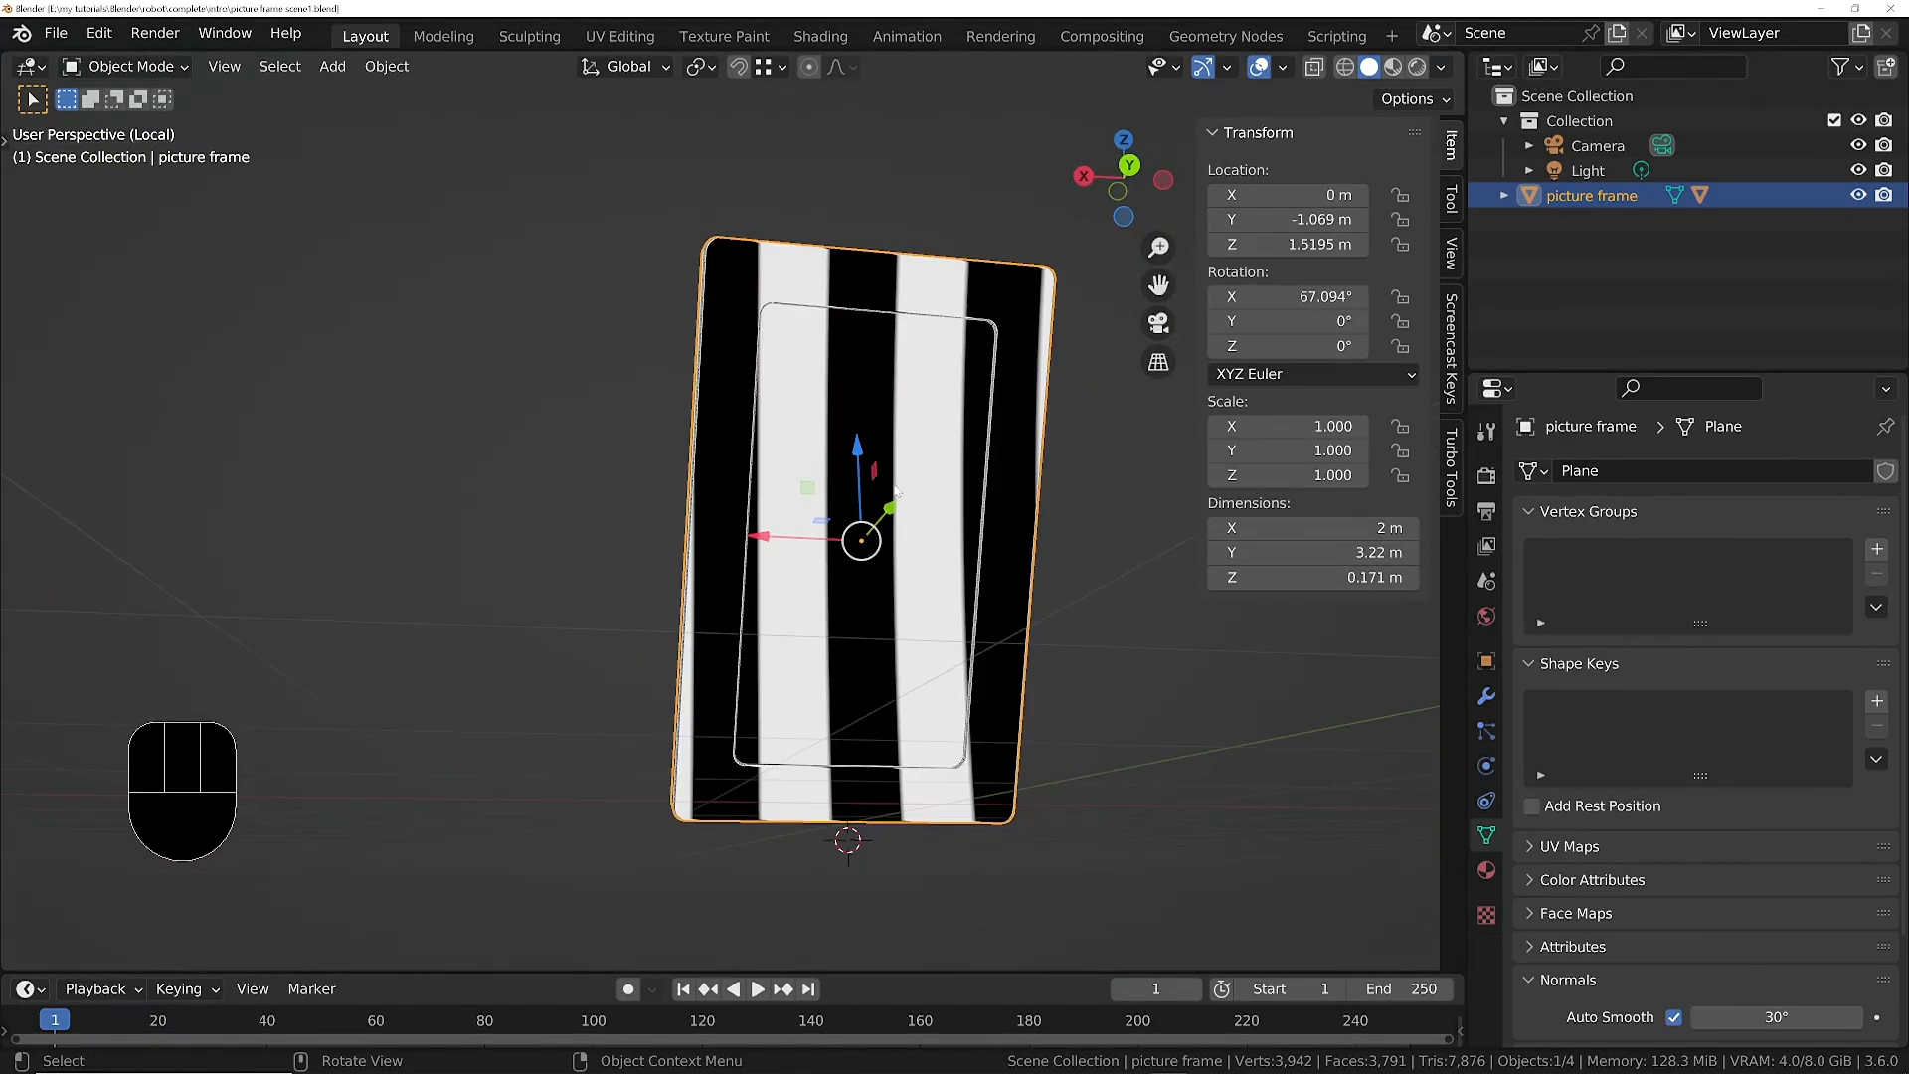
middle_drag(895, 490, 1388, 592)
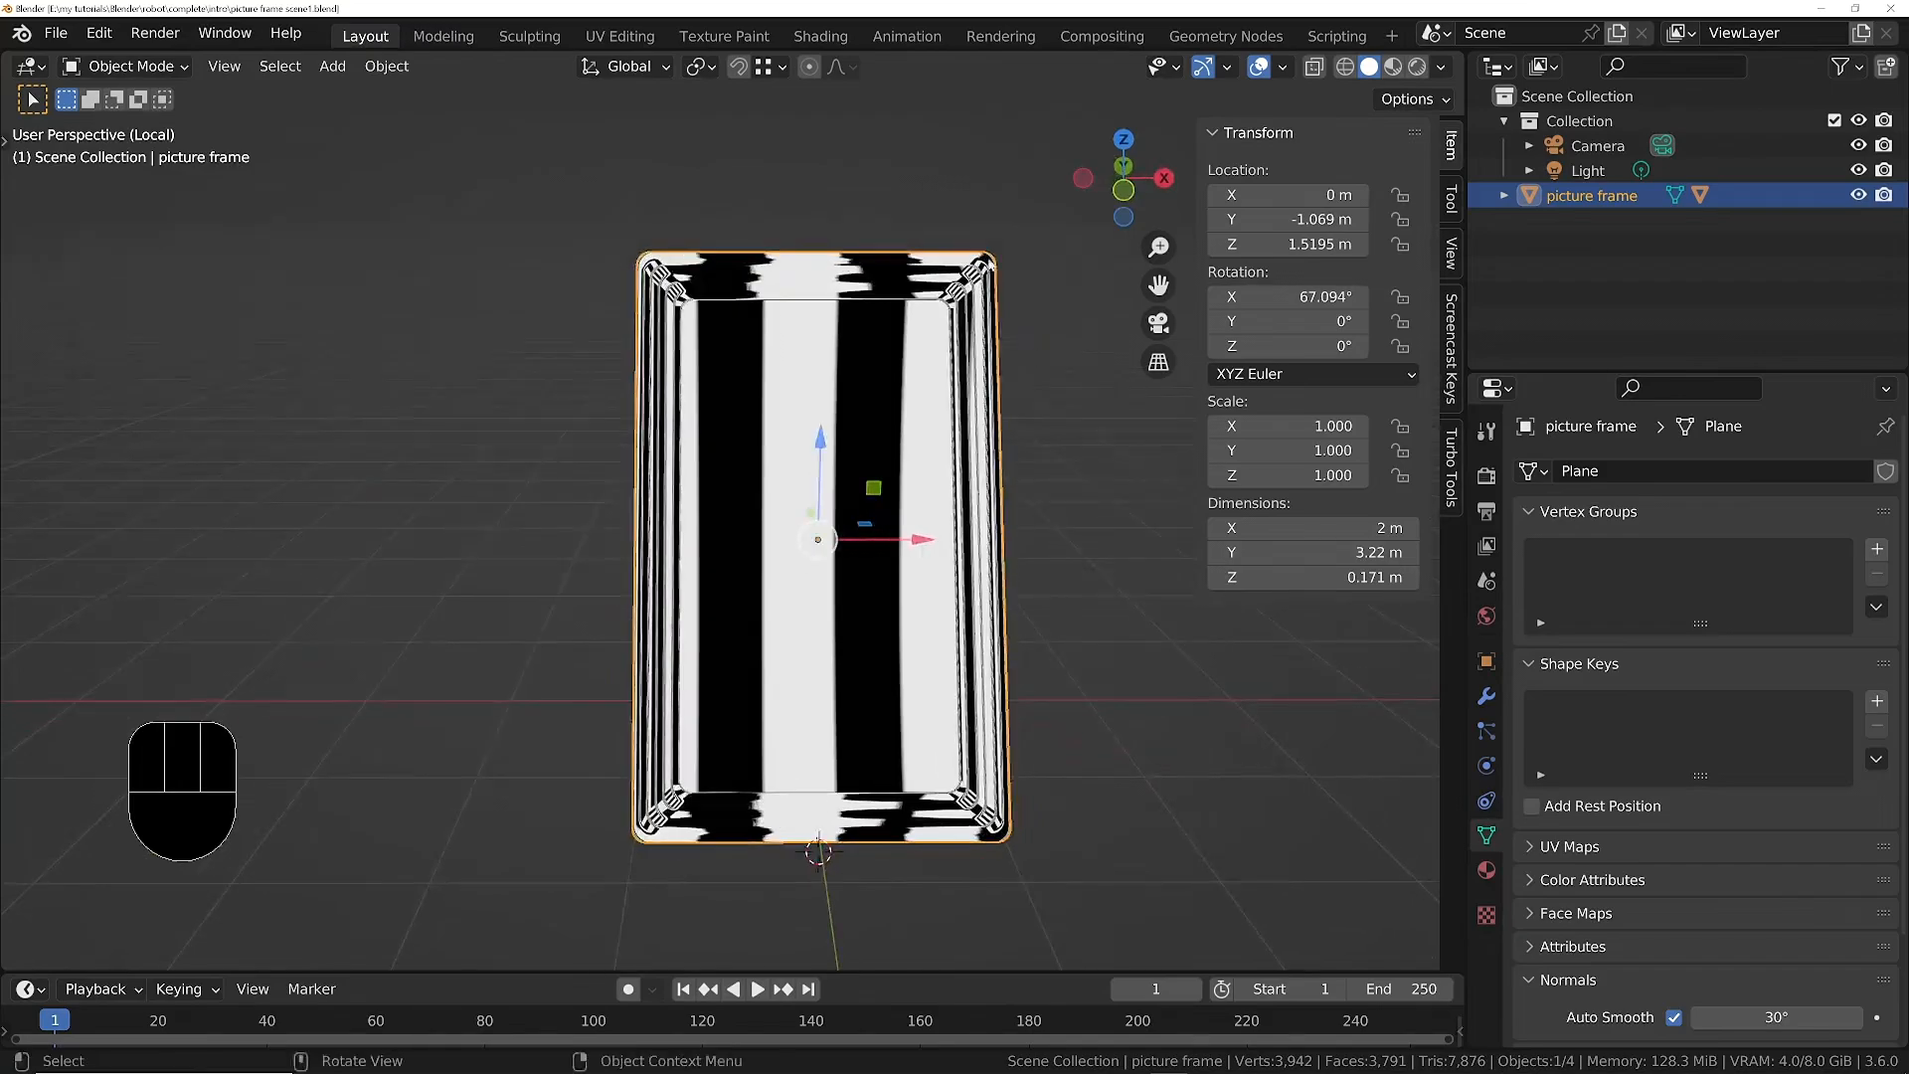
ctrl+middle_drag(898, 208, 654, 236)
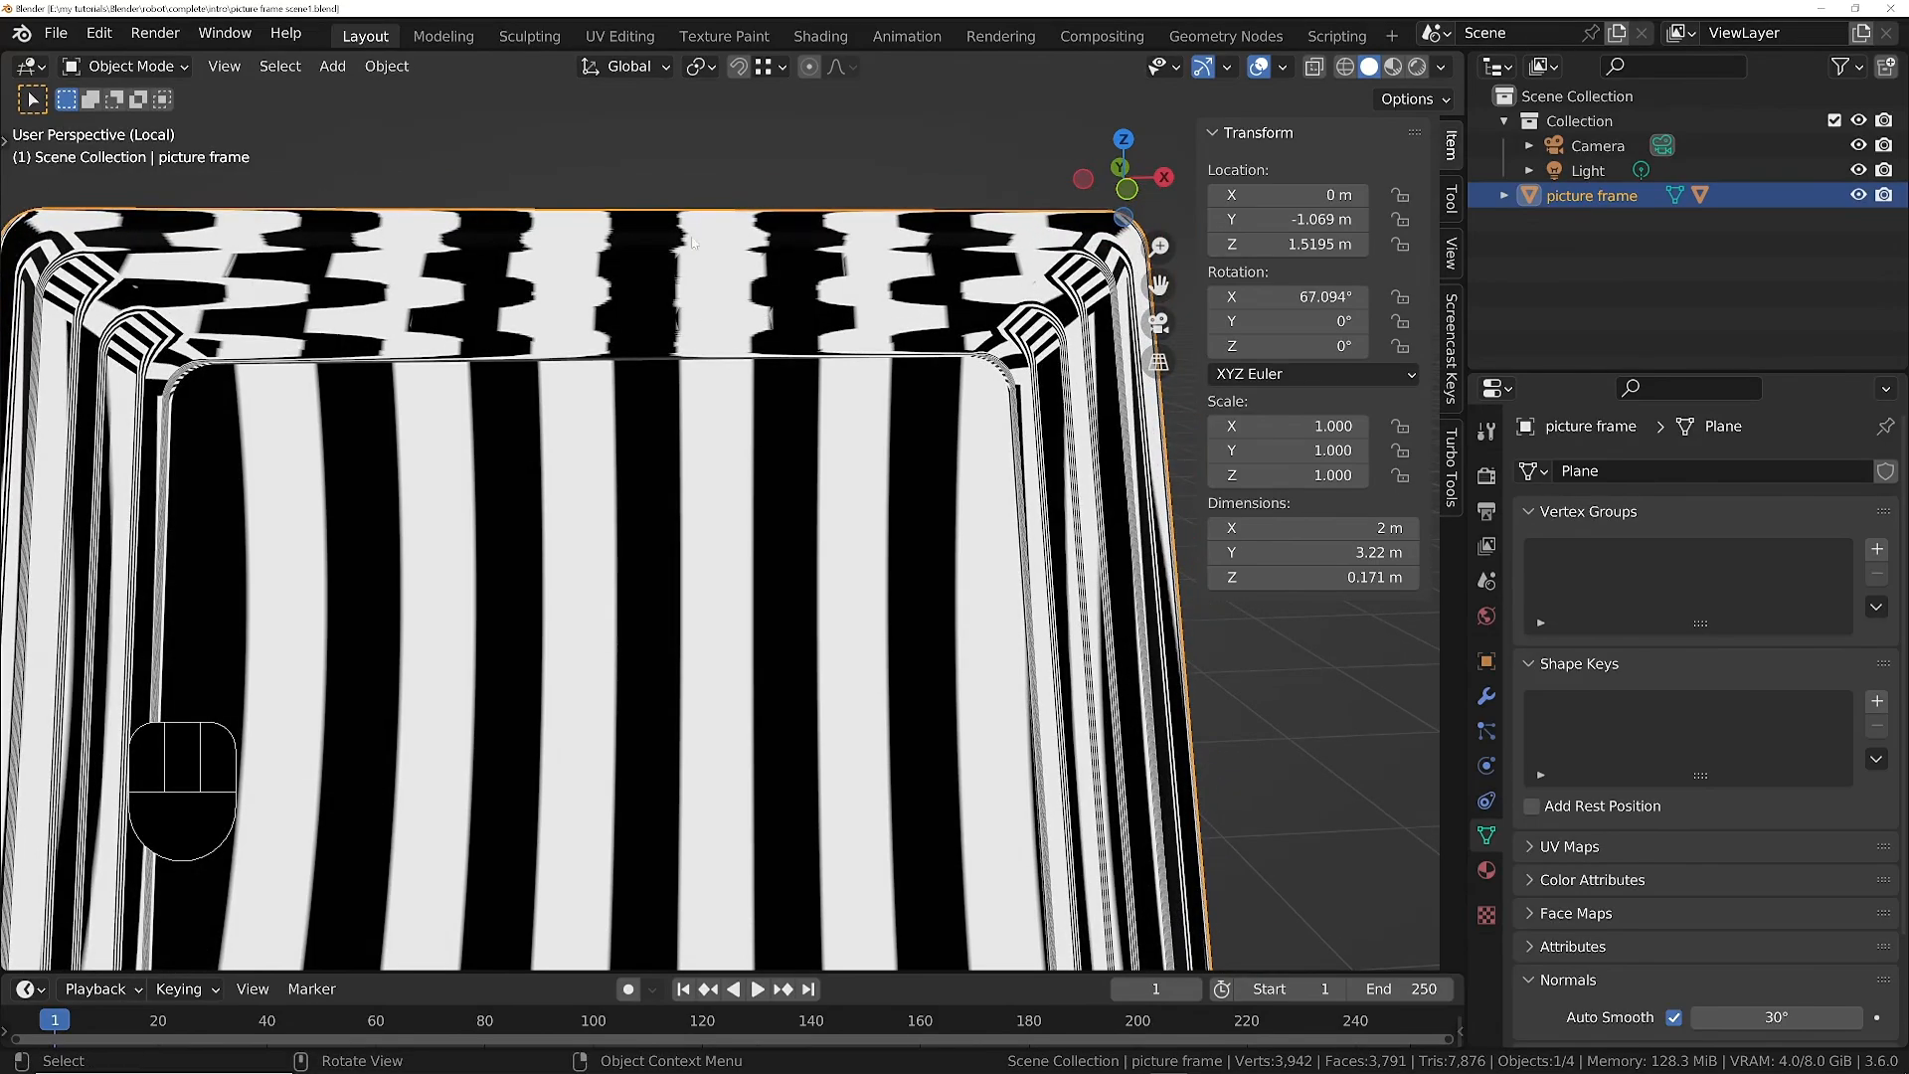
middle_drag(699, 349, 945, 320)
middle_drag(718, 238, 825, 214)
middle_drag(507, 298, 499, 295)
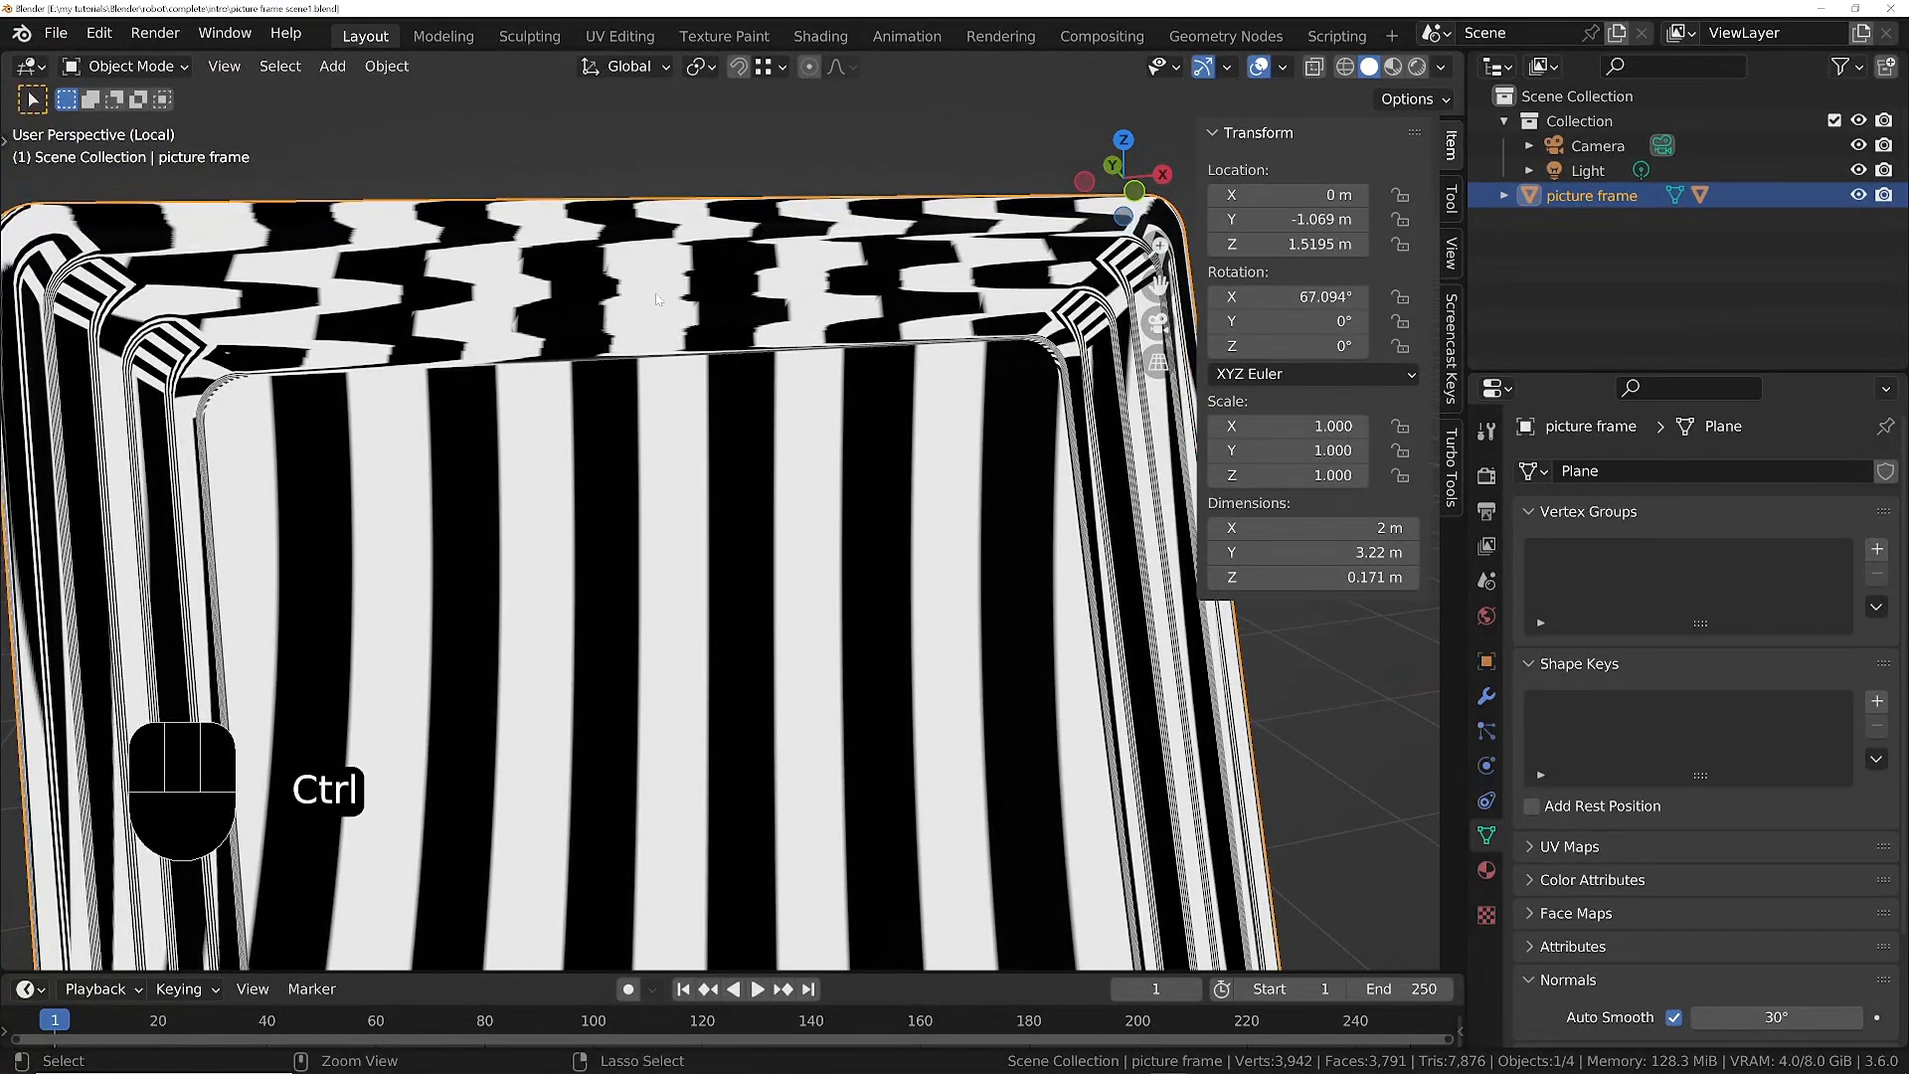
ctrl+middle_drag(656, 298, 462, 320)
In Edit Mode, add two evenly spaced, unslid loop cuts across the frame's top rail.
key(Tab)
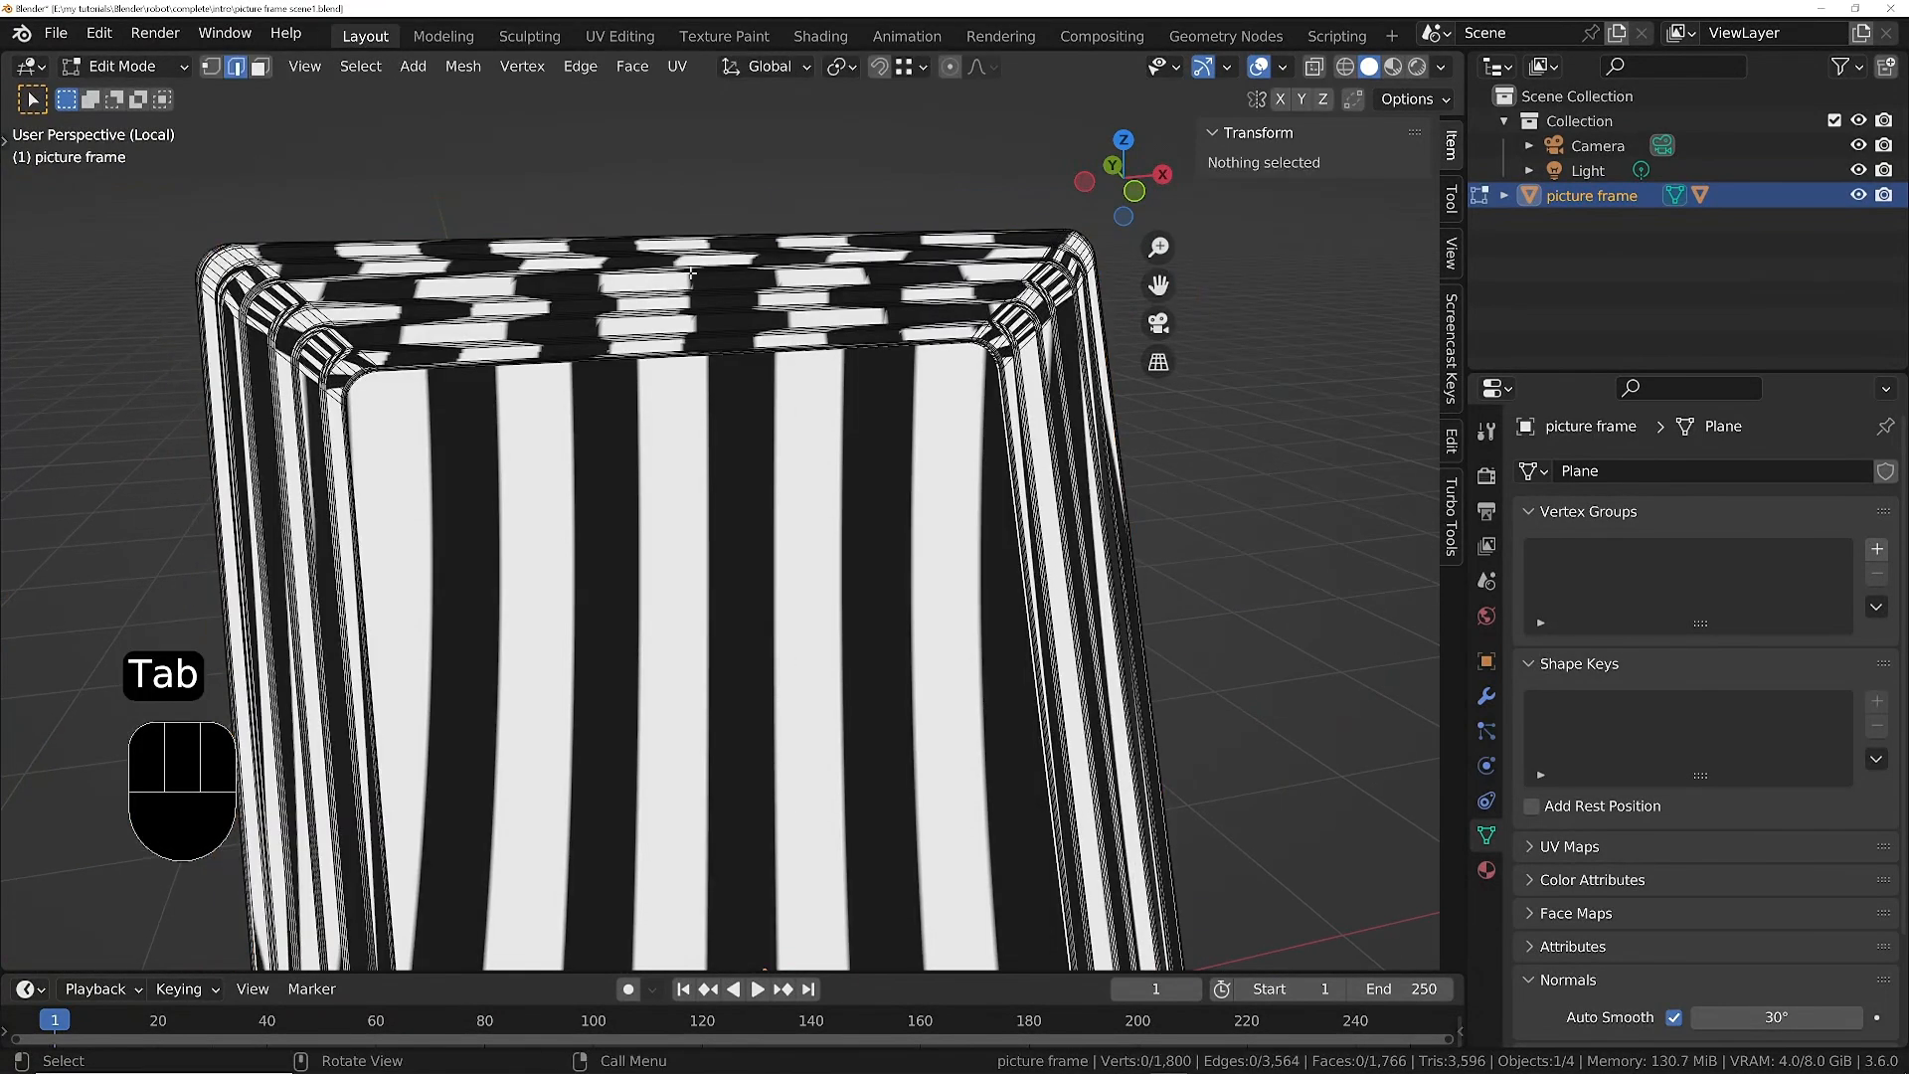
key(ctrl+r)
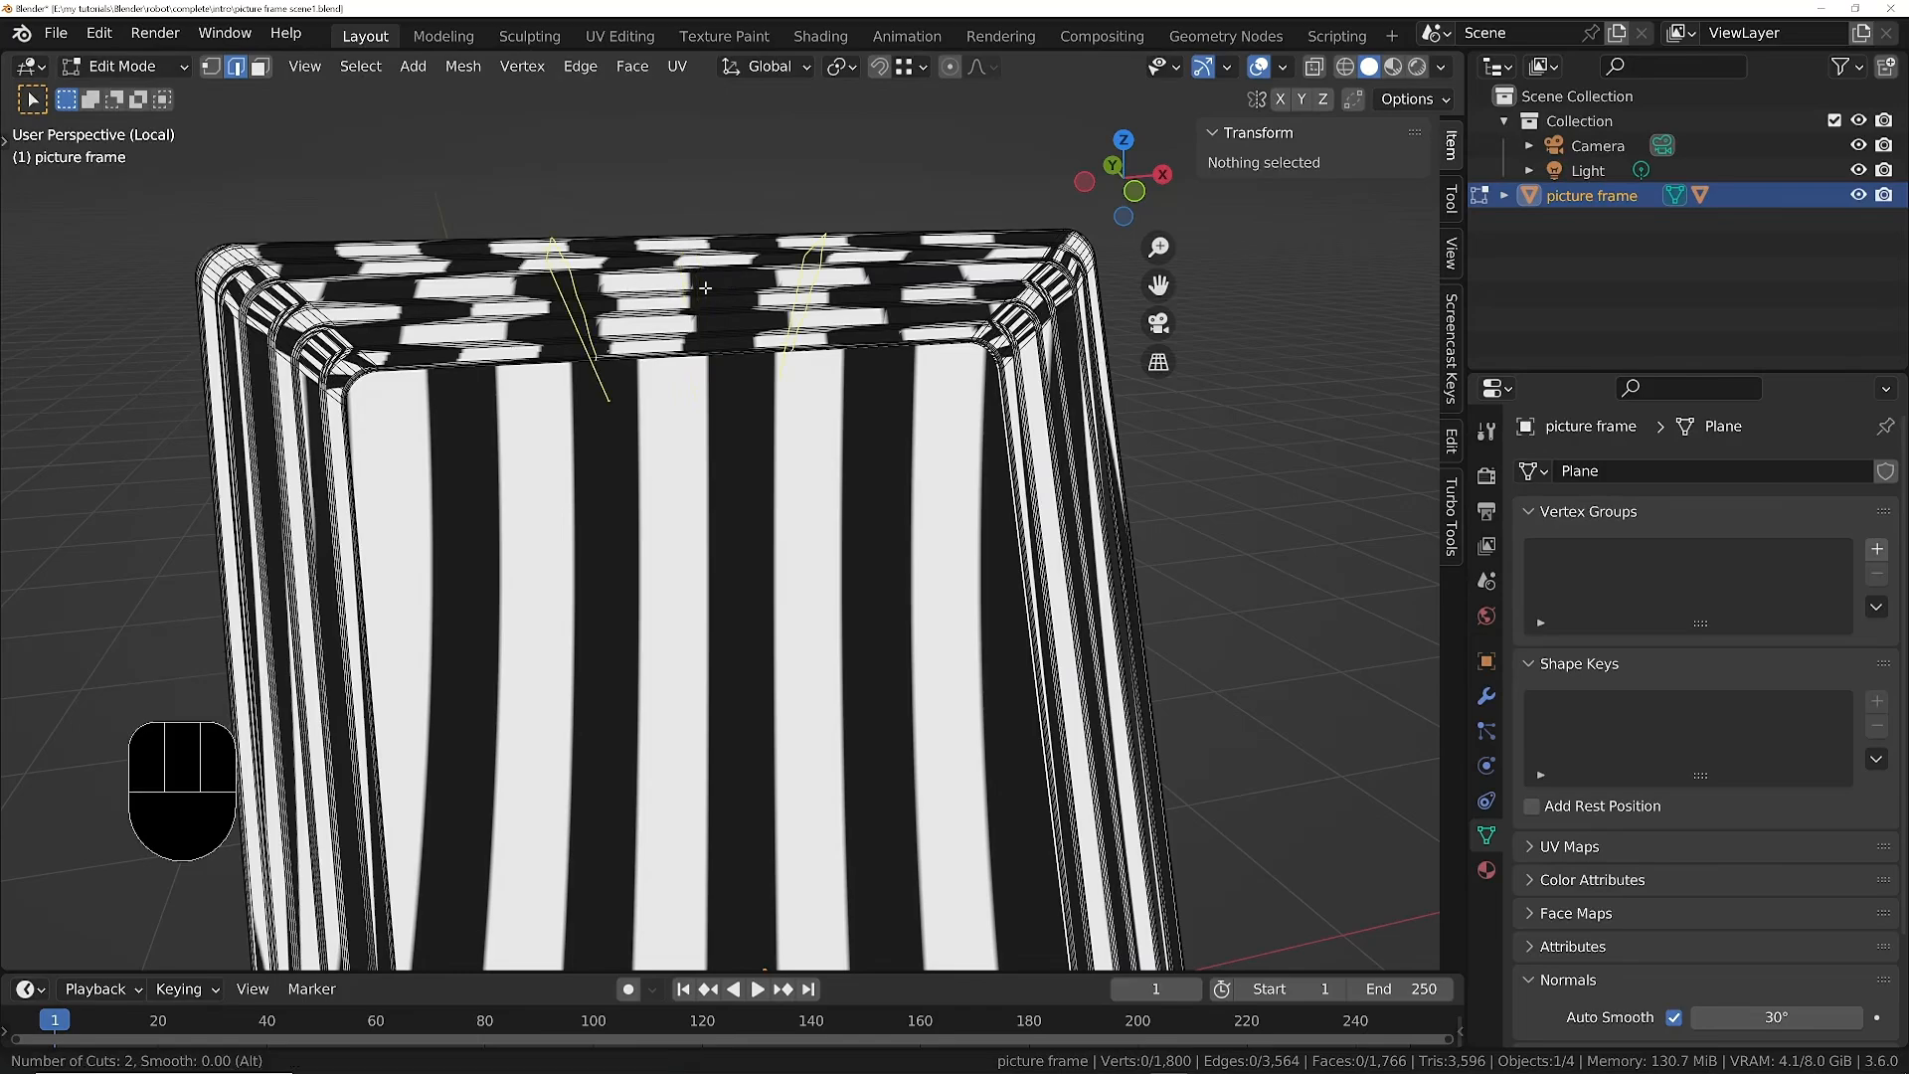
click(705, 287)
click(708, 288)
mouse_move(708, 289)
middle_down()
mouse_move(734, 314)
mouse_move(712, 314)
middle_up()
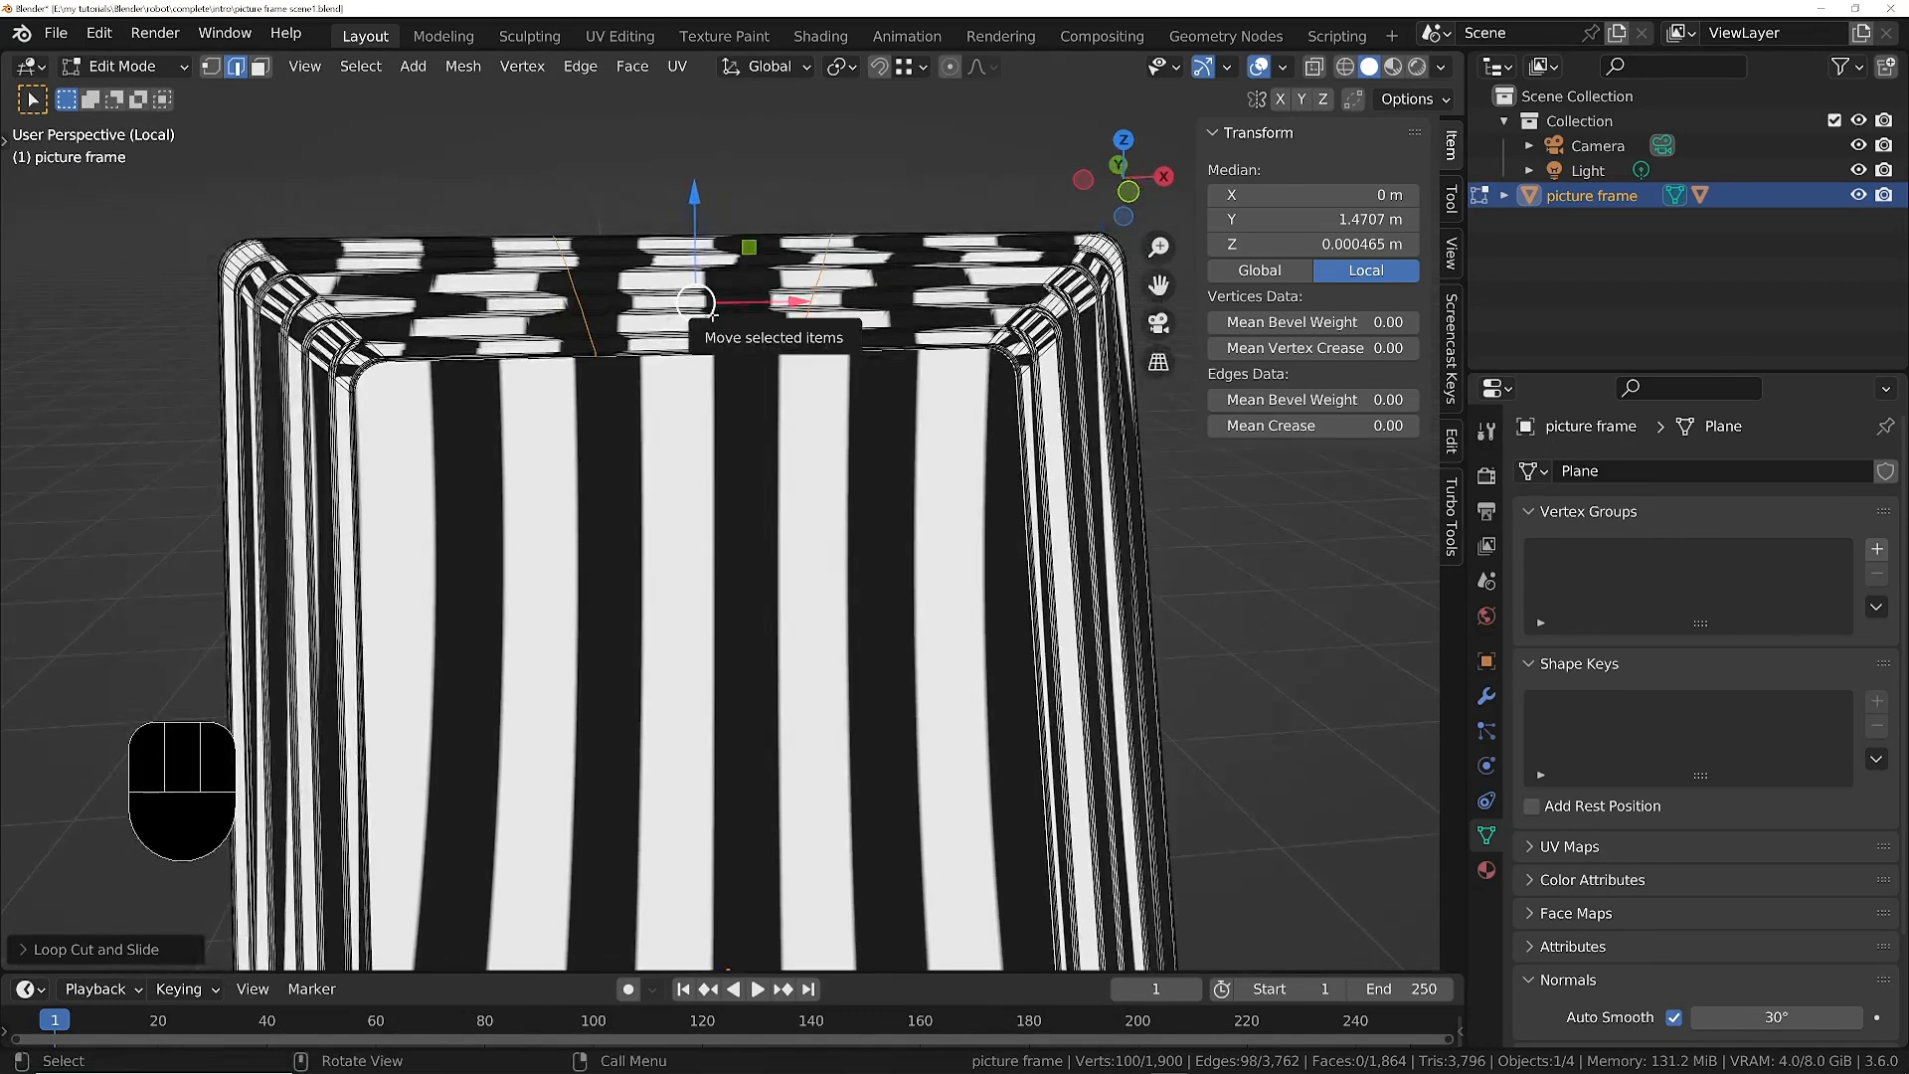
Set the transform orientation to Local and scale the top rail's two loops apart along X by about 2.8, close to the corners.
click(790, 62)
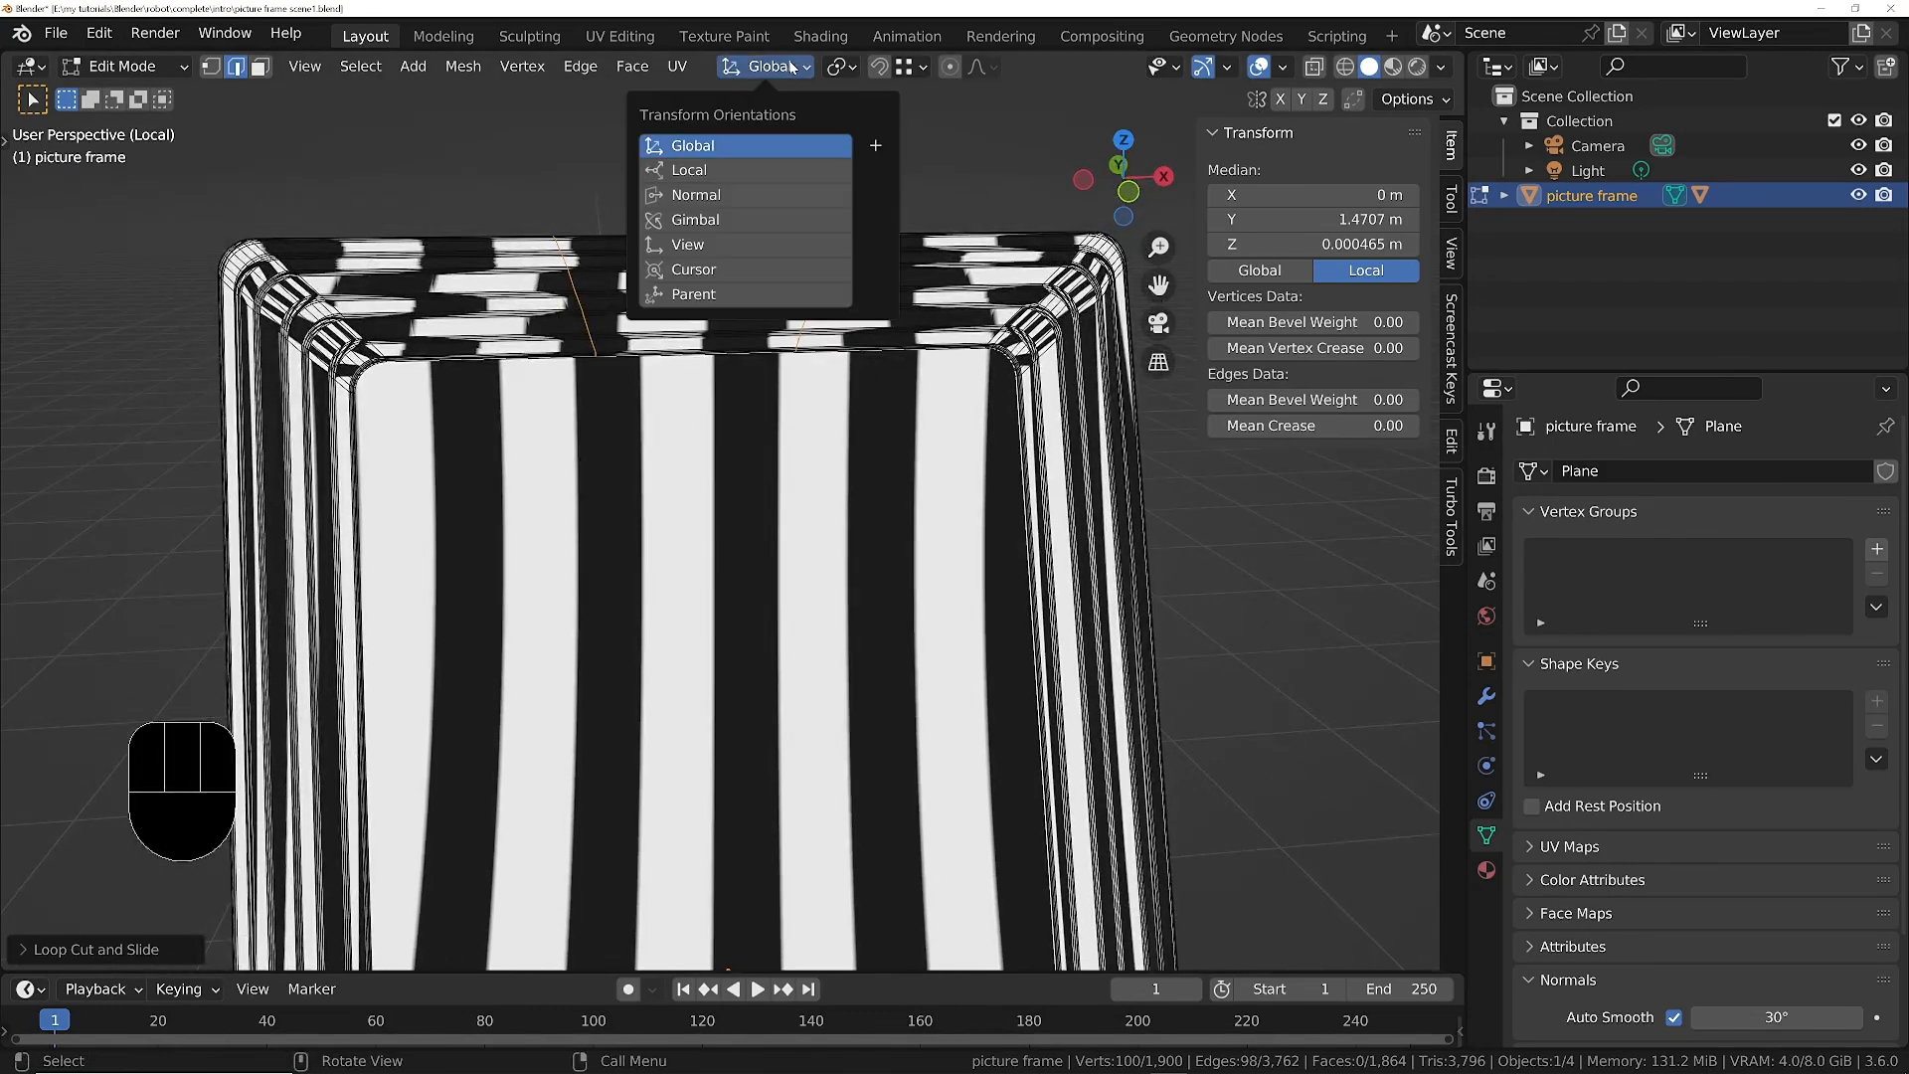
click(708, 175)
key(s)
key(x)
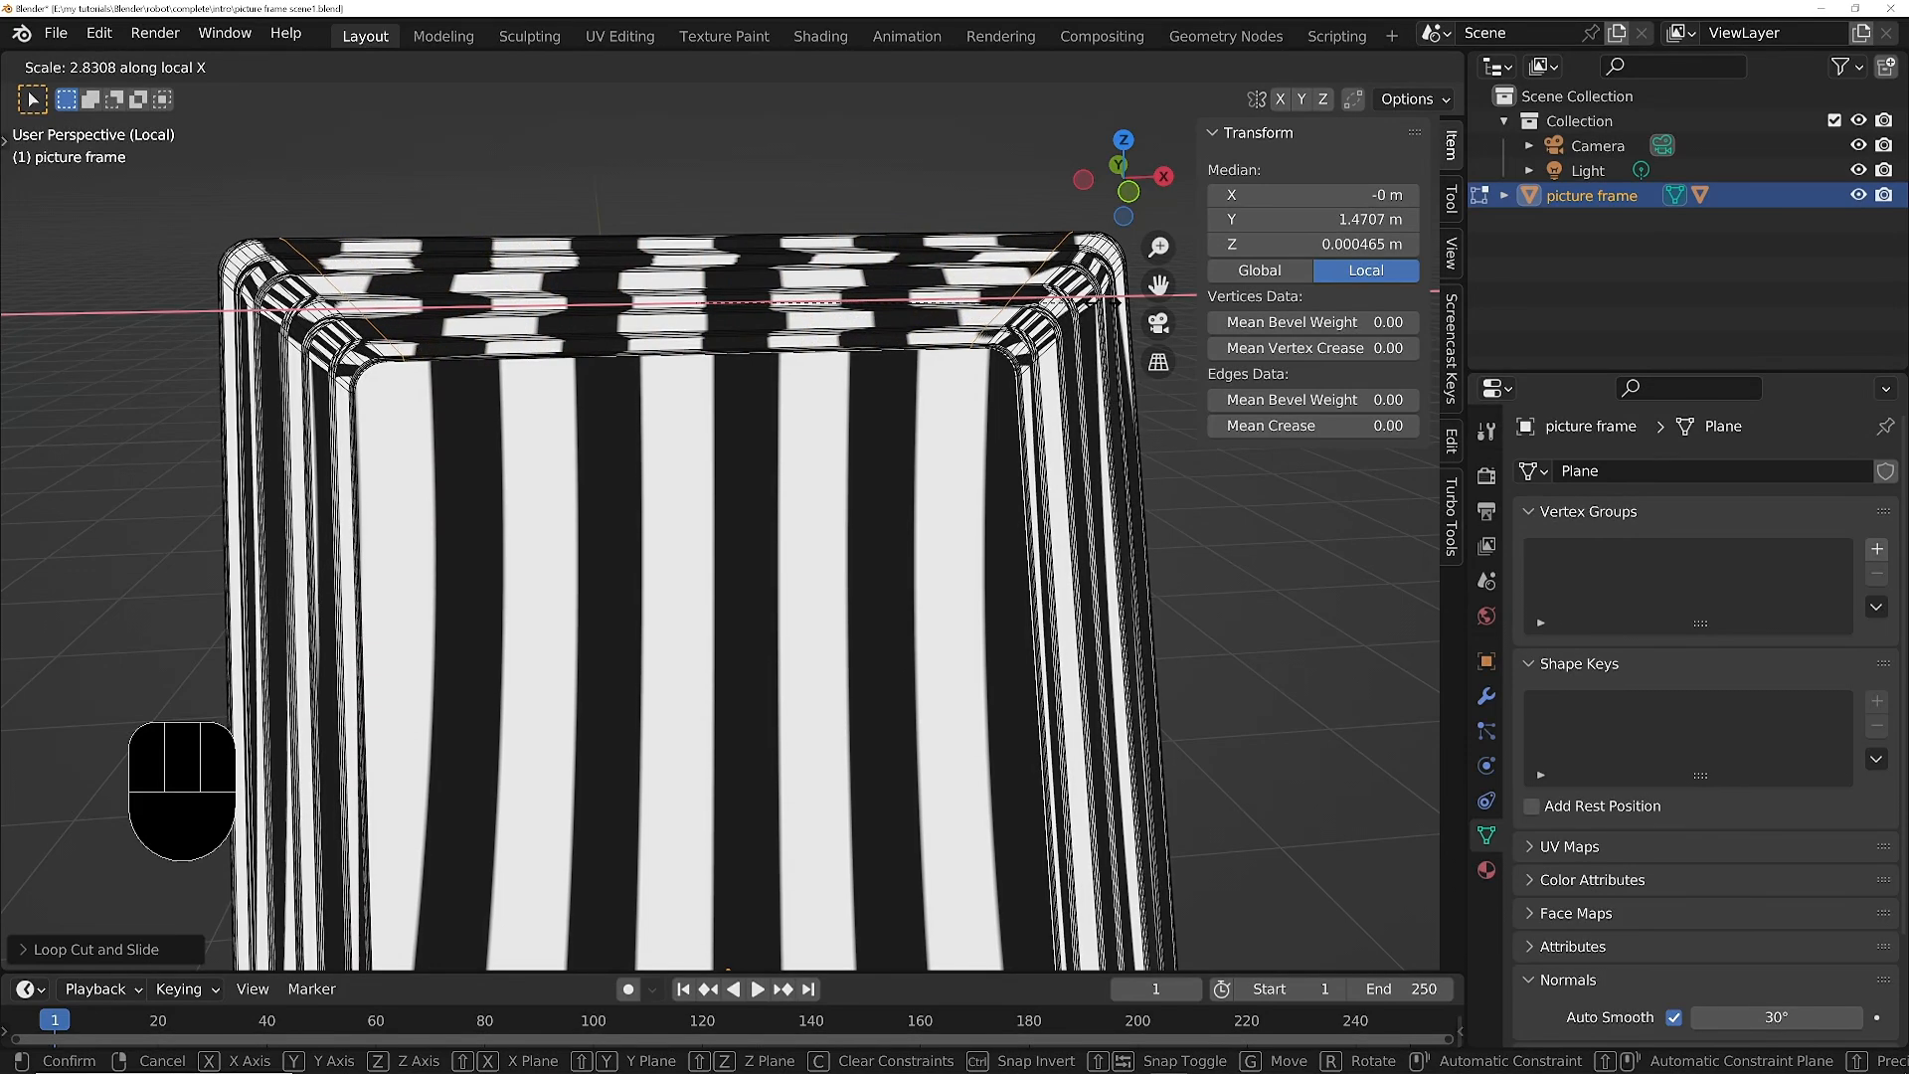
click(1124, 306)
Add two centred loop cuts across the frame's bottom rail and scale them apart along local X by about 3, close to the corners.
ctrl+middle_drag(973, 328, 875, 696)
ctrl+middle_drag(832, 825, 831, 567)
middle_drag(807, 746, 771, 643)
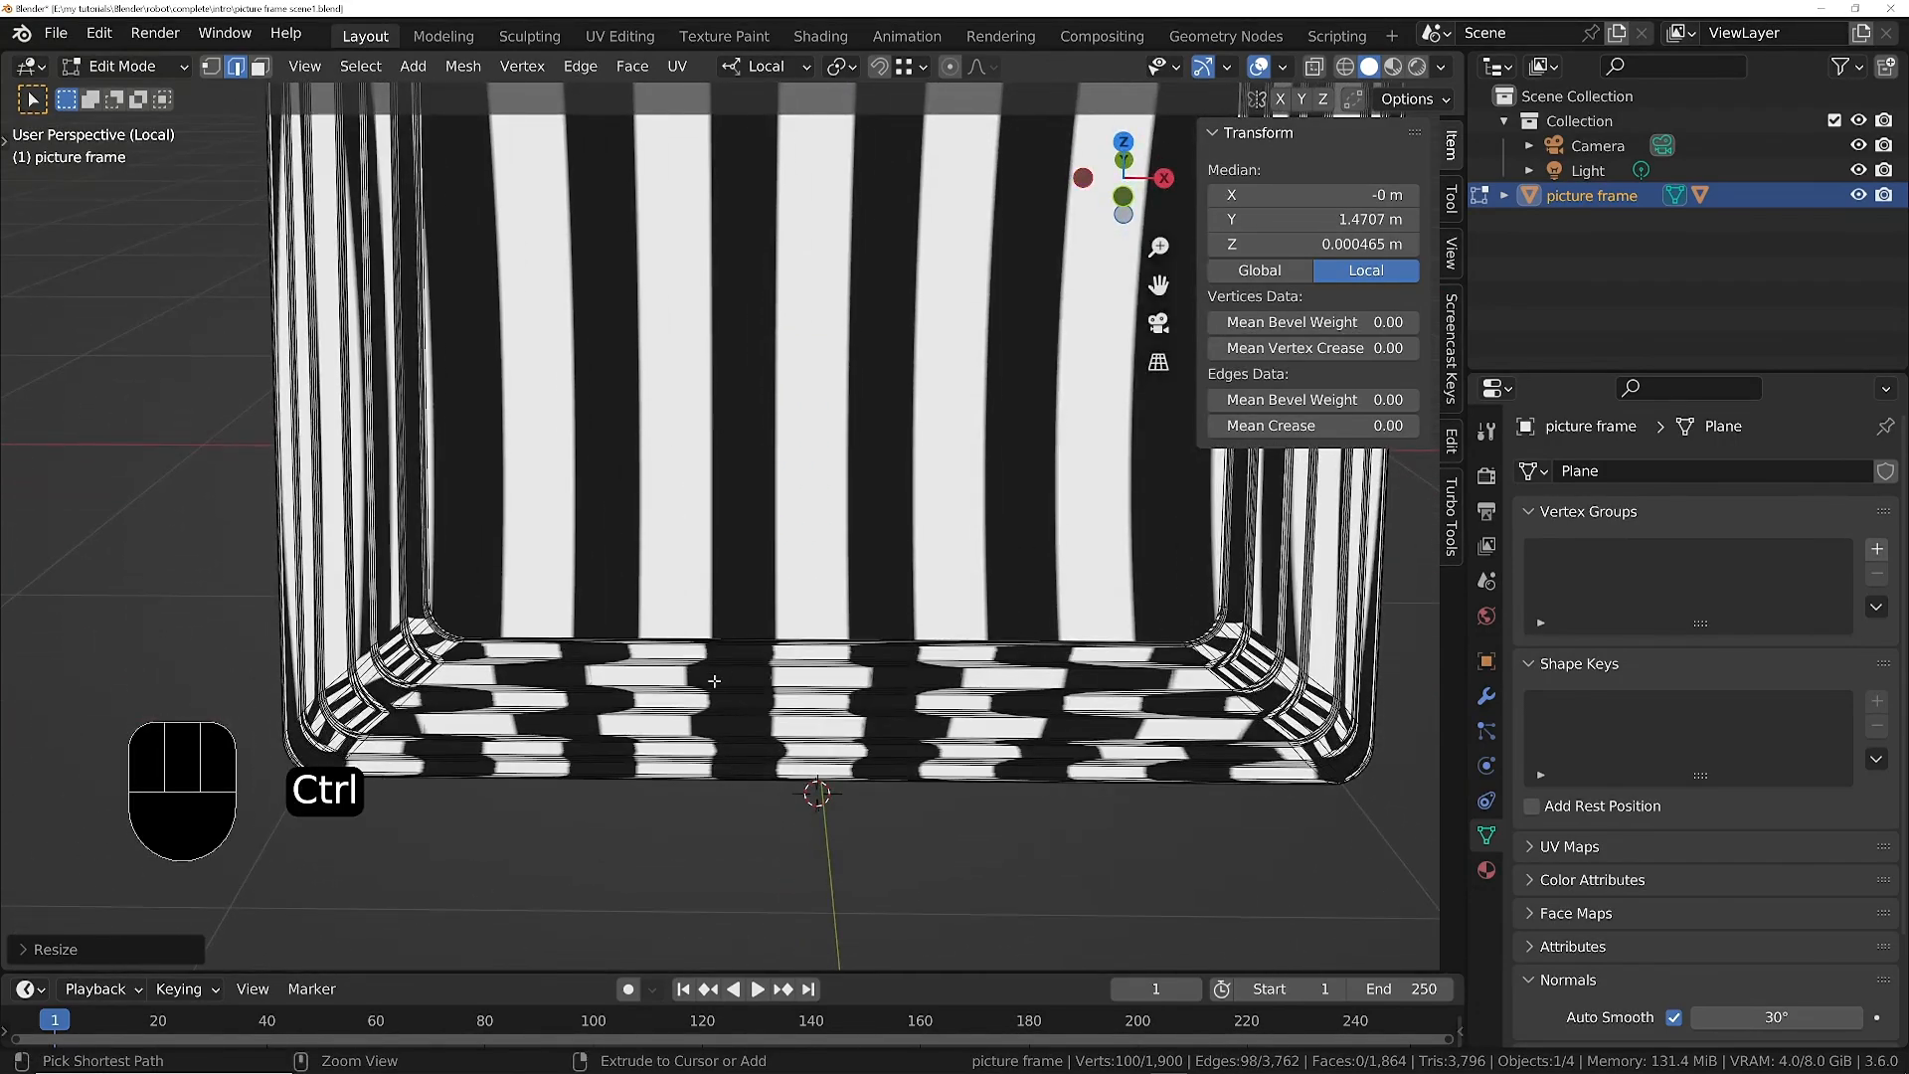
key(ctrl+r)
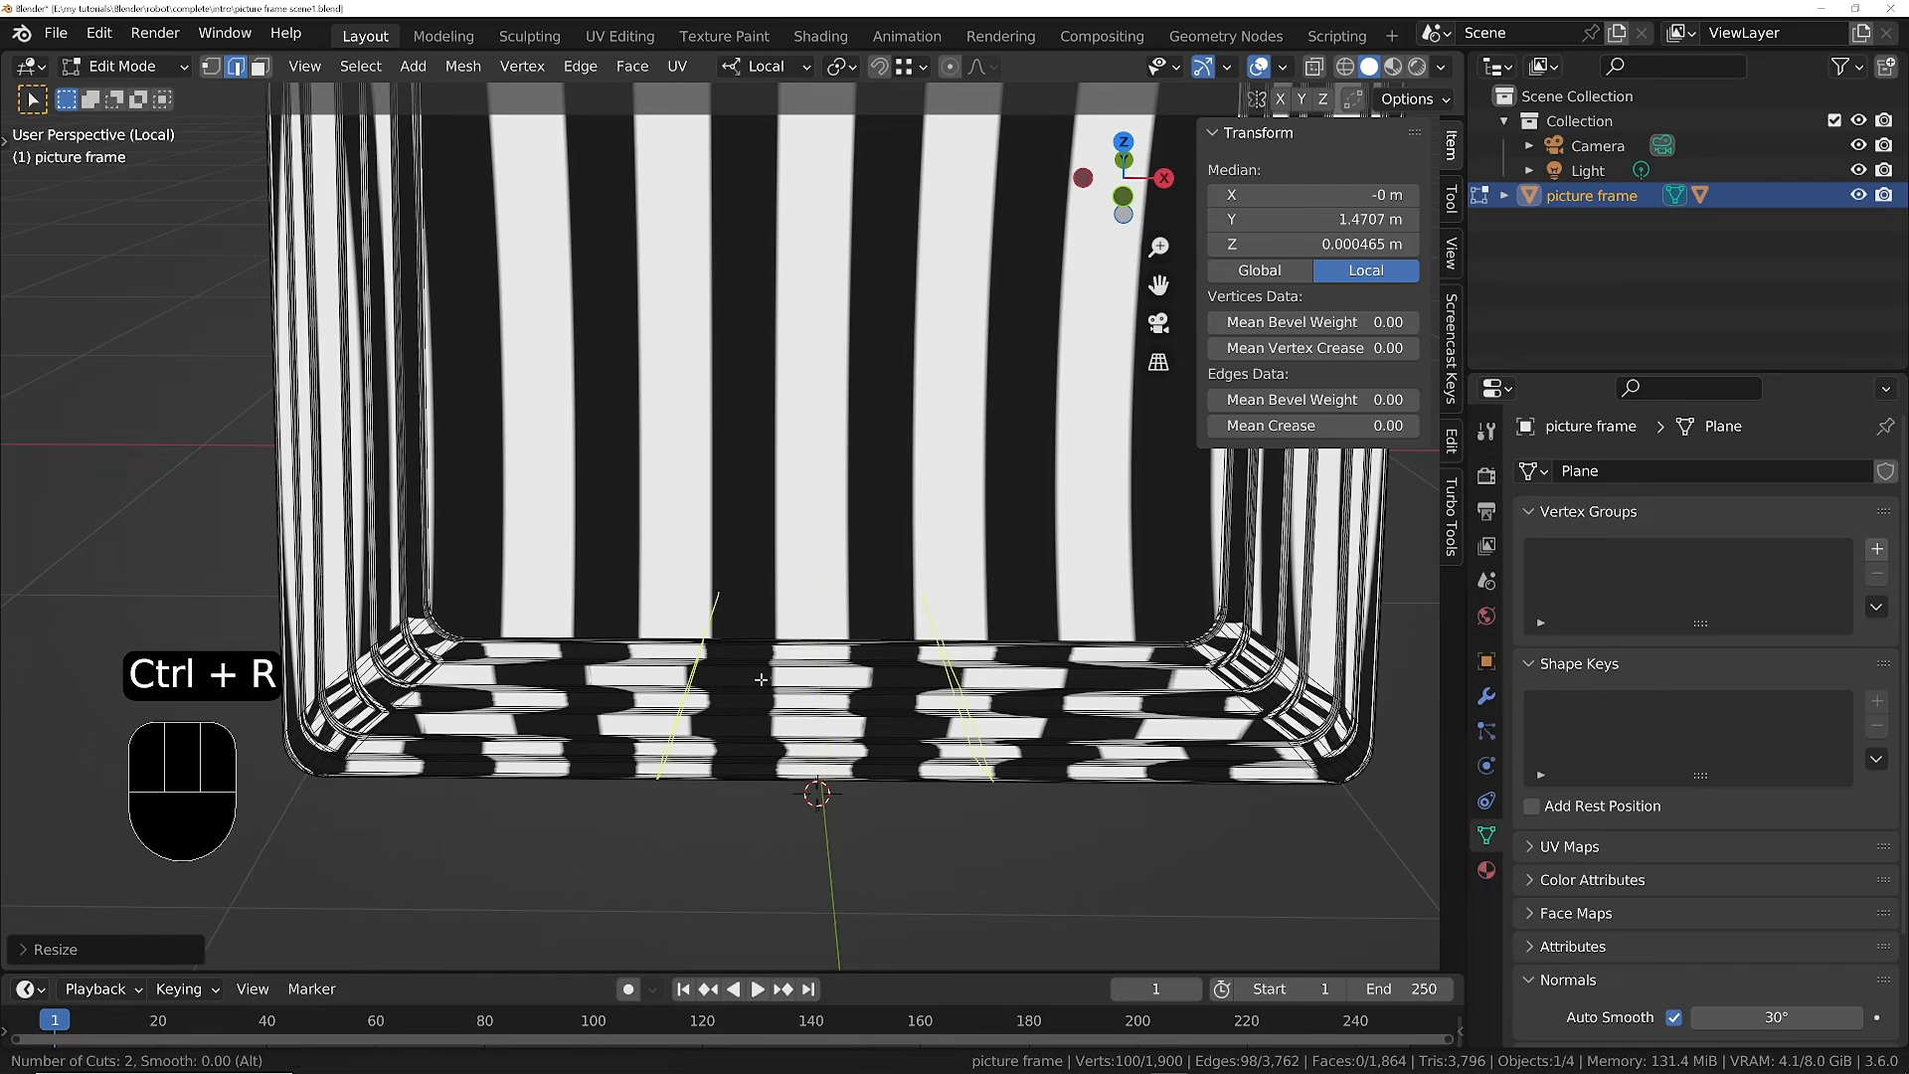
click(761, 680)
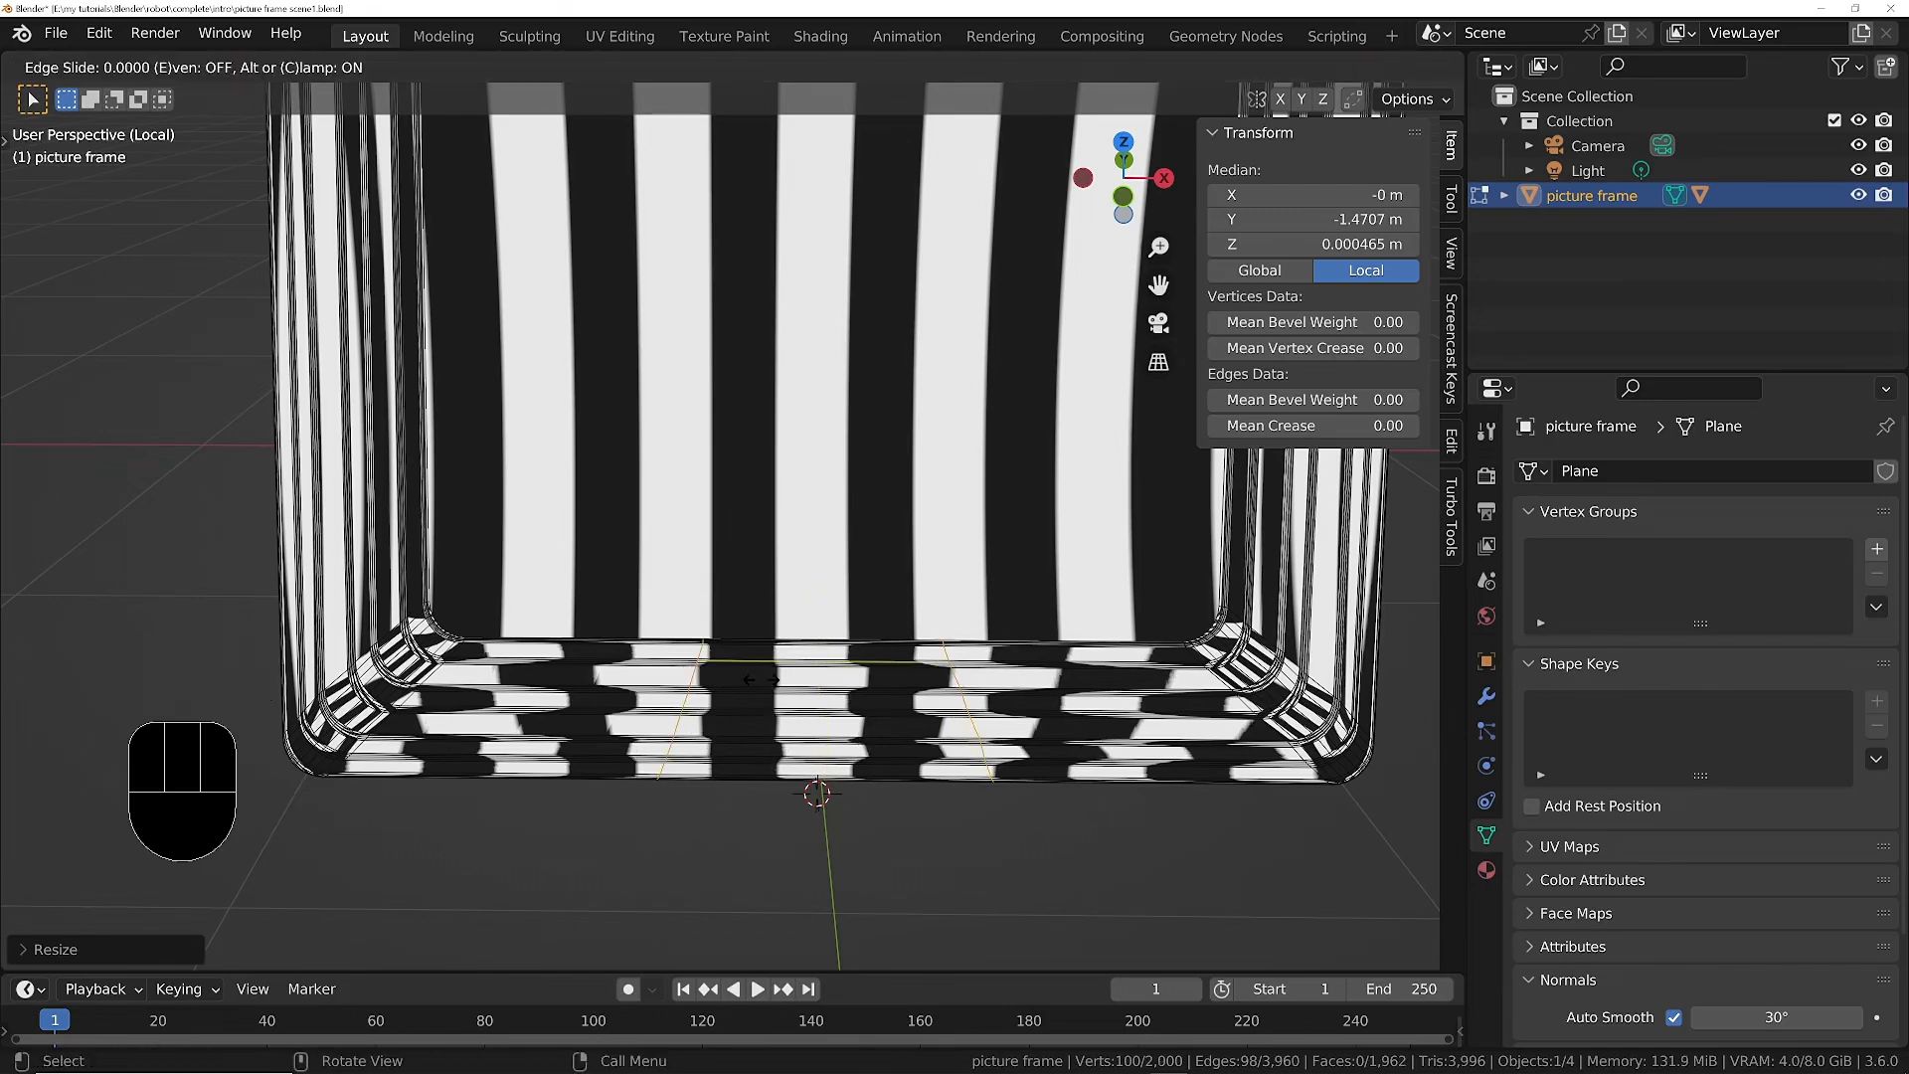
right_click(768, 690)
key(s)
key(x)
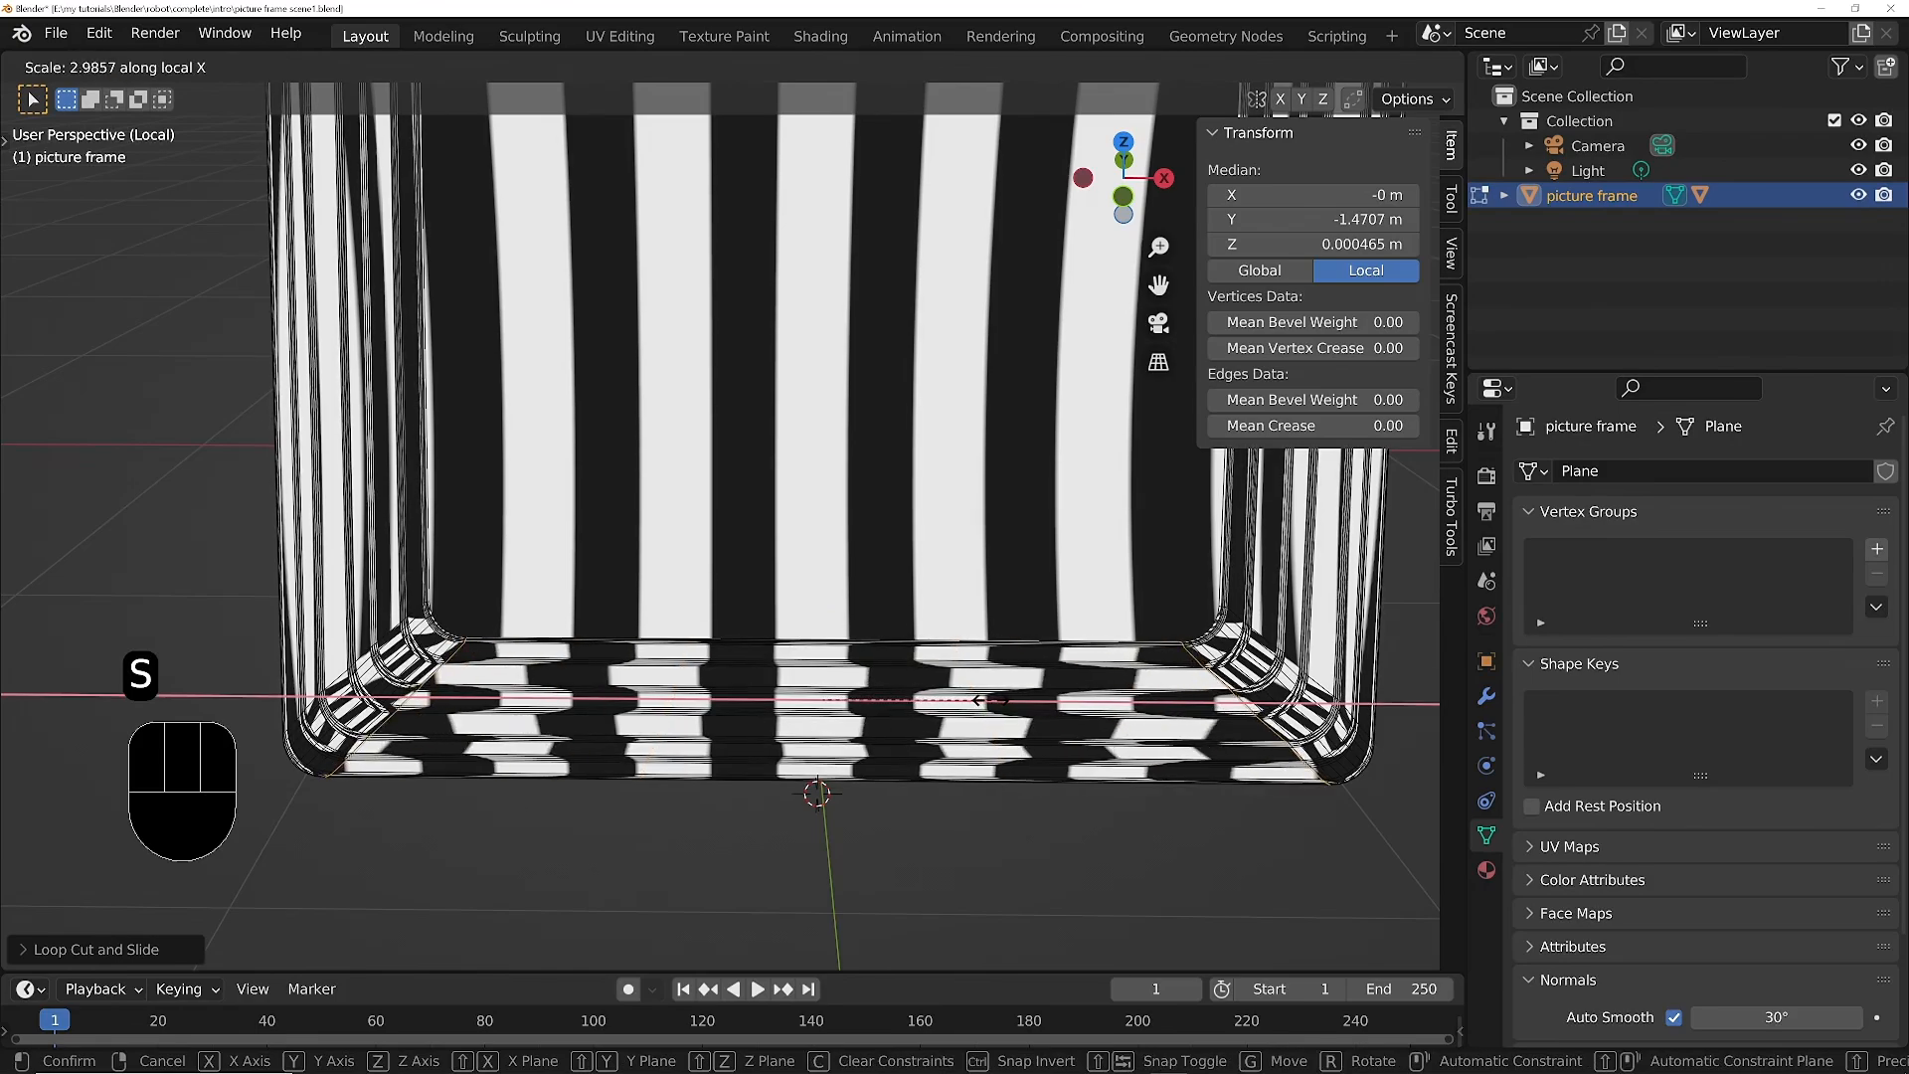
click(992, 700)
Try adding two loop cuts across the frame's left rail and scaling them apart along local Y, and dissolve the two loops.
middle_drag(880, 740, 847, 498)
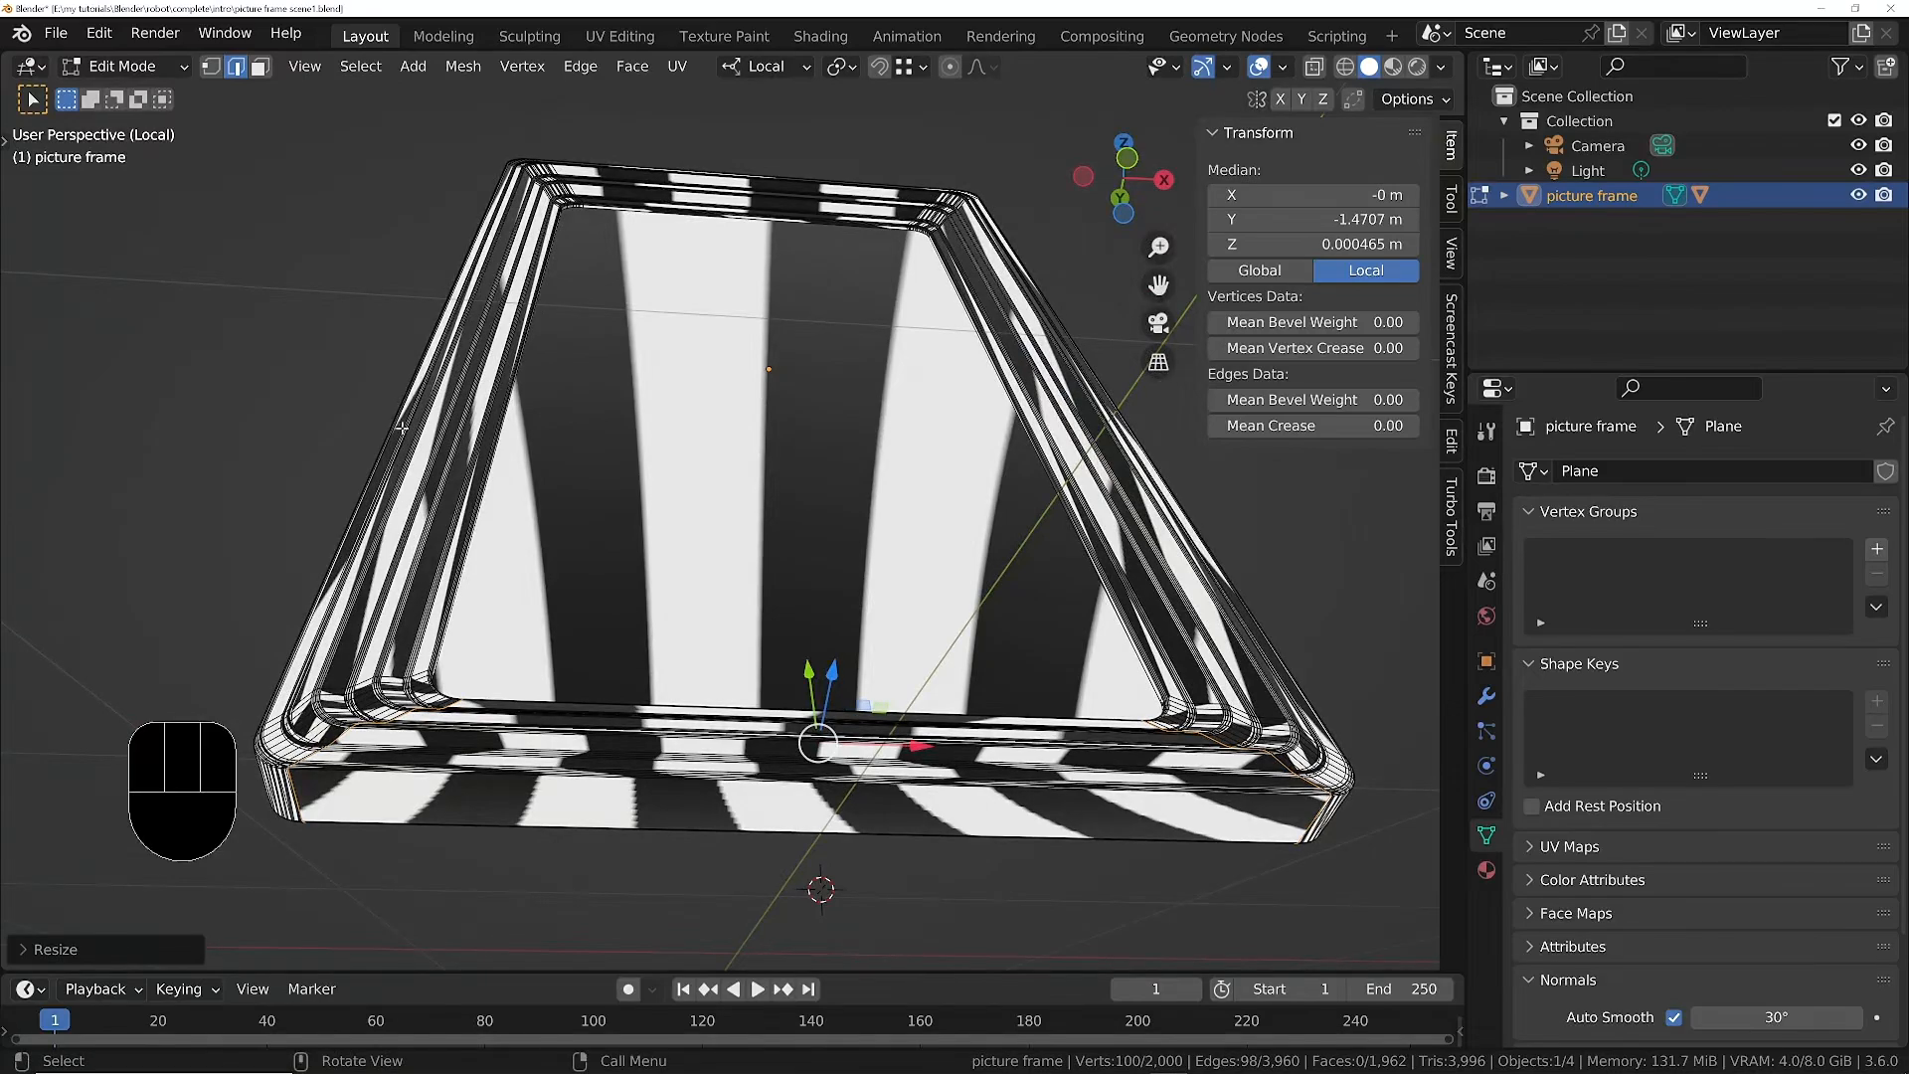
scroll(401, 428, up, 3)
ctrl+middle_drag(505, 300, 506, 340)
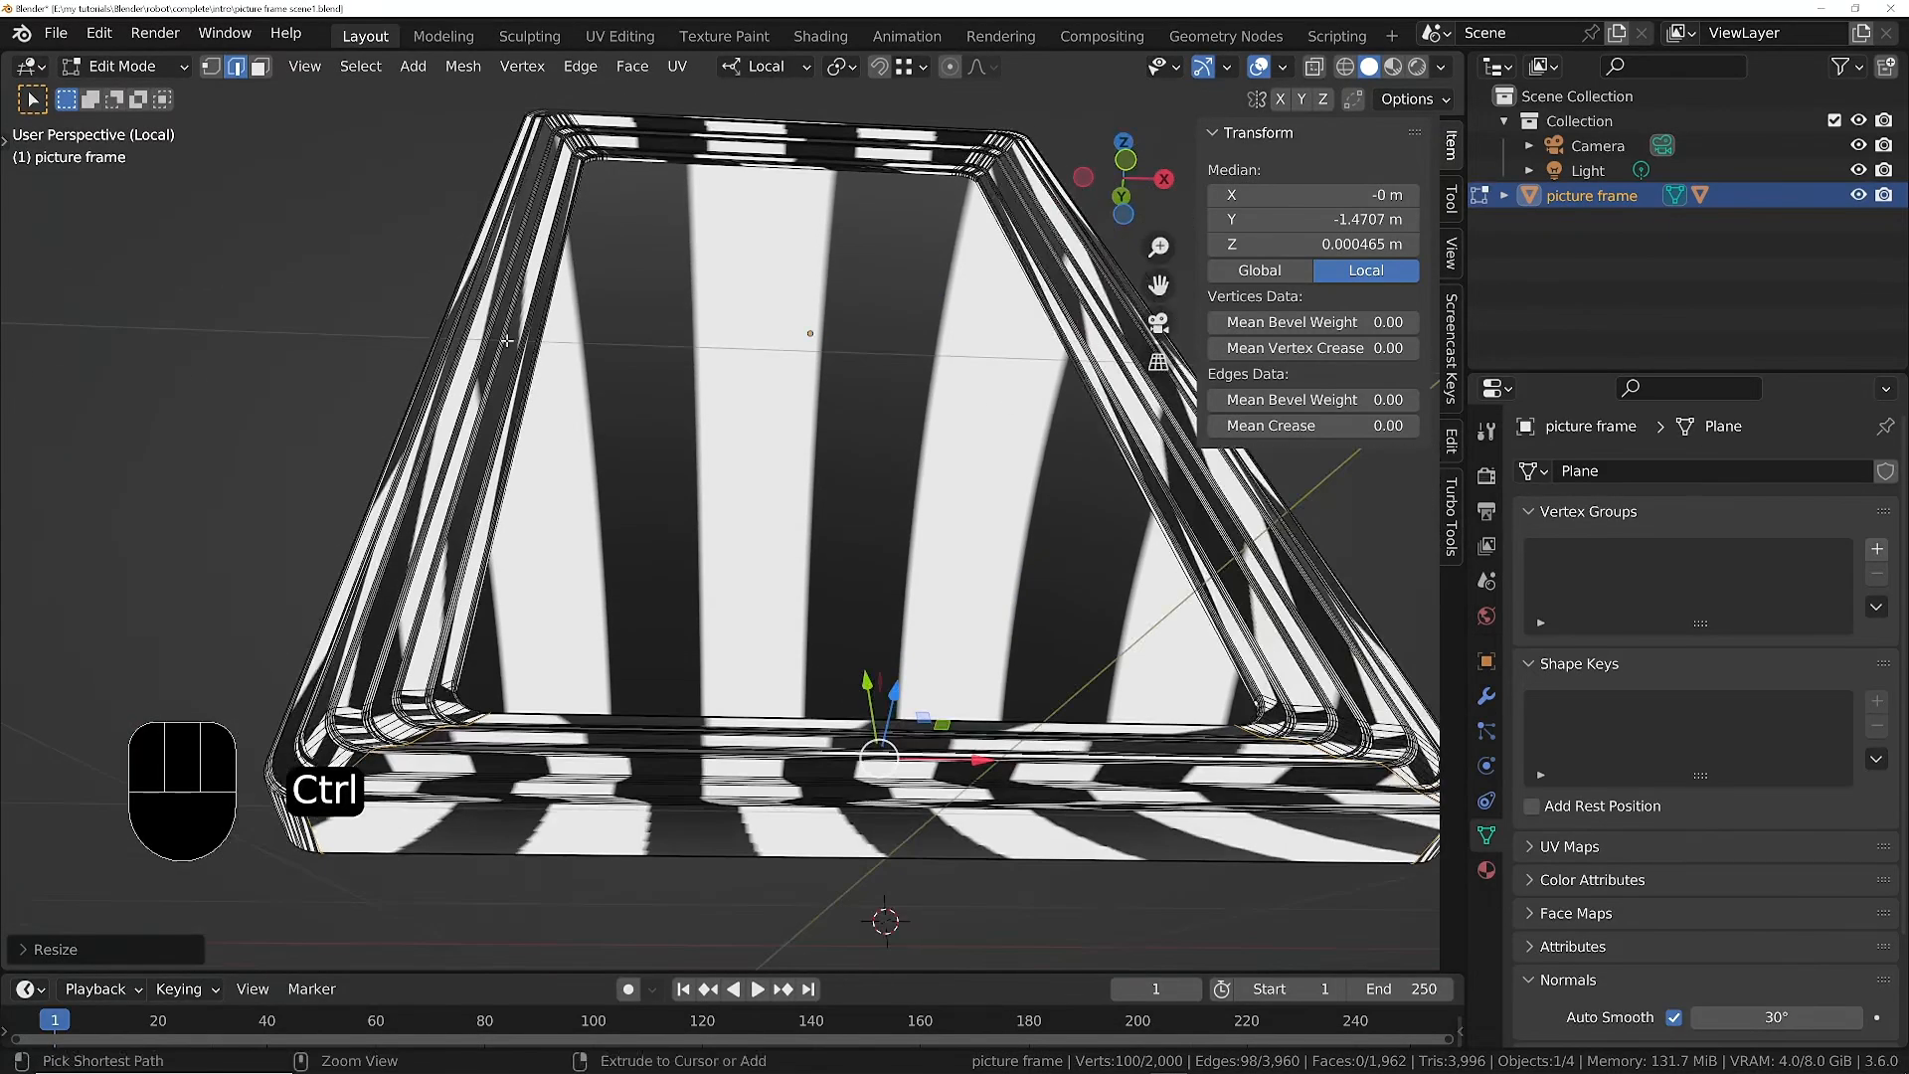
key(ctrl+r)
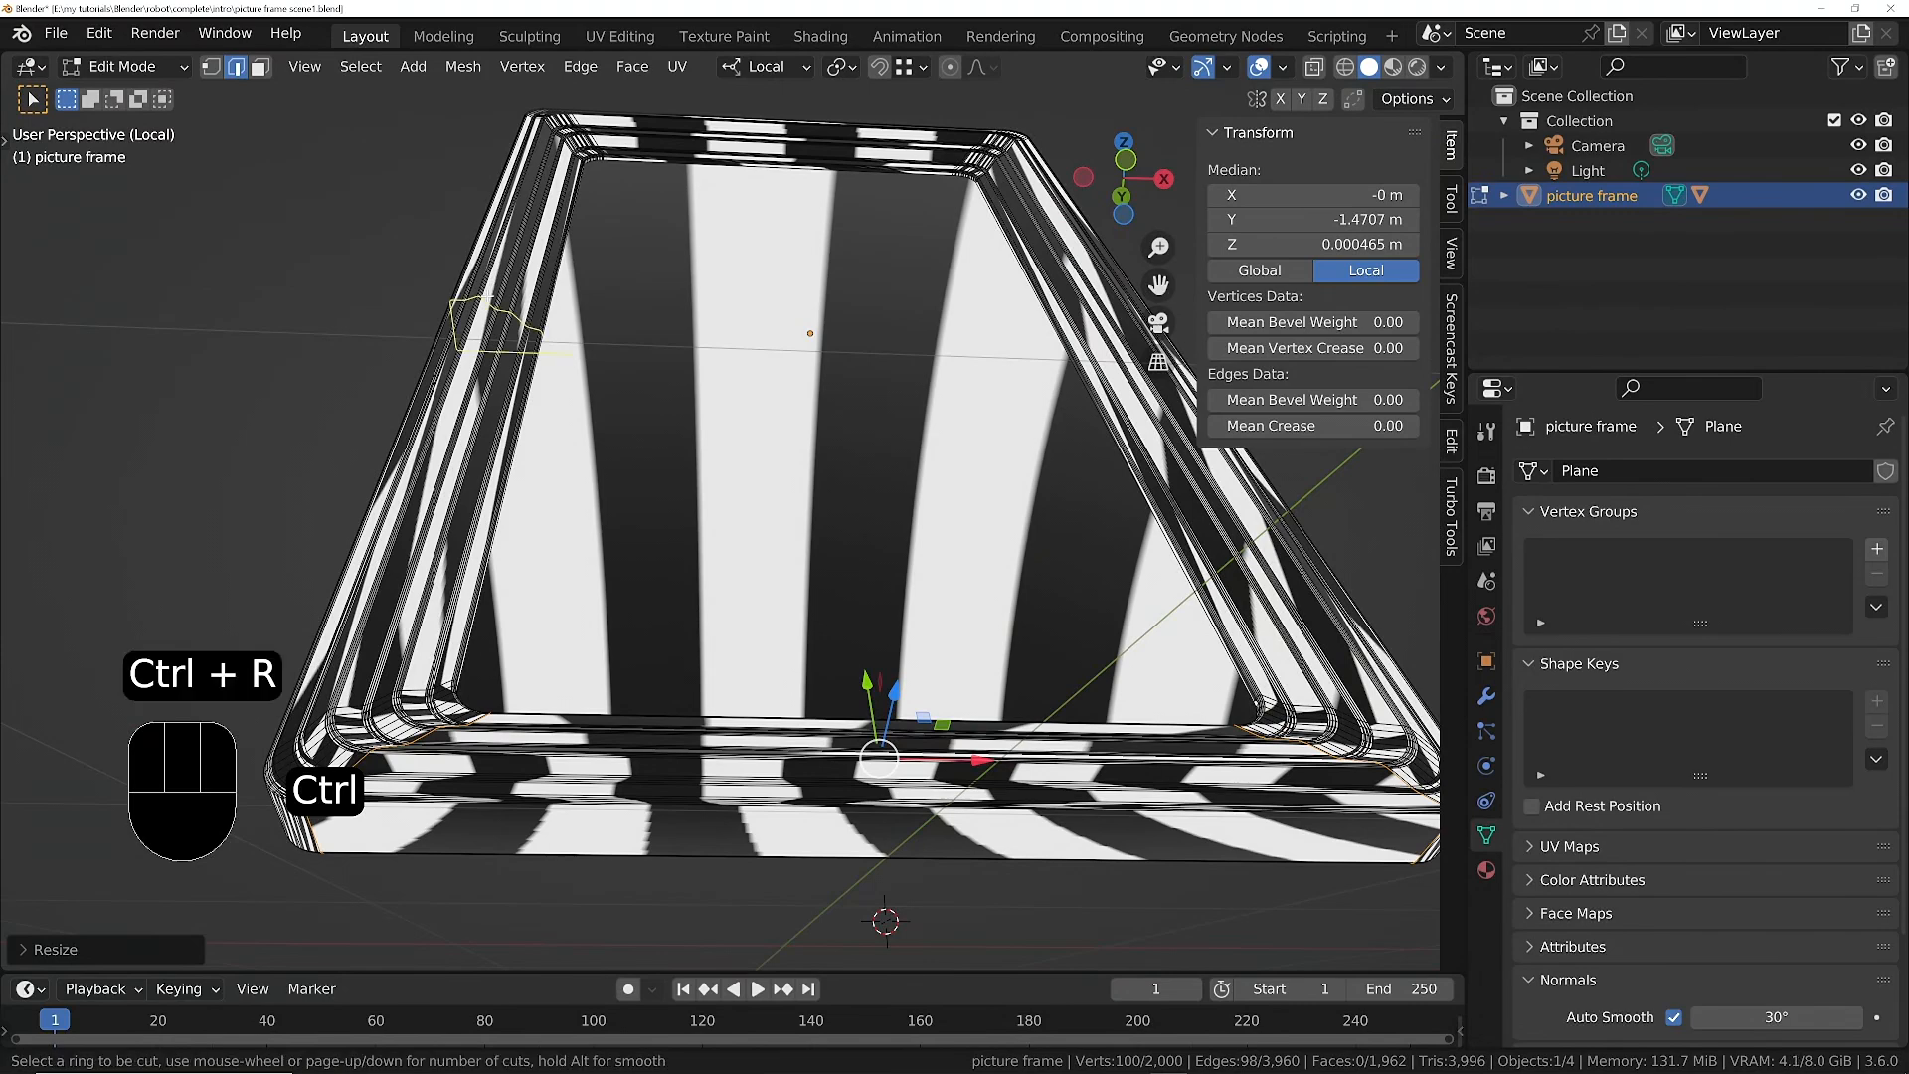
click(487, 295)
right_click(488, 295)
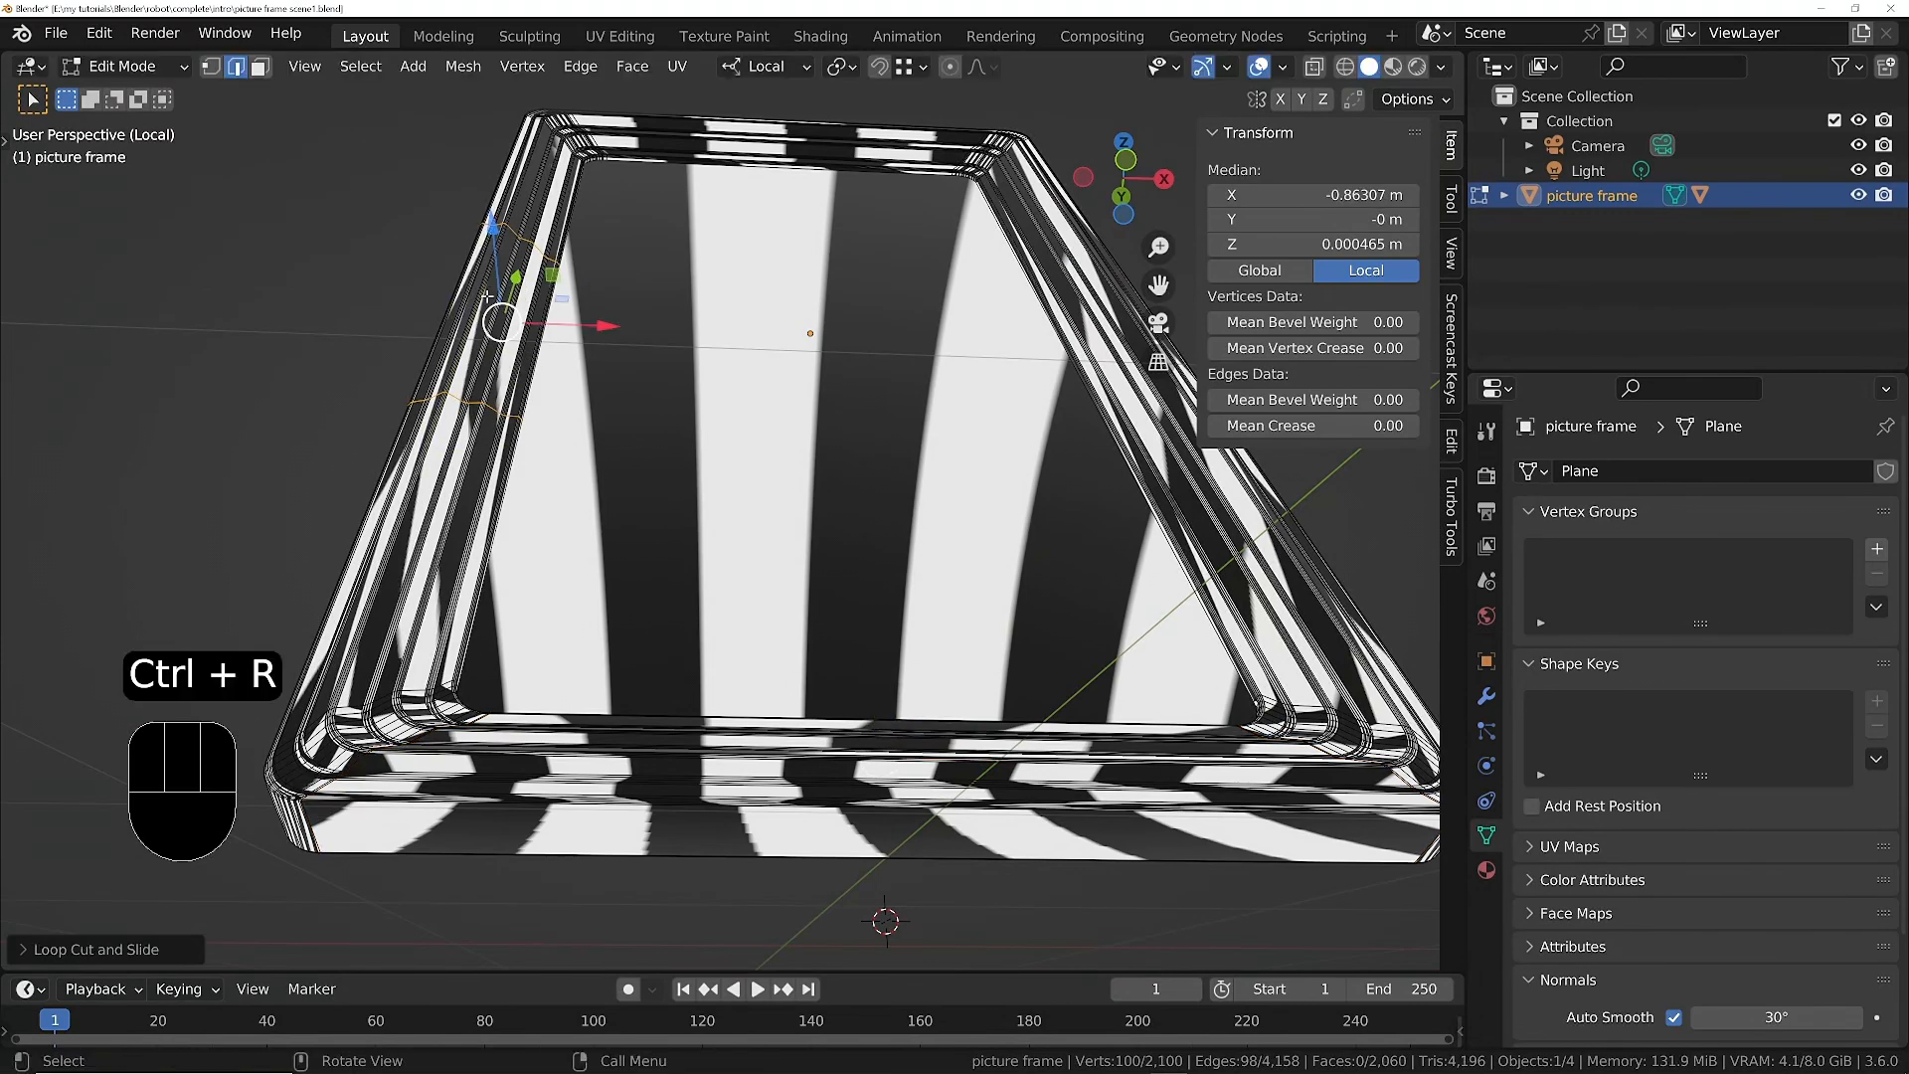
key(s)
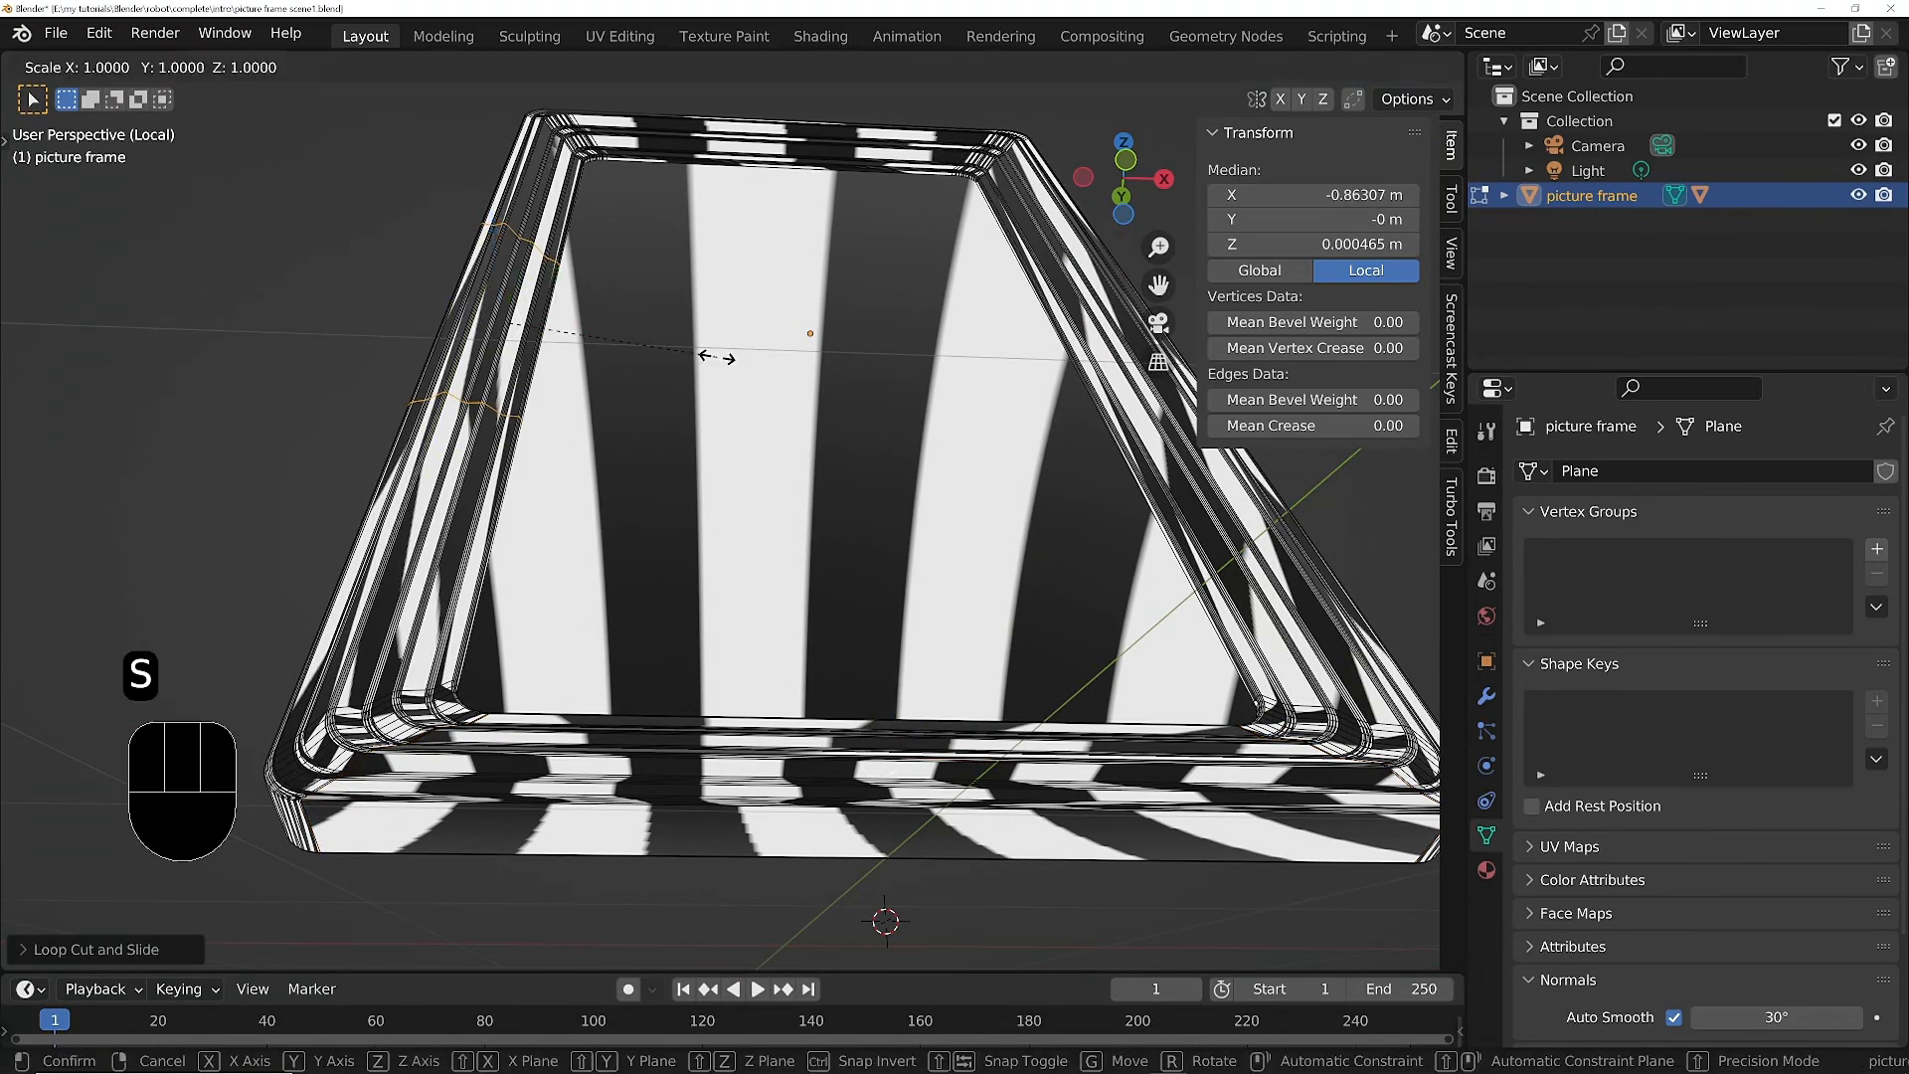
key(y)
key(y)
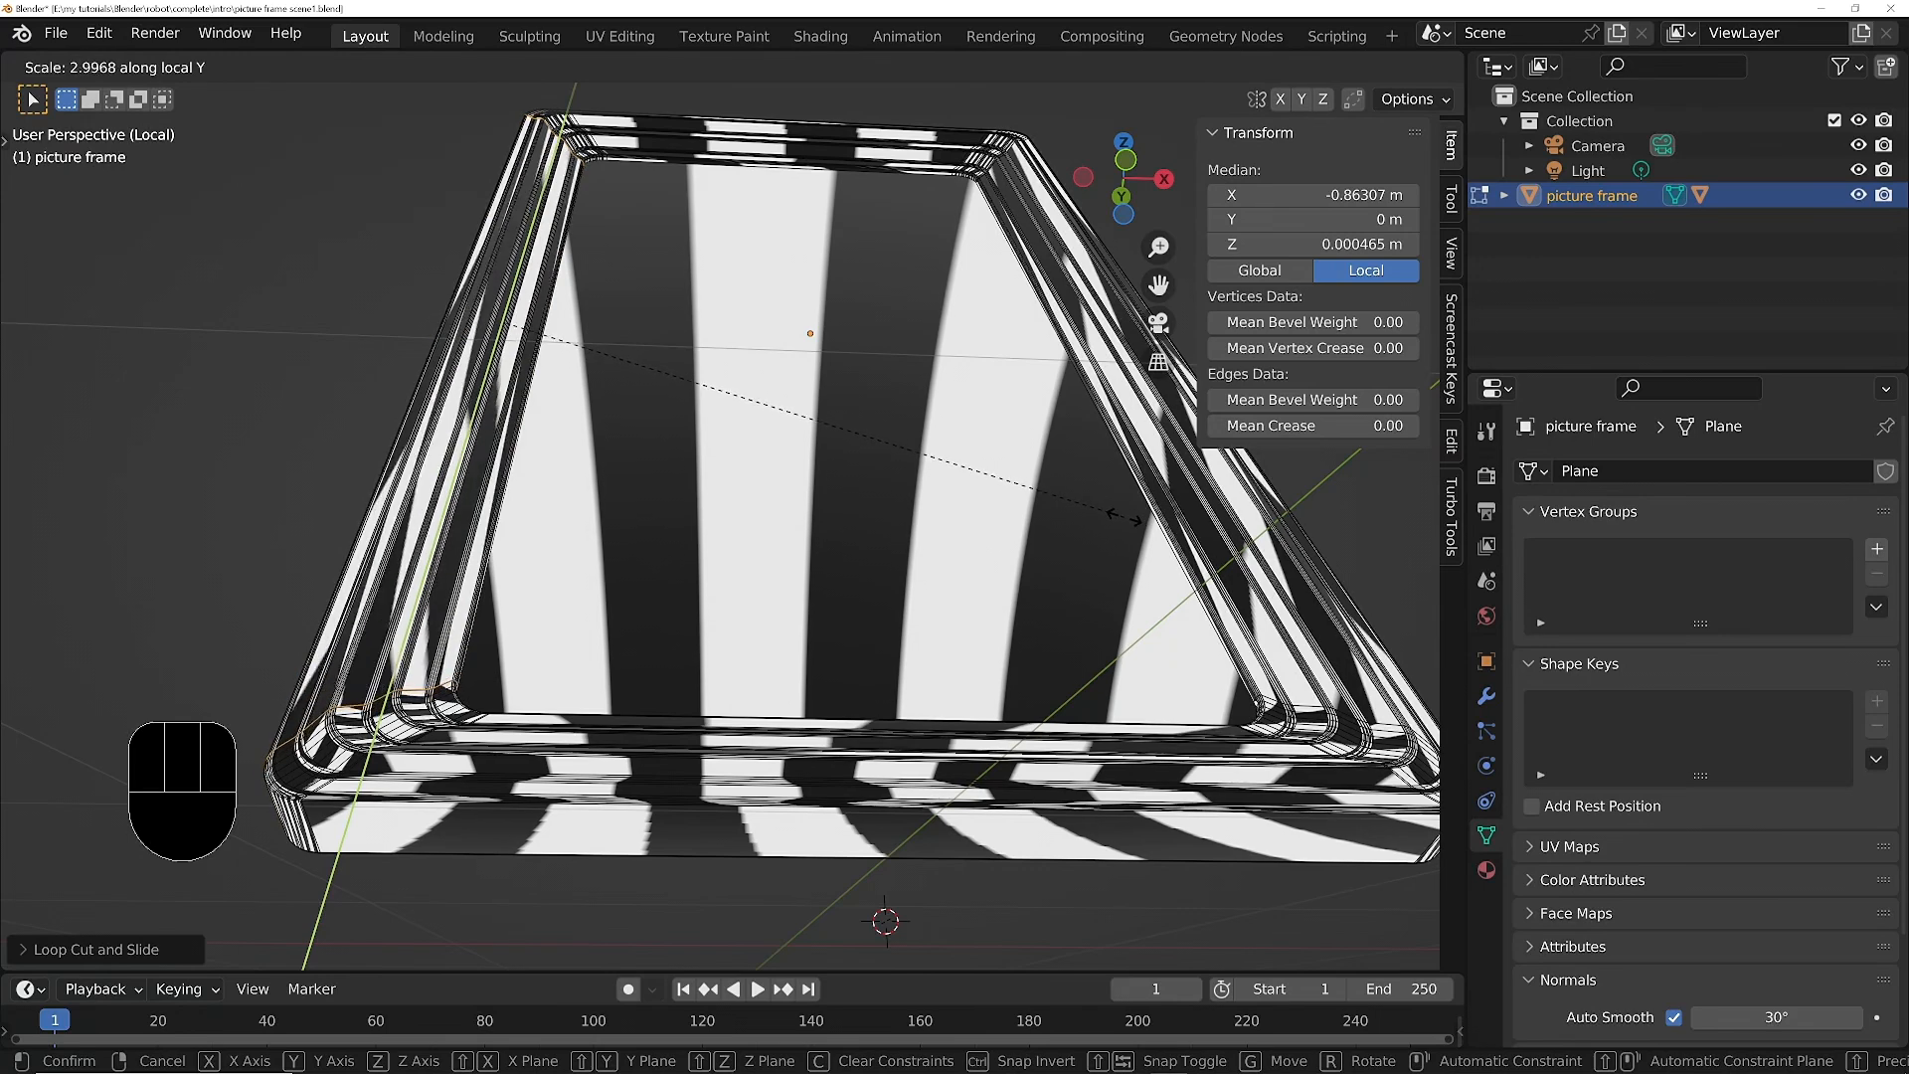
right_click(979, 499)
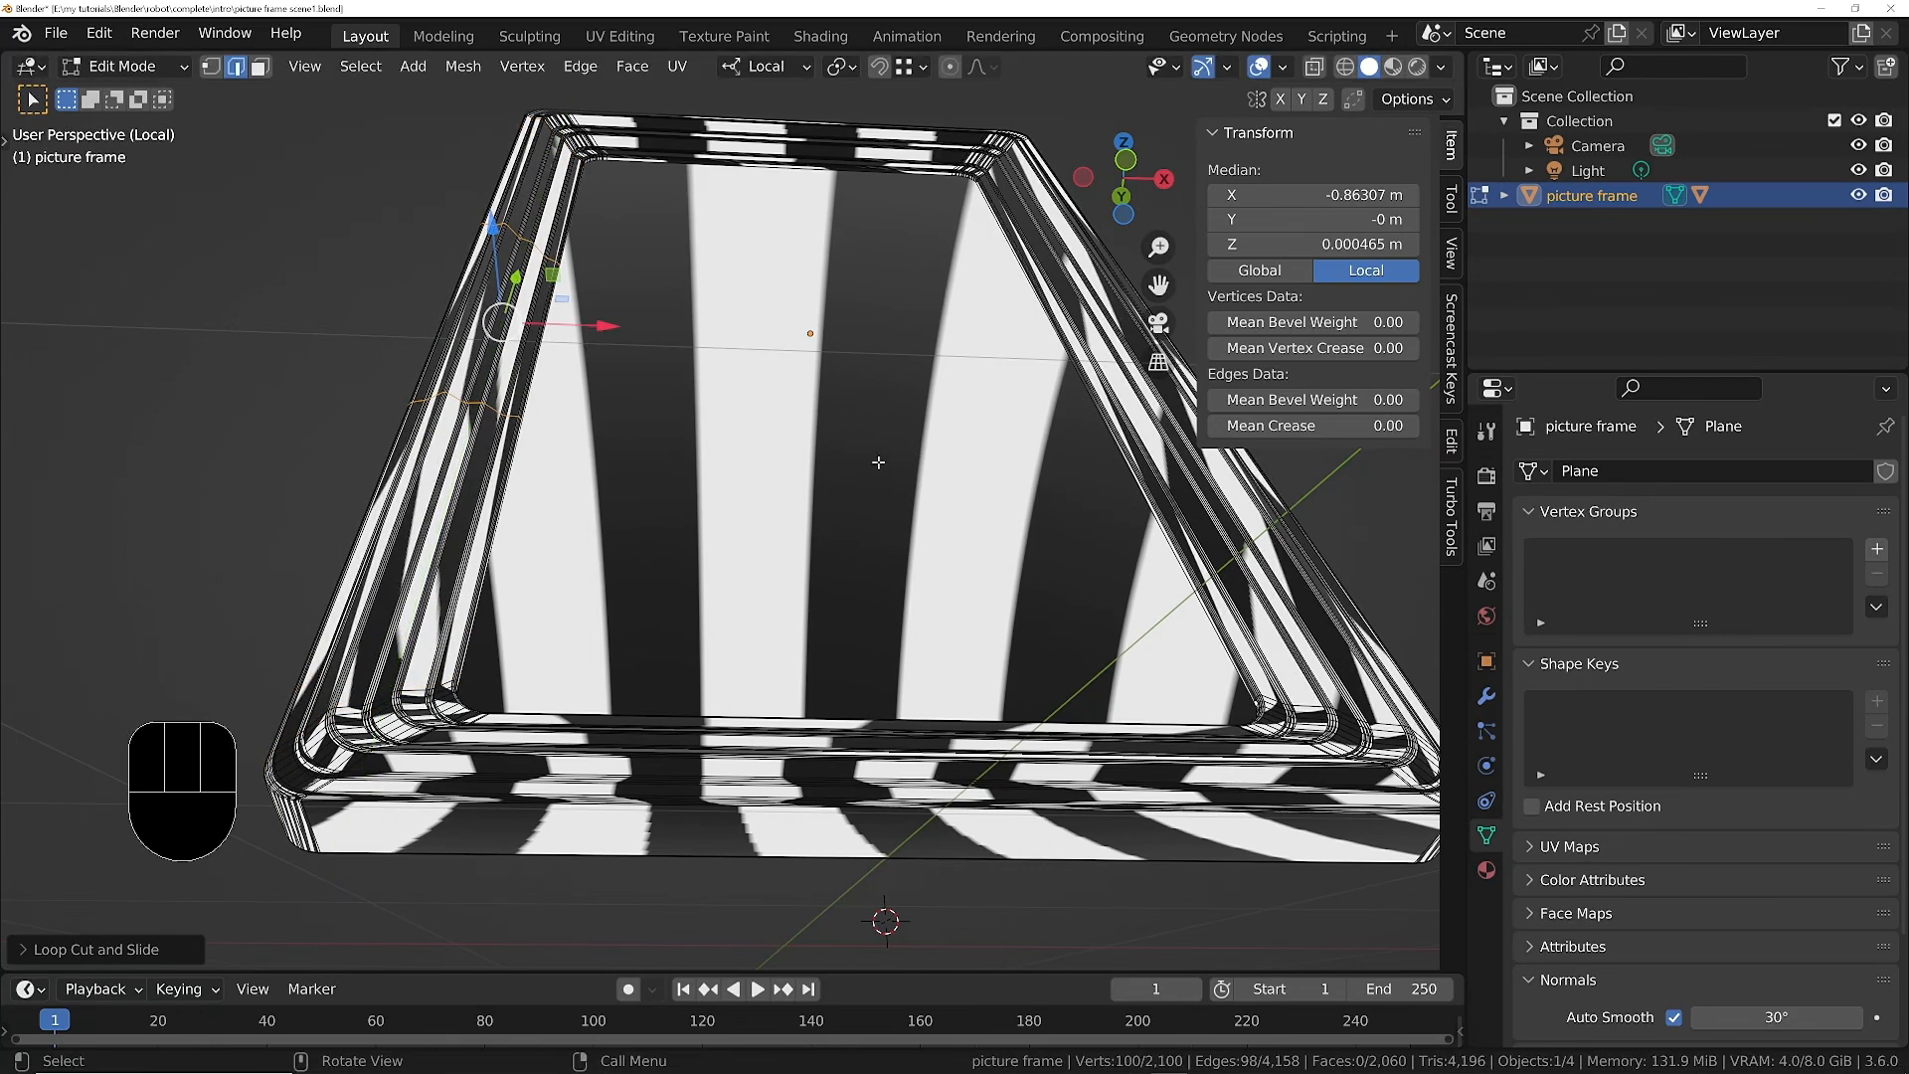
key(ctrl+x)
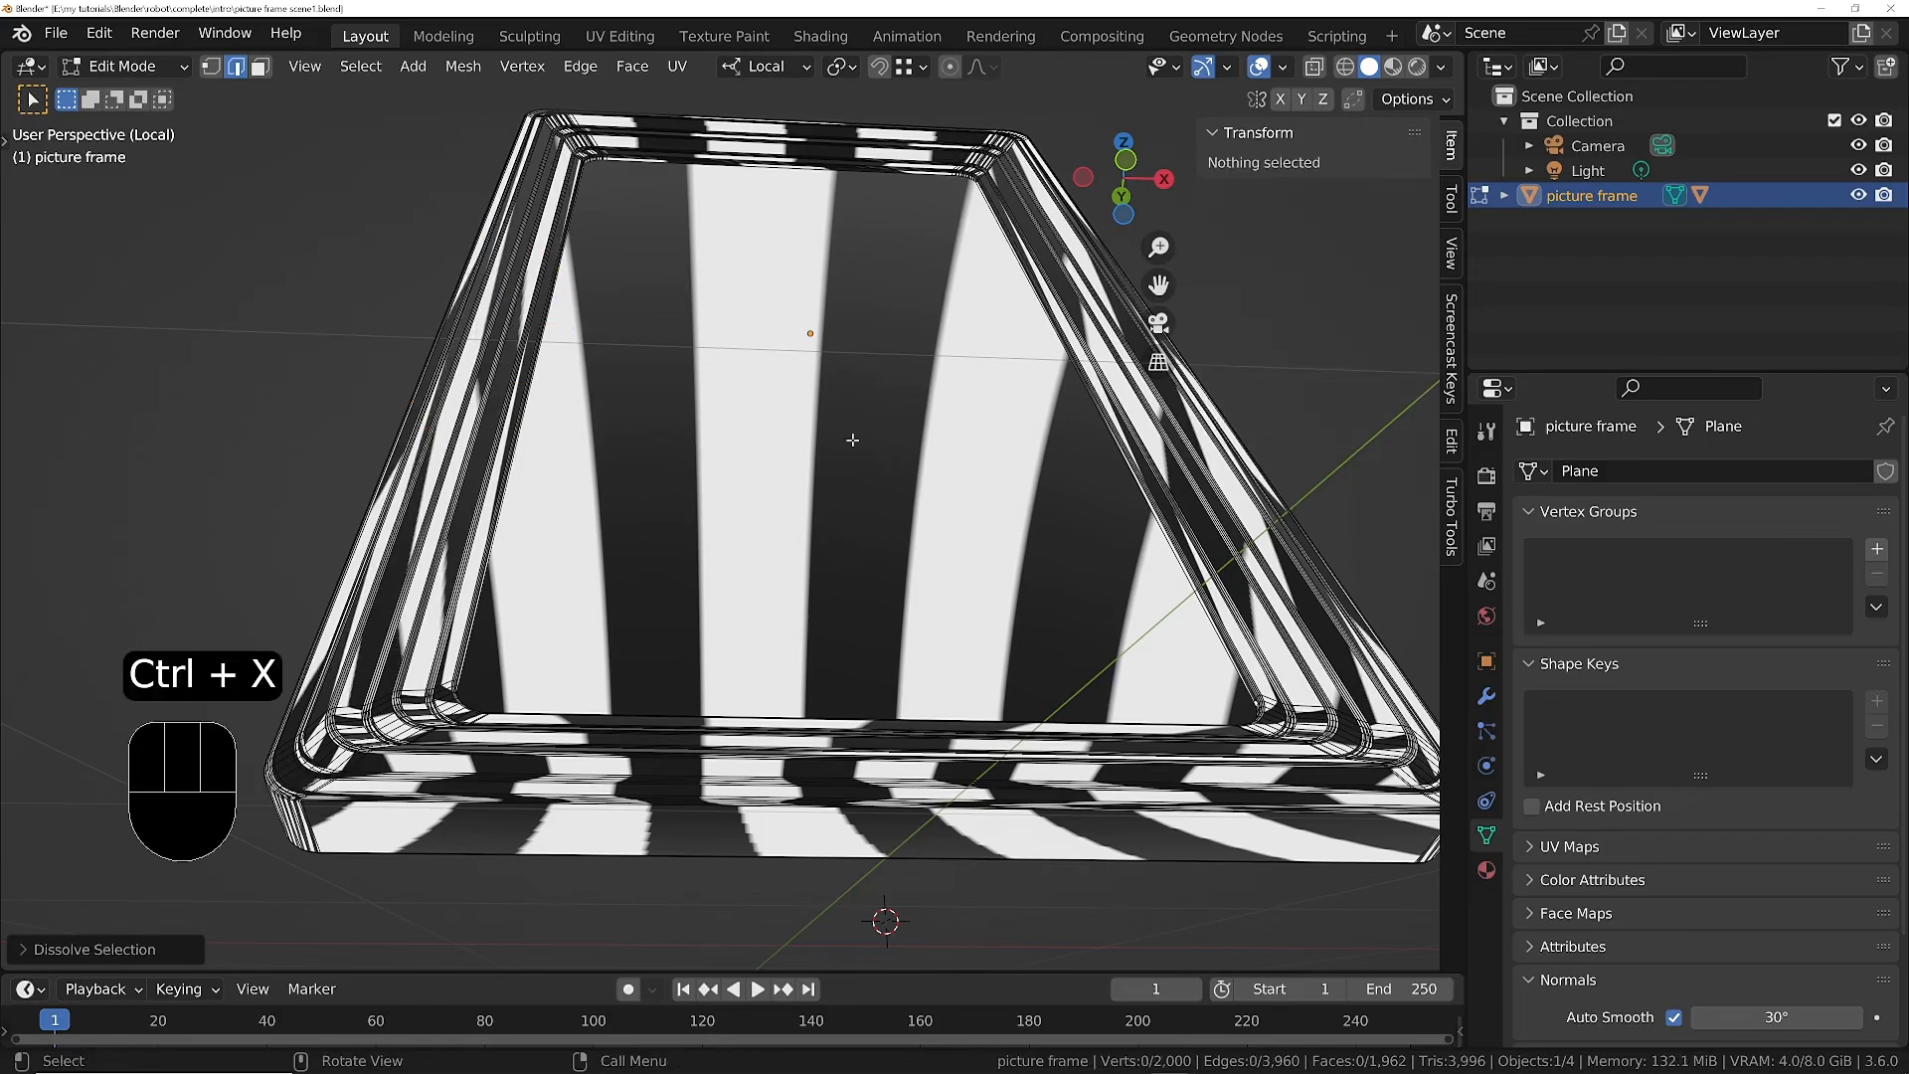
middle_drag(473, 324, 537, 383)
ctrl+middle_drag(557, 328, 597, 845)
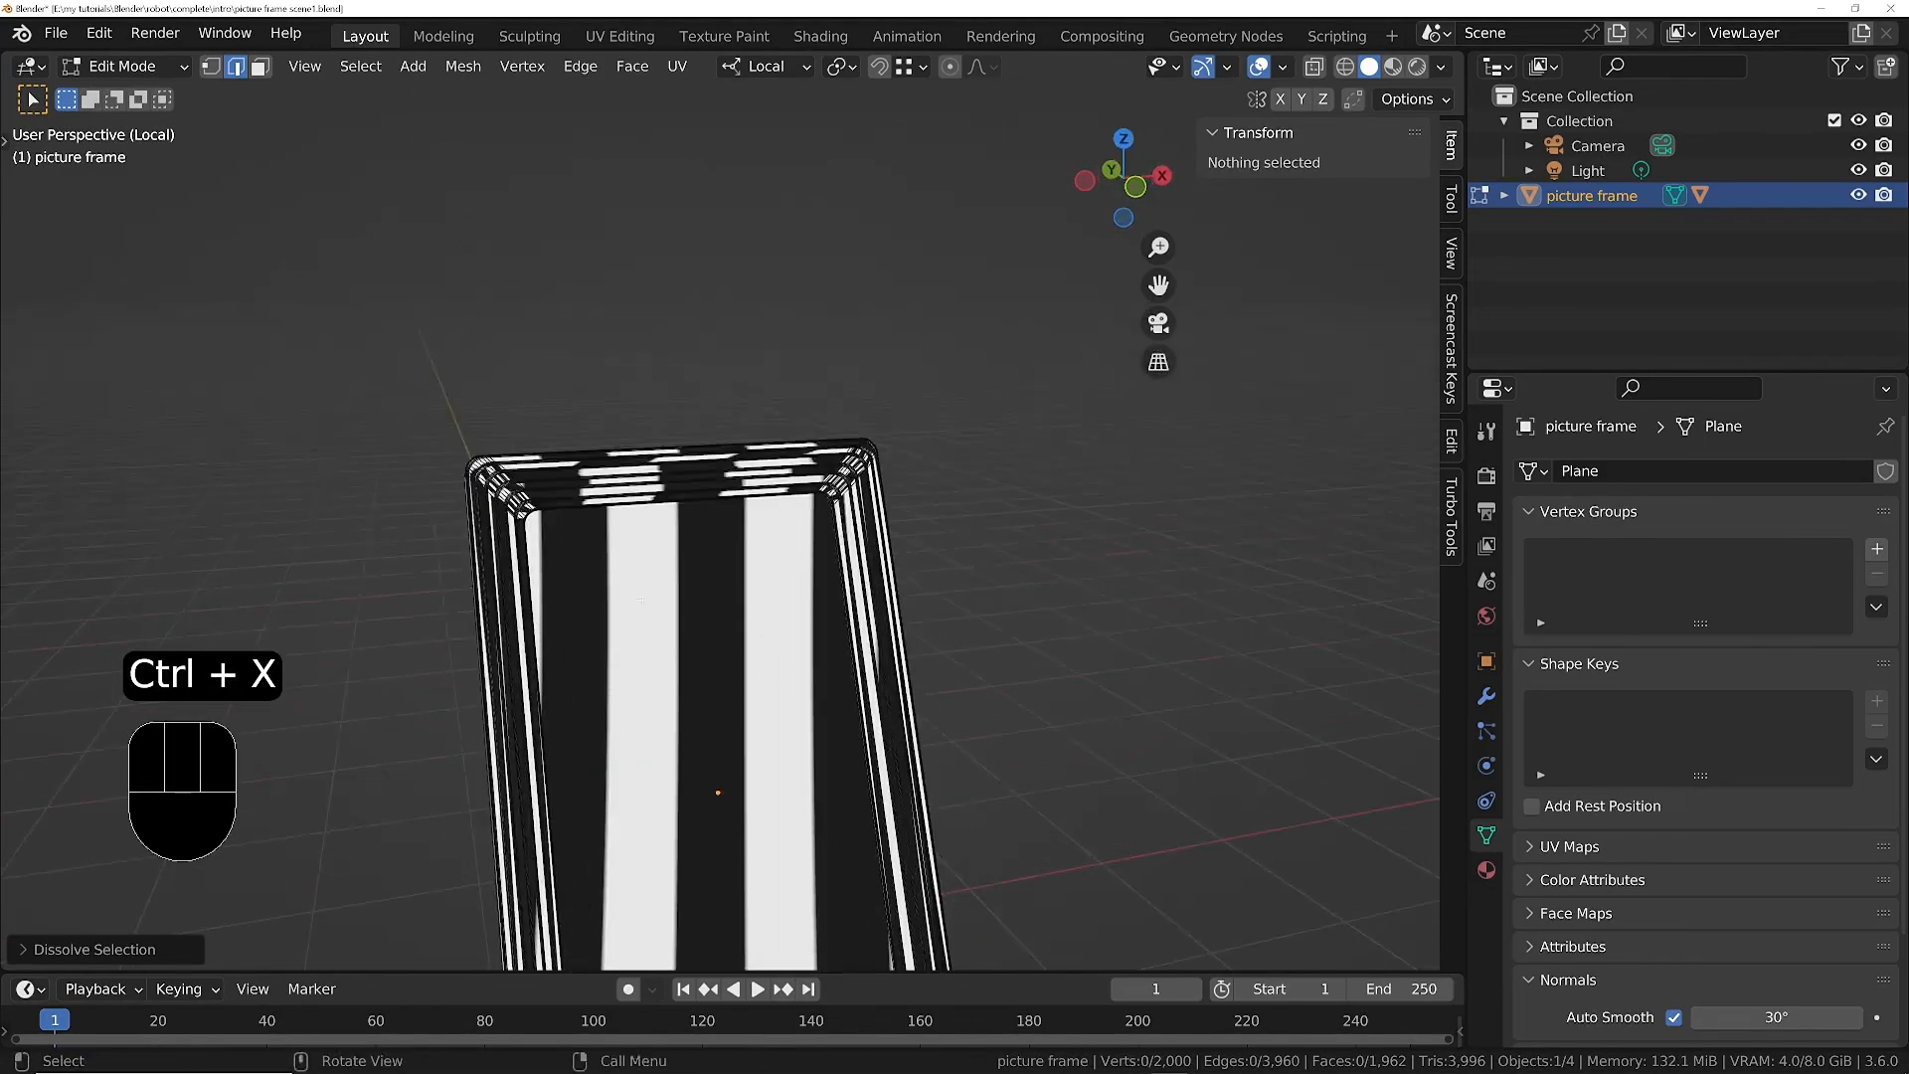
middle_drag(624, 503, 708, 626)
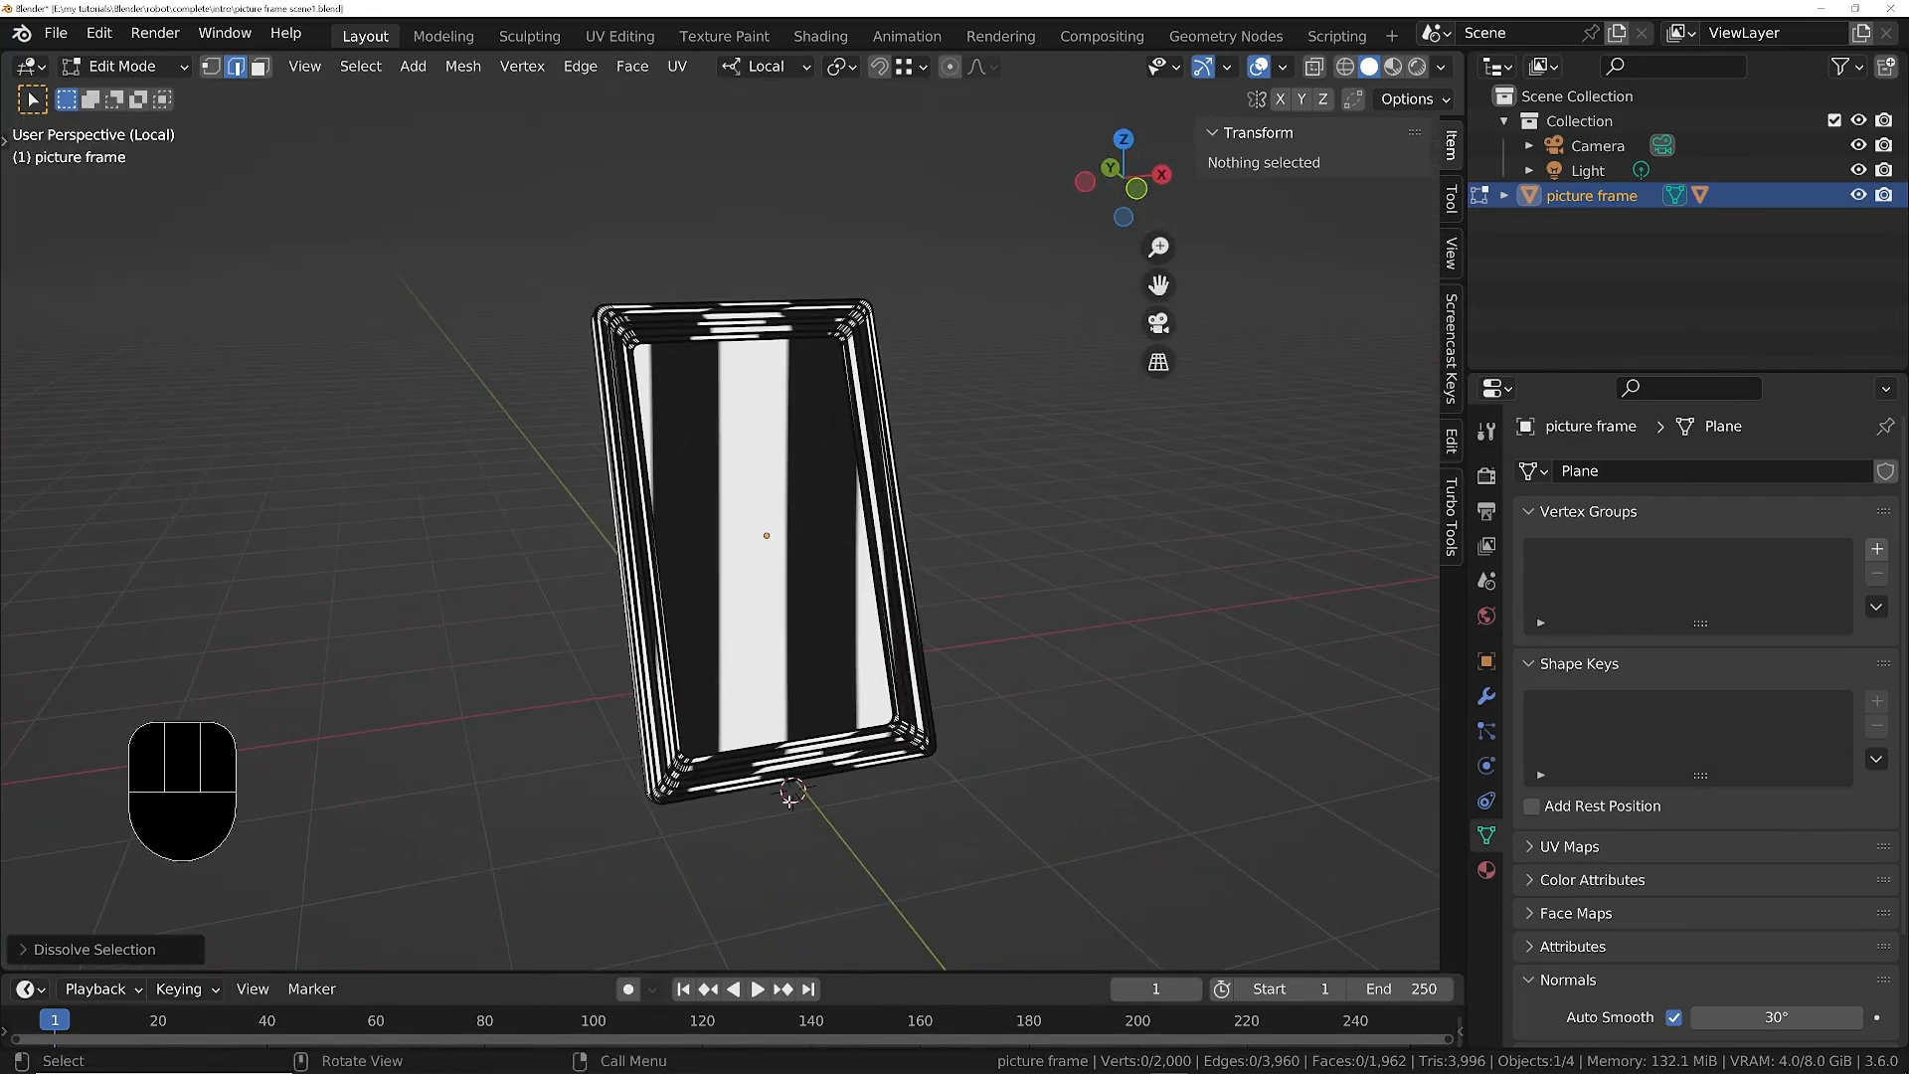
ctrl+middle_drag(789, 801, 789, 595)
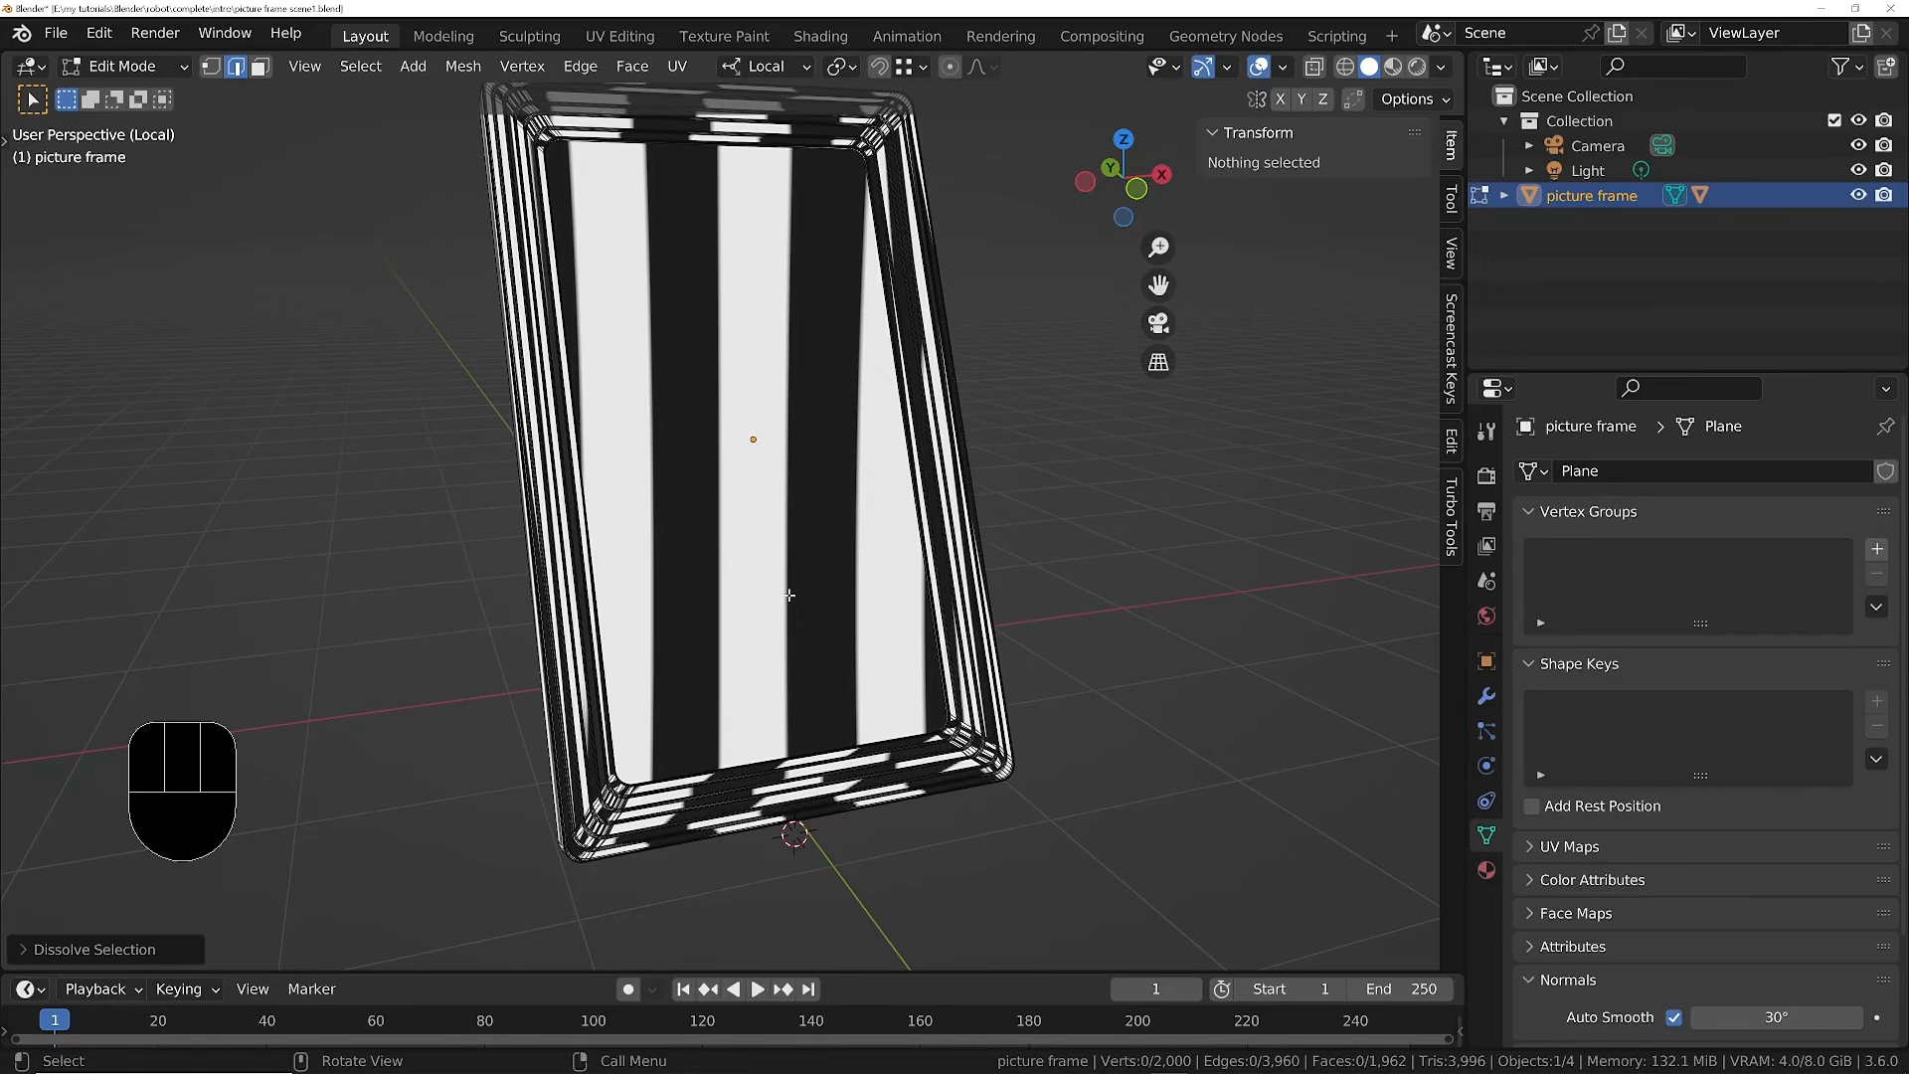